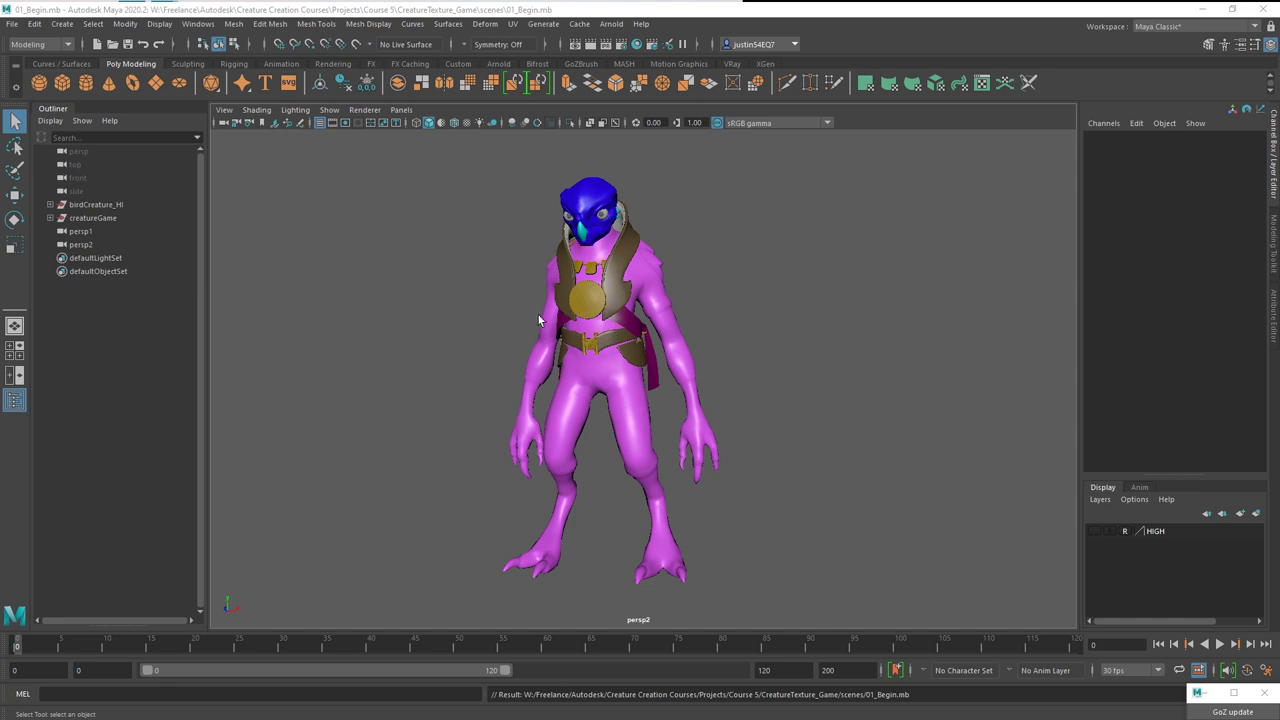
- Inspect the birdCreature_HI group by toggling the HIGH layer's visibility and selecting the body
left_click(100, 204)
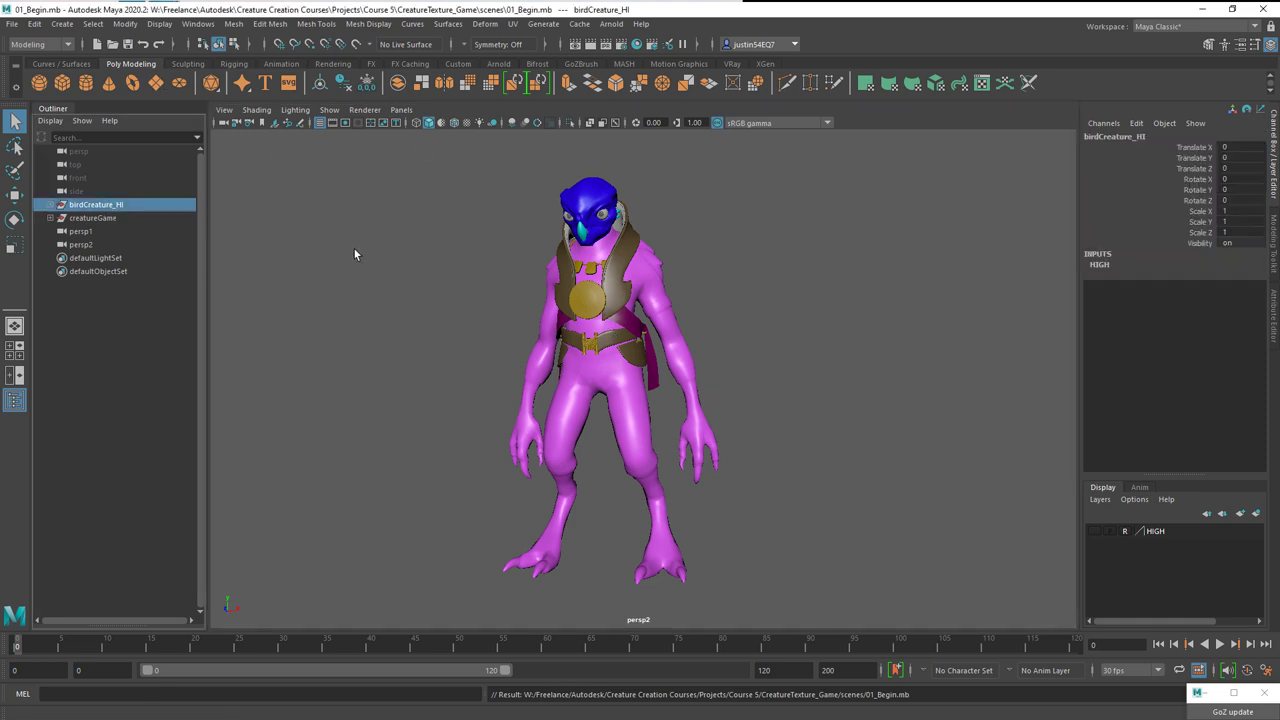
left_click(1100, 540)
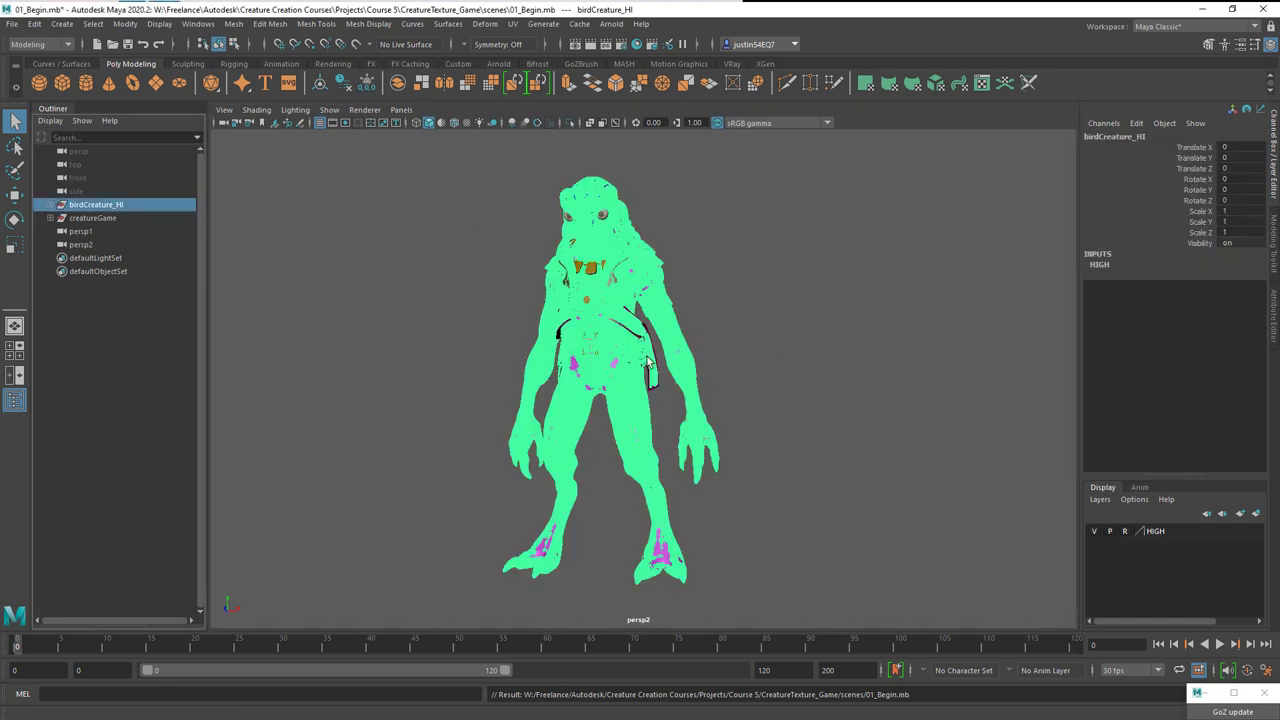
left_click(1110, 548)
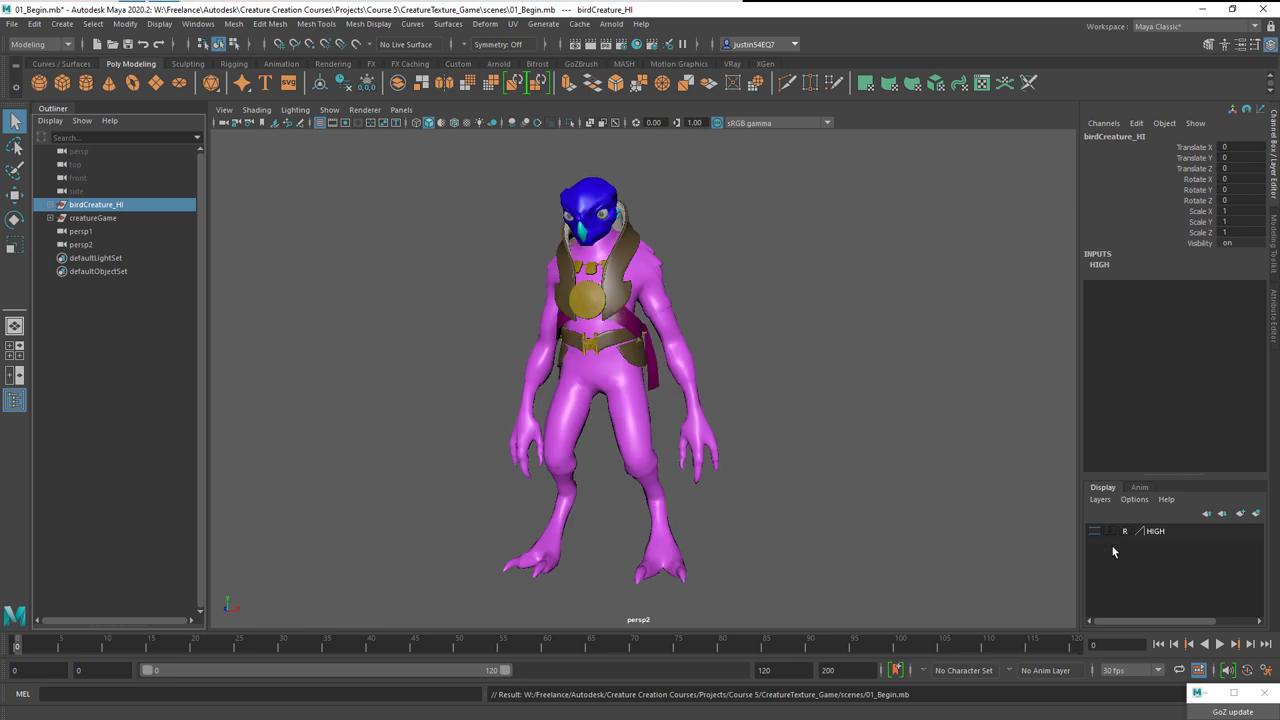
left_click(641, 270)
left_click(784, 319)
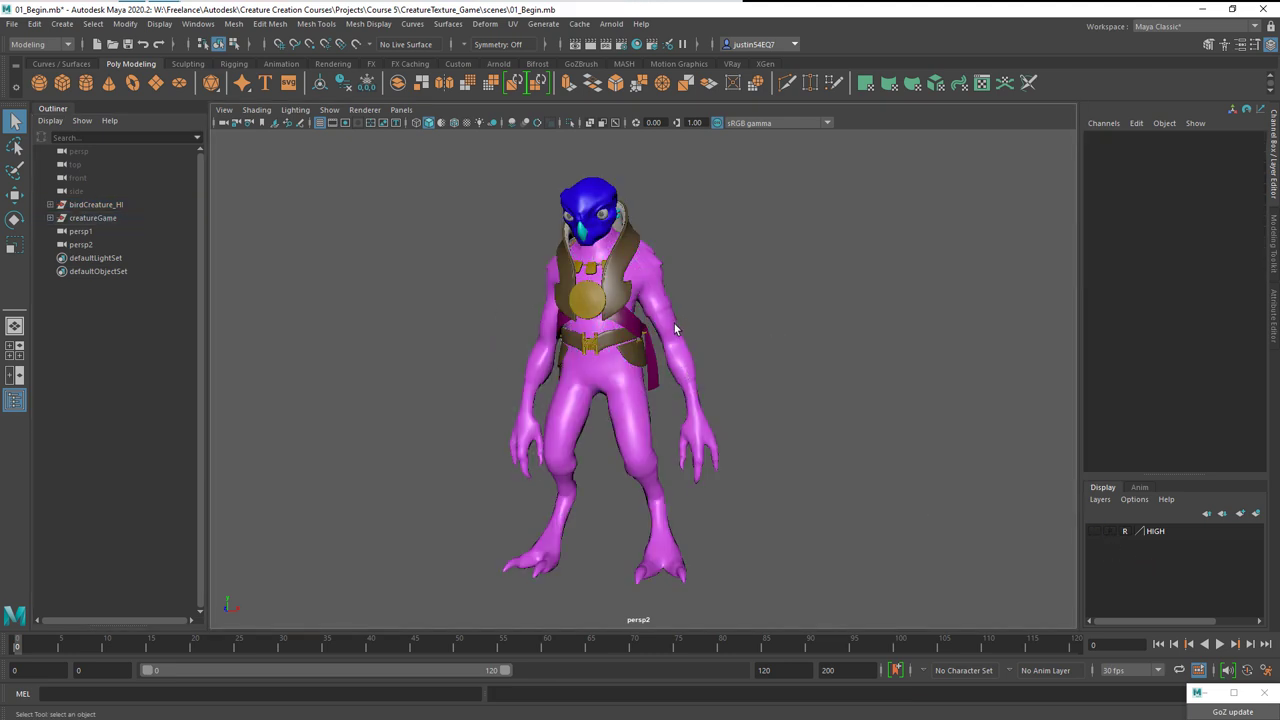
- Check head_HI and horns_HI inside birdCreature_HI, collapse it, and select the creatureGame group
left_click(51, 204)
left_click(98, 218)
left_click(100, 232)
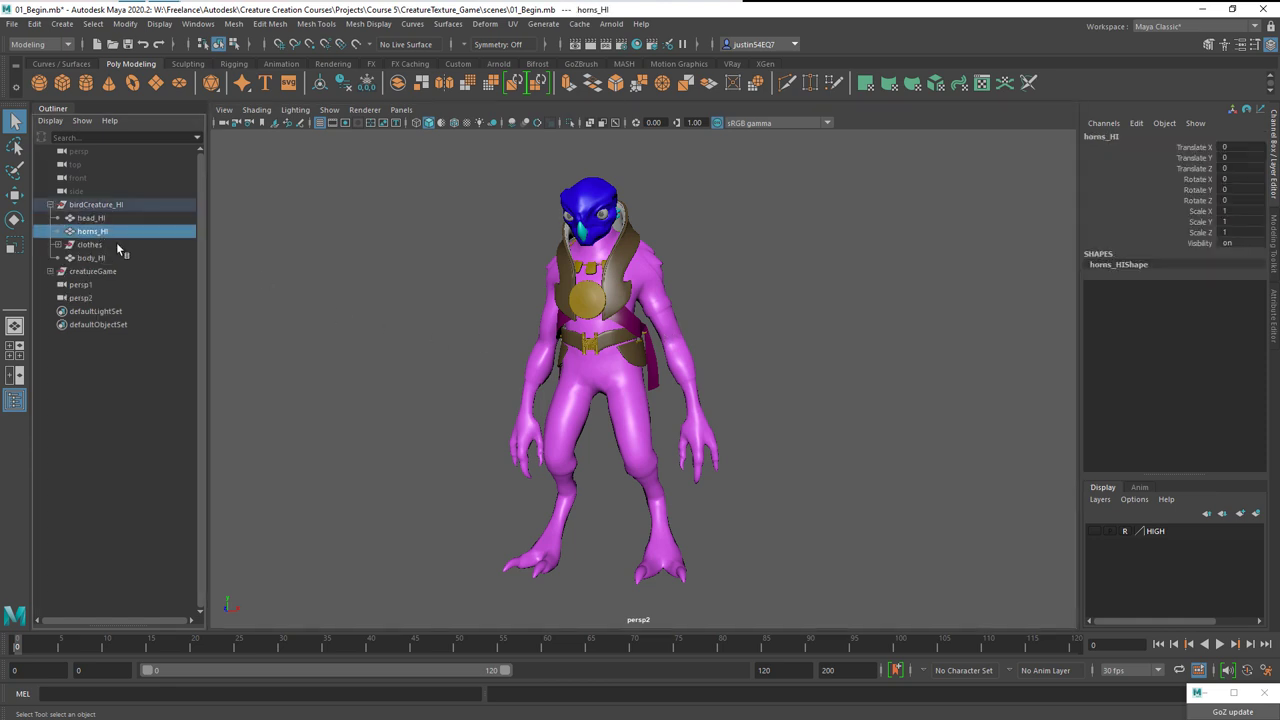
left_click(68, 207)
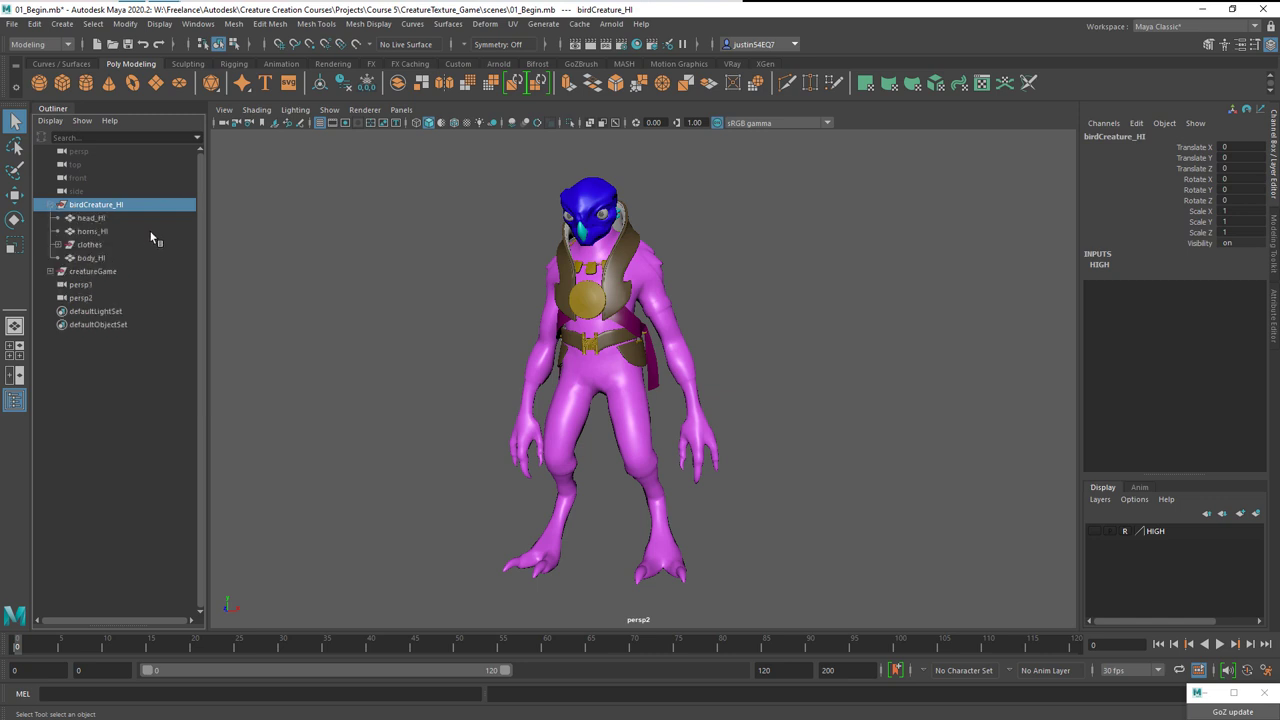
left_click(51, 205)
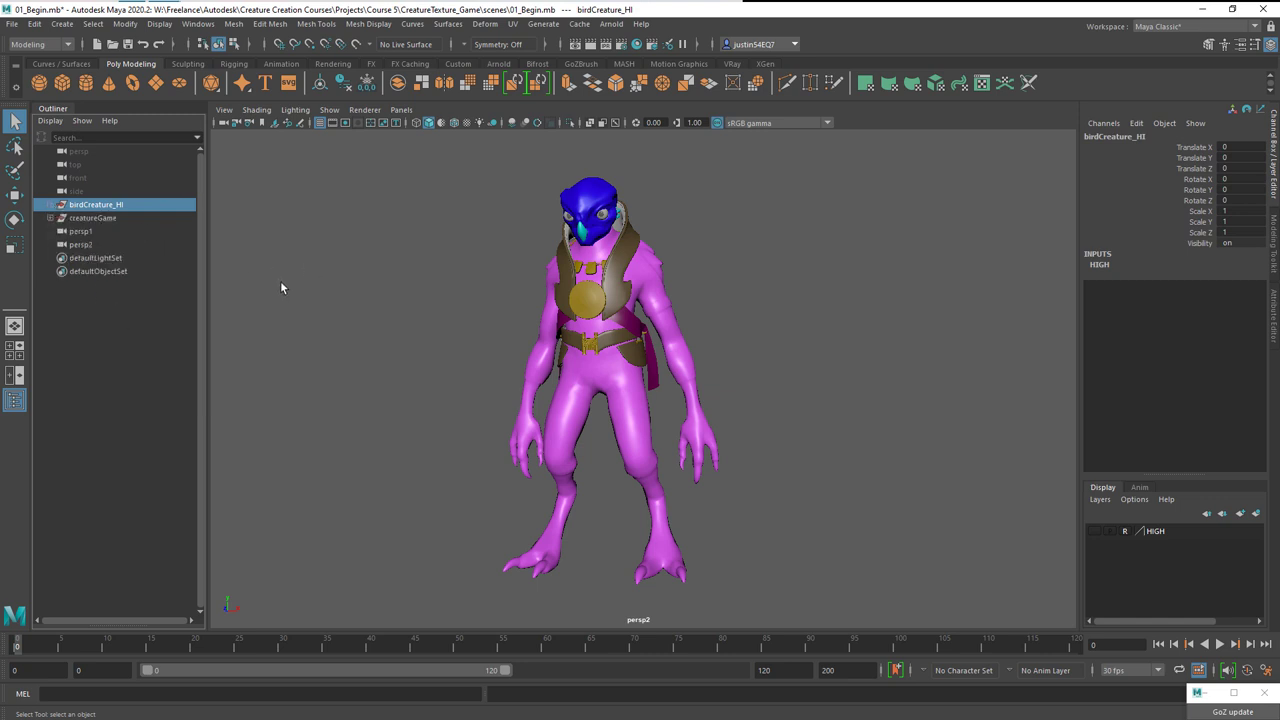
left_click(92, 218)
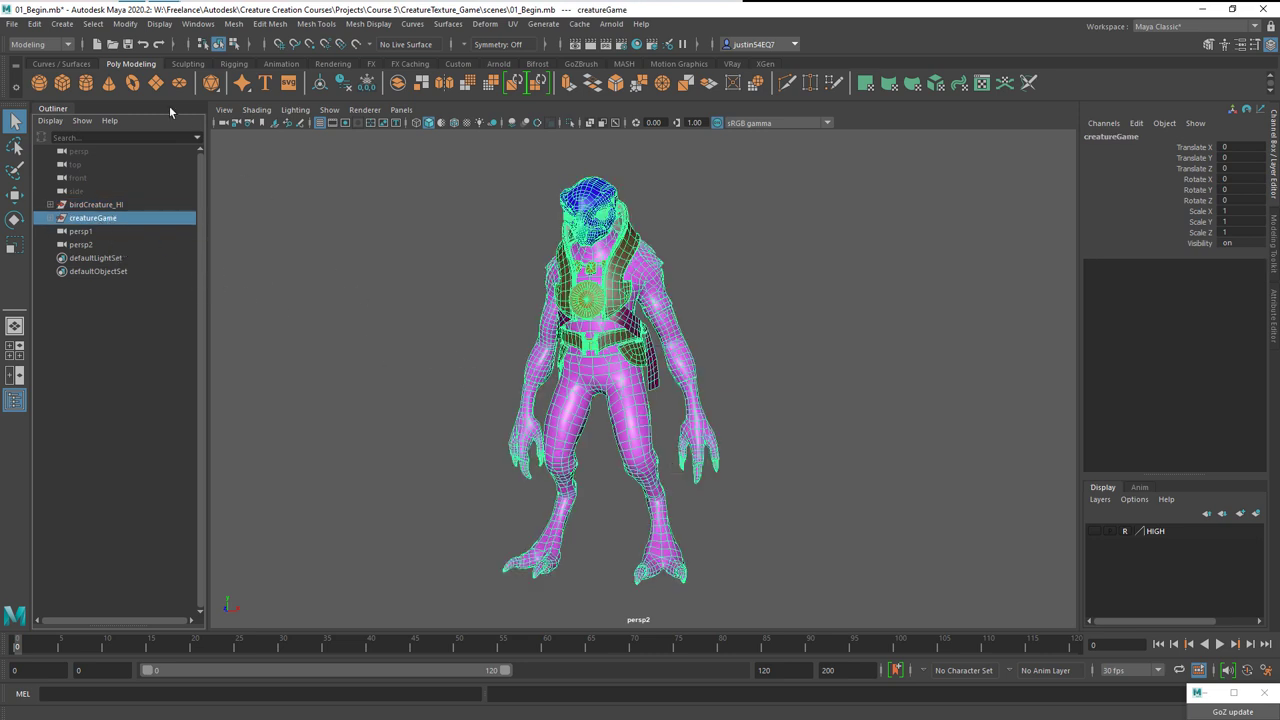
- Export the selected creatureGame mesh as birdCreatureExport.fbx
left_click(12, 24)
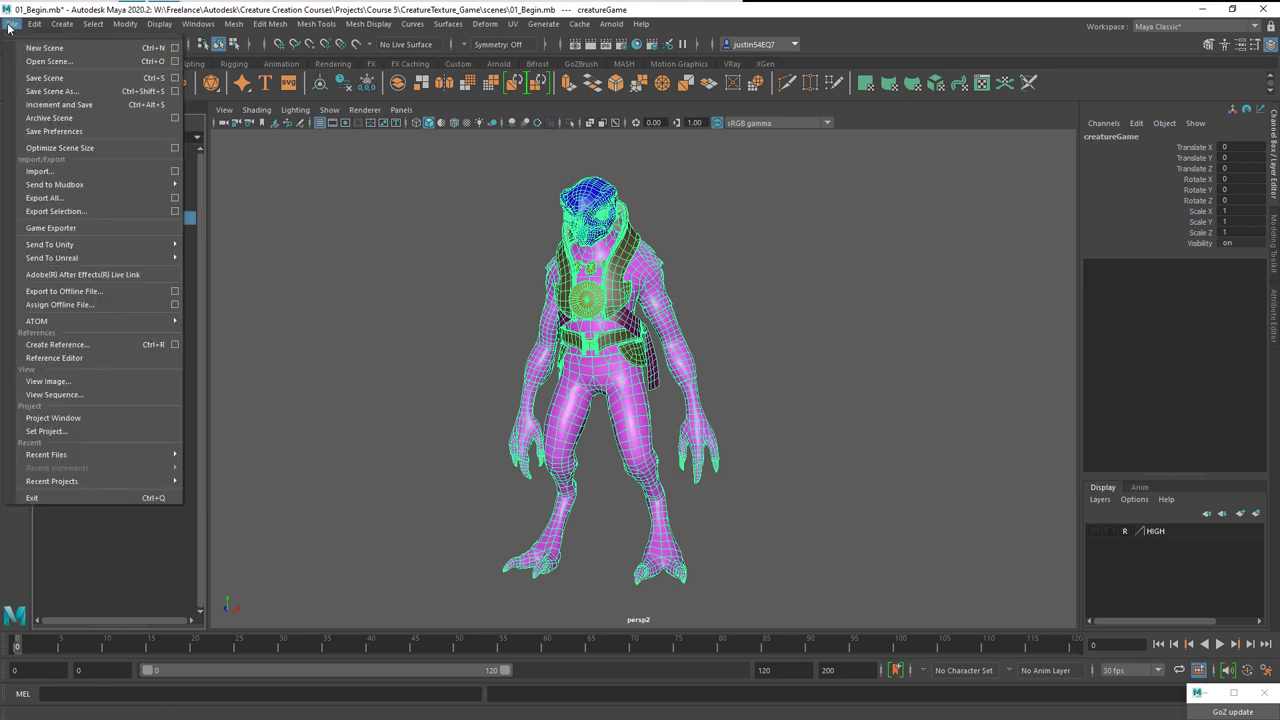
left_click(102, 211)
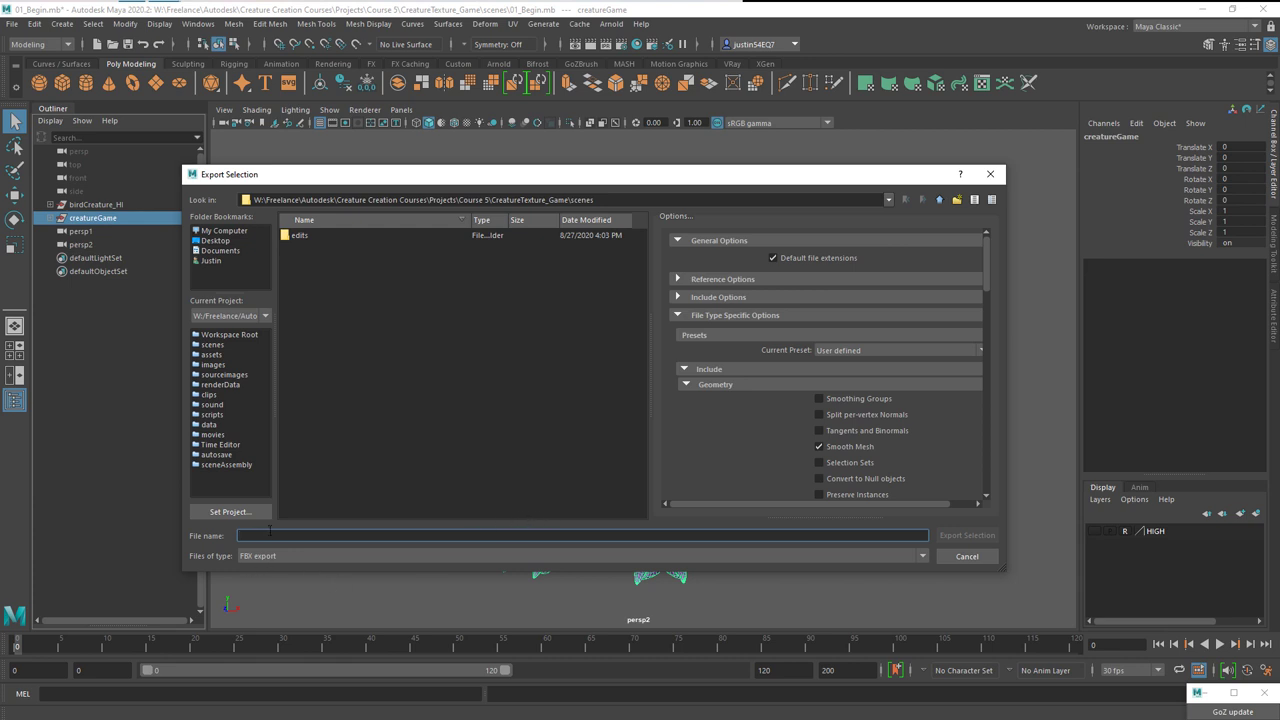
type("birdCreature")
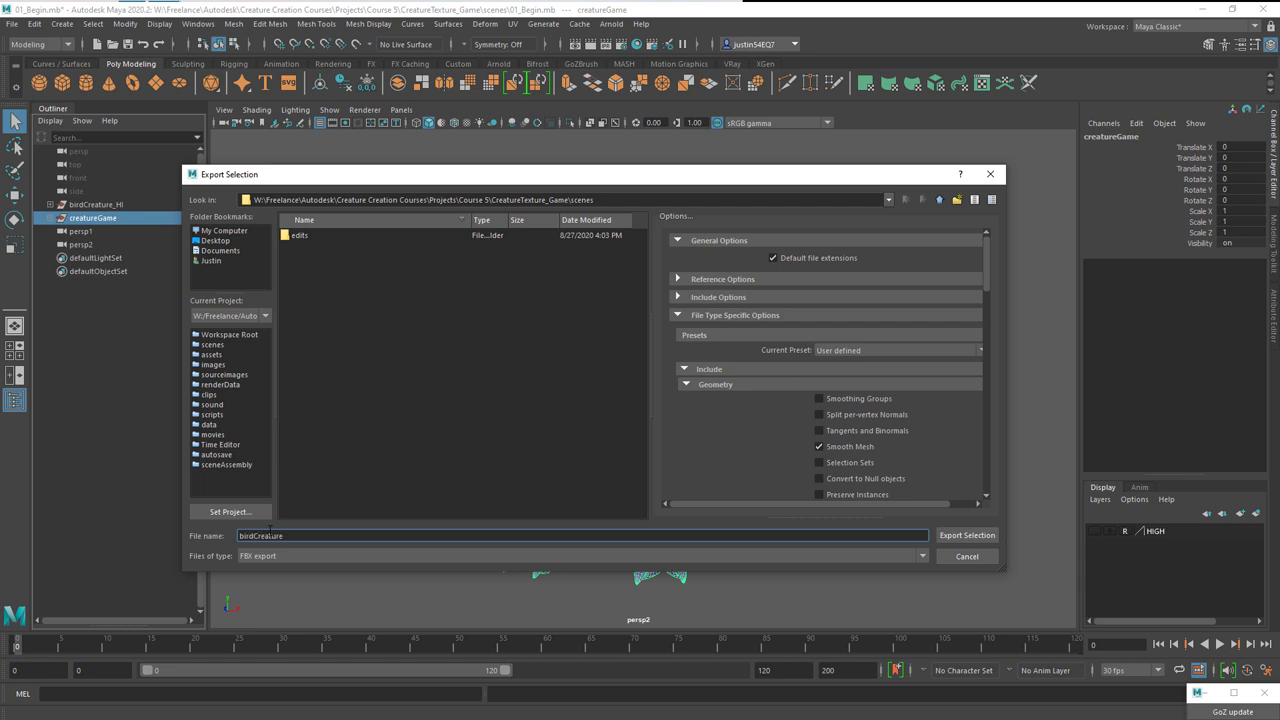
type("Export")
left_click(967, 537)
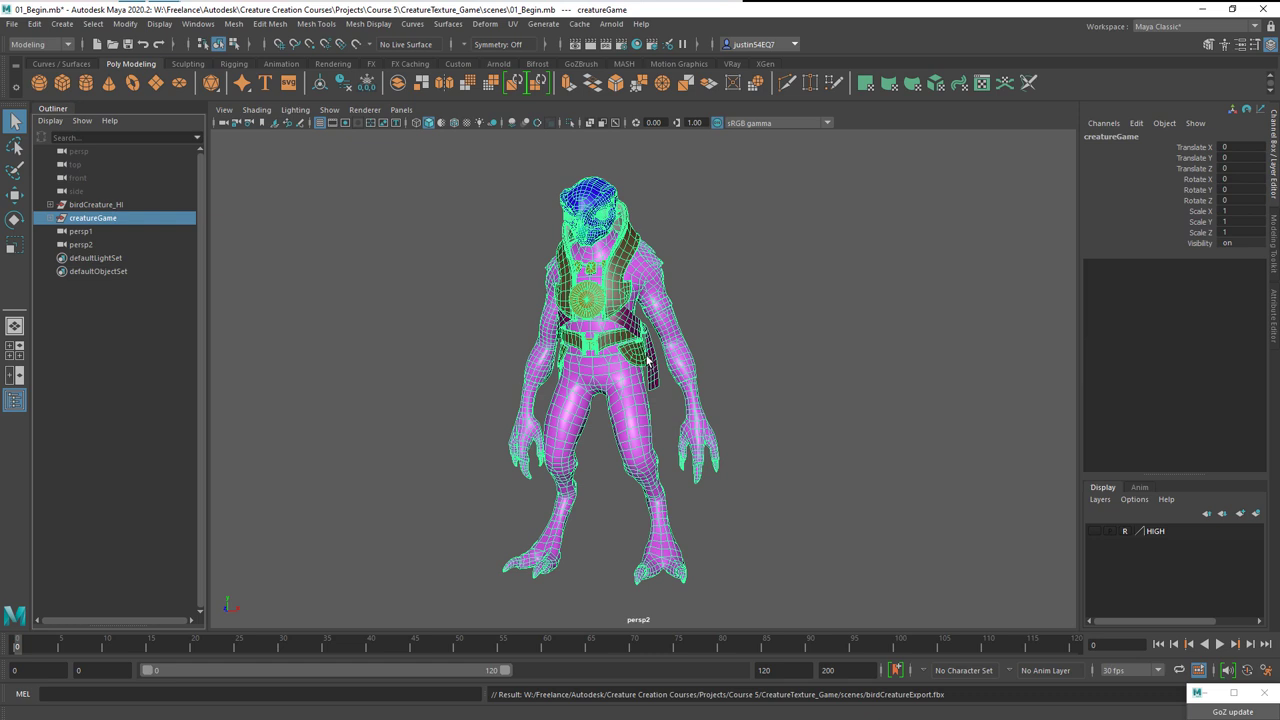
left_click(719, 419)
left_click(677, 348)
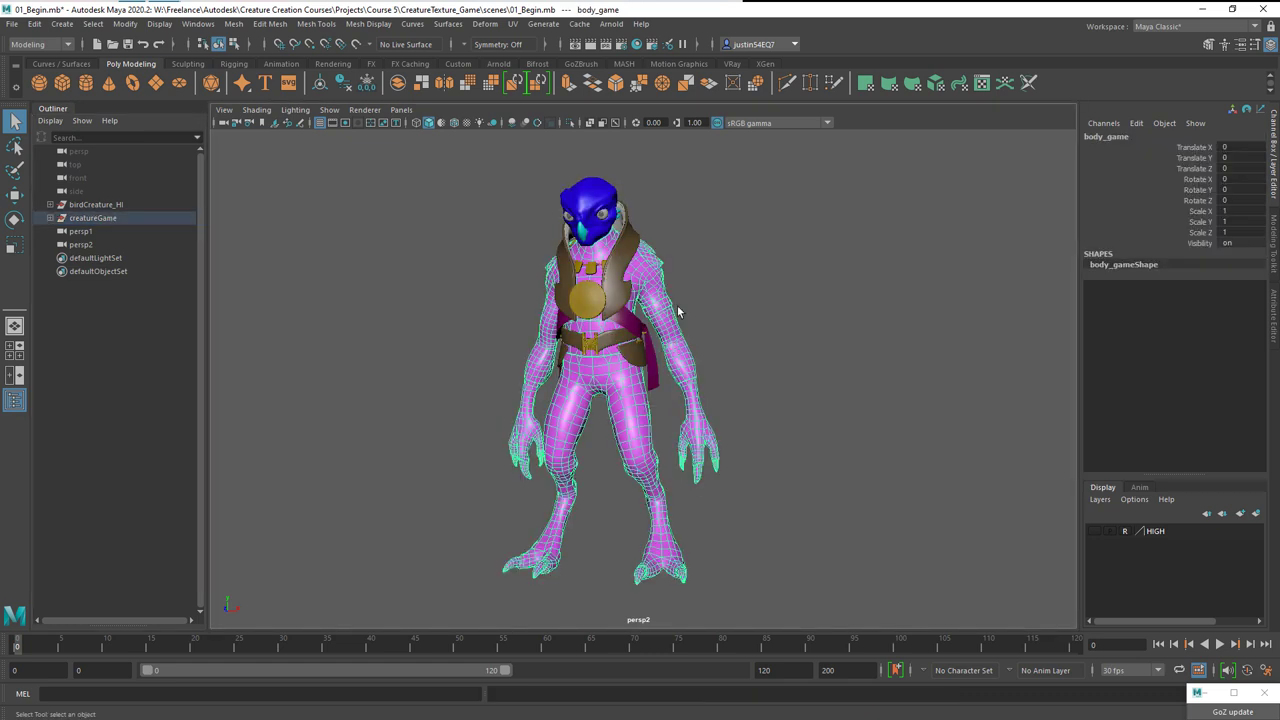
left_click(716, 266)
left_click(615, 283)
left_click(722, 305)
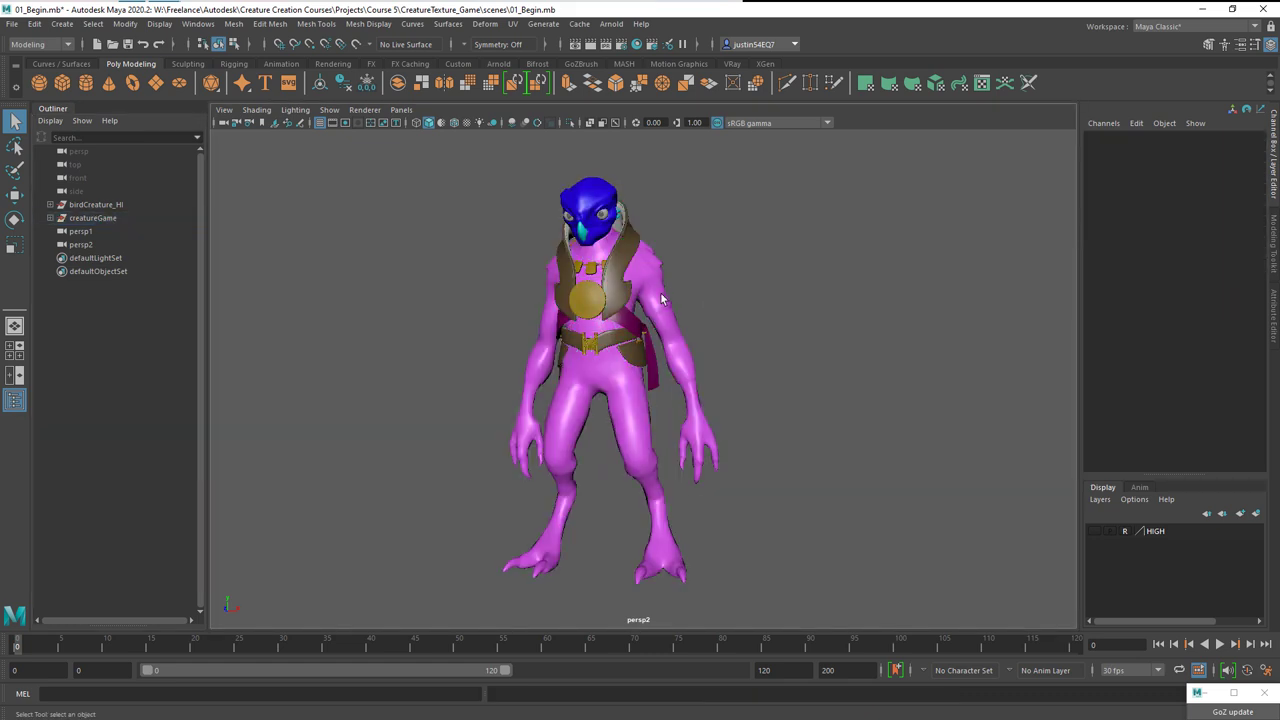
left_click(665, 300)
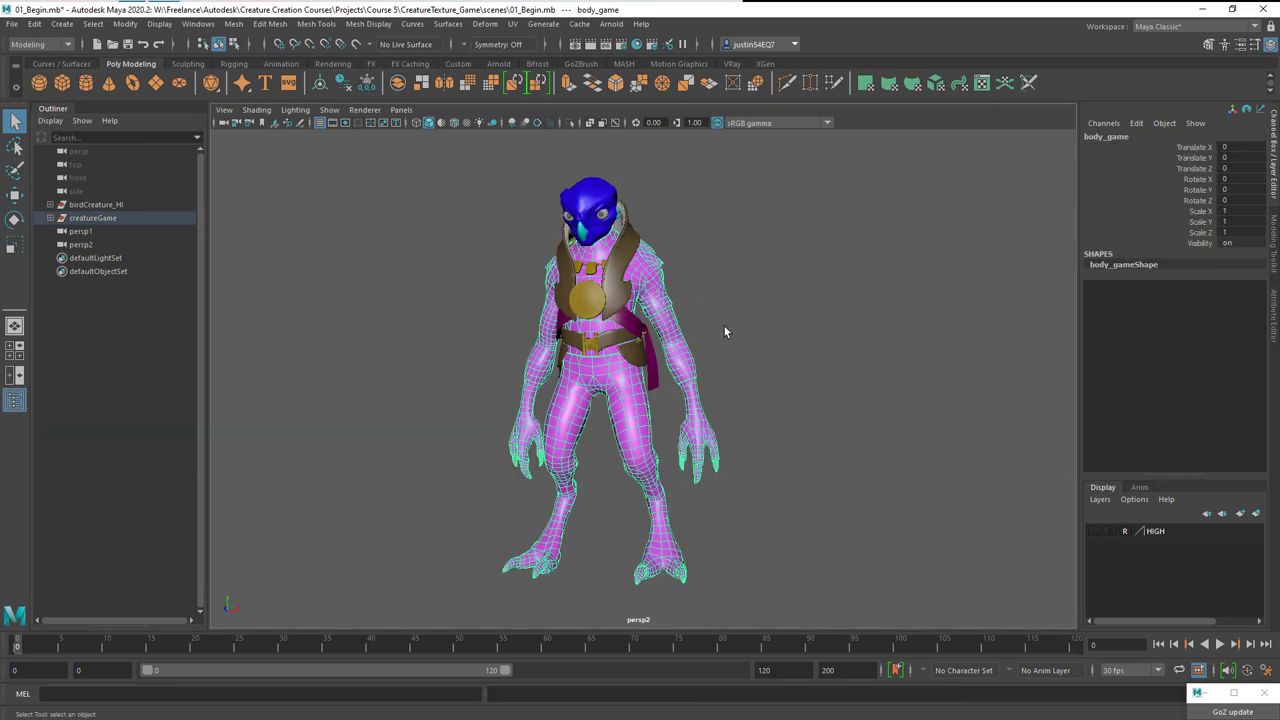
left_click(604, 347)
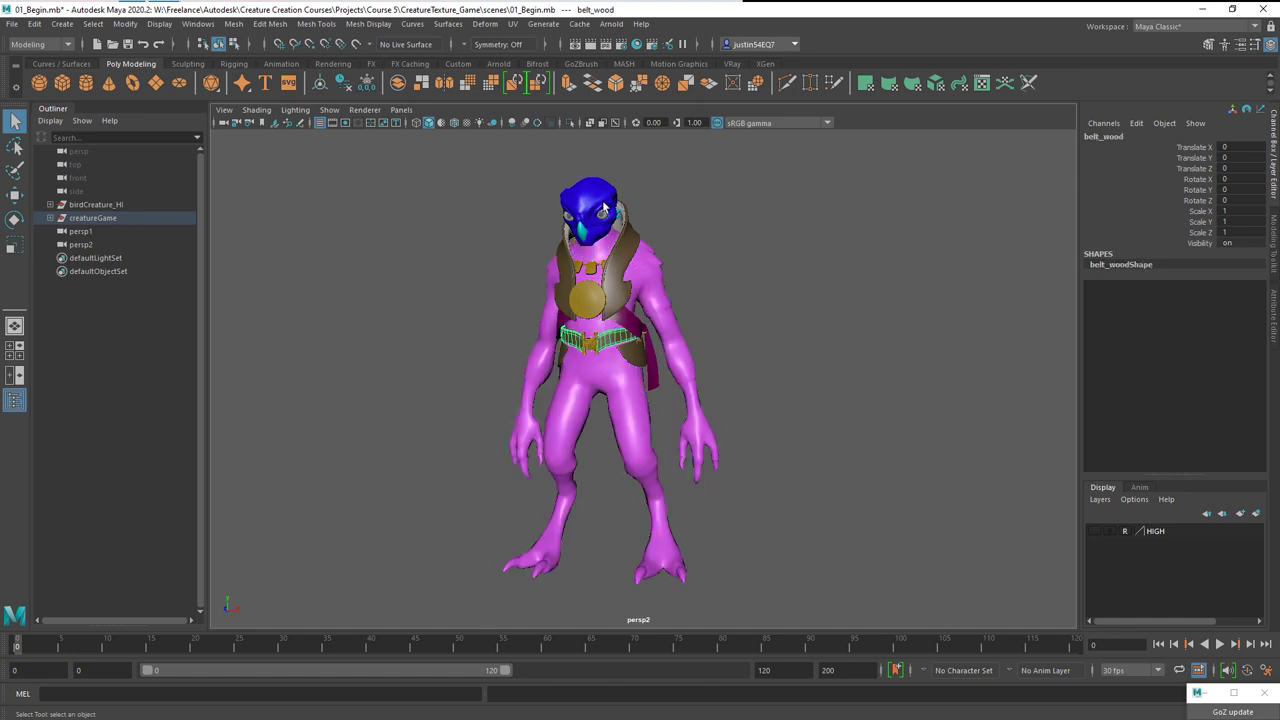
left_click(762, 378)
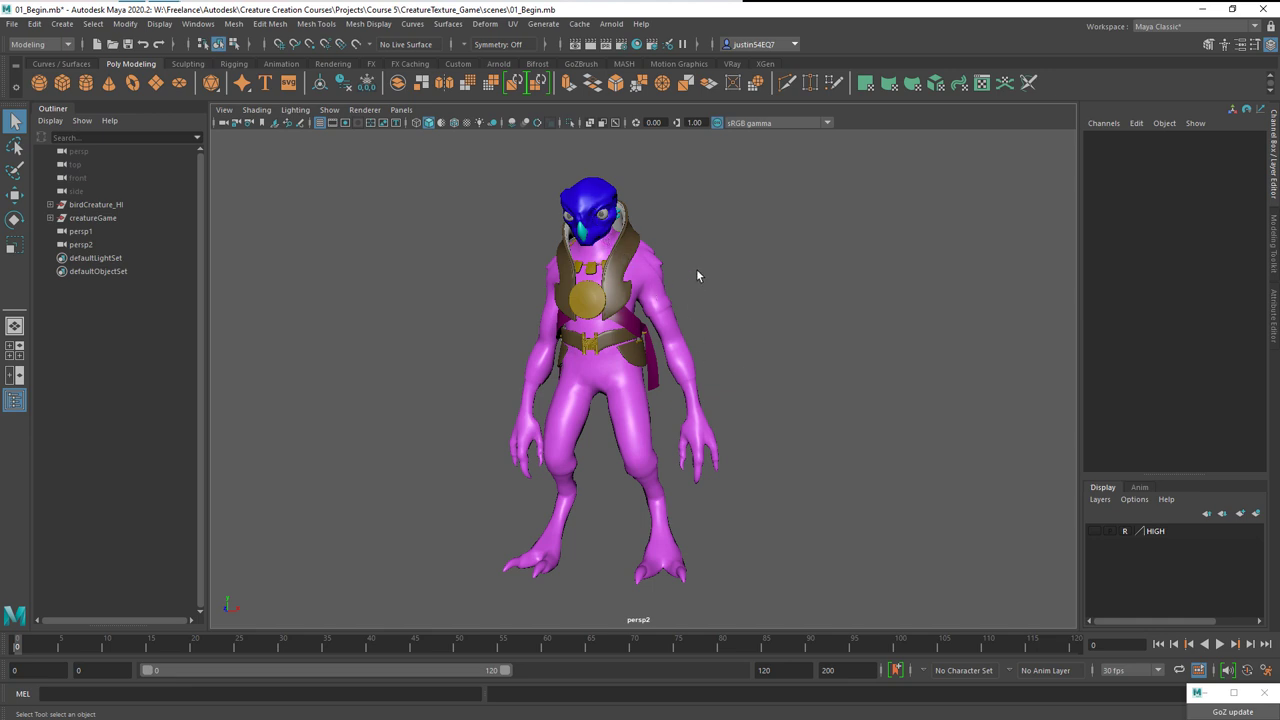
mouse_move(698, 276)
left_mouse_down("alt")
mouse_move(766, 260)
mouse_move(690, 268)
left_mouse_up("alt")
left_click(107, 206)
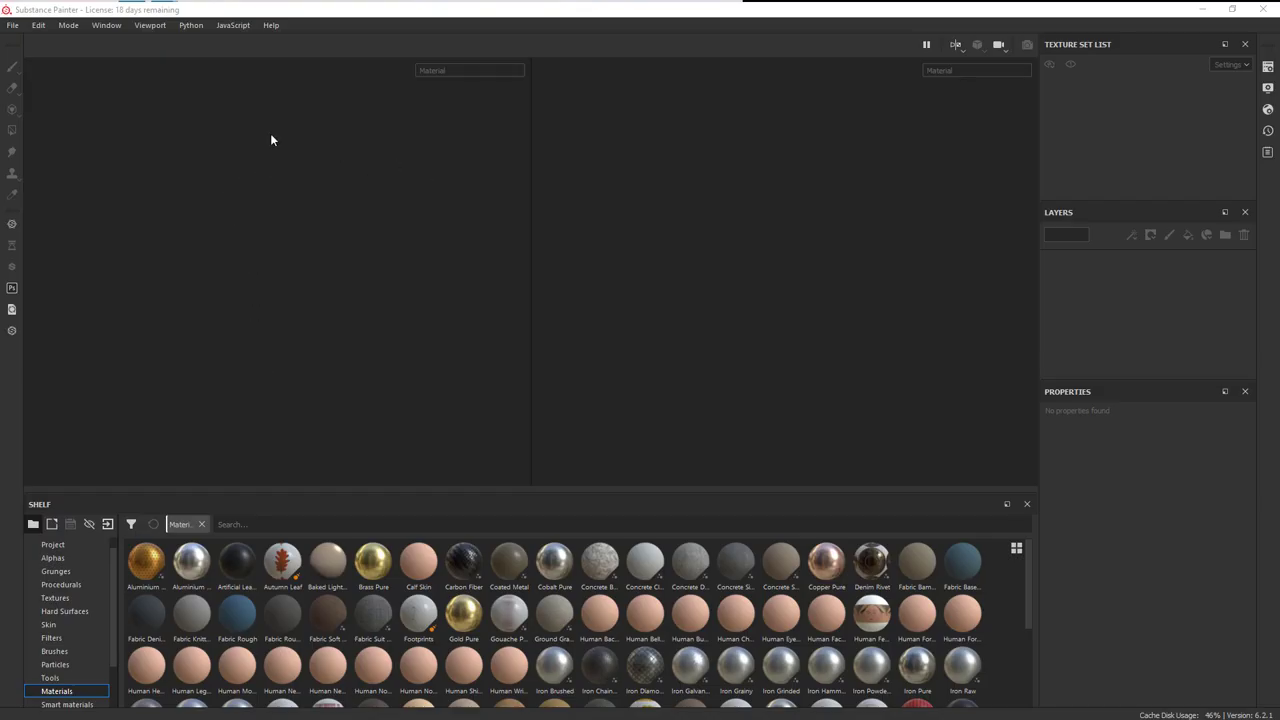
- Create a new project from scenes/birdCreatureExport.fbx at 2048 document resolution
left_click(13, 25)
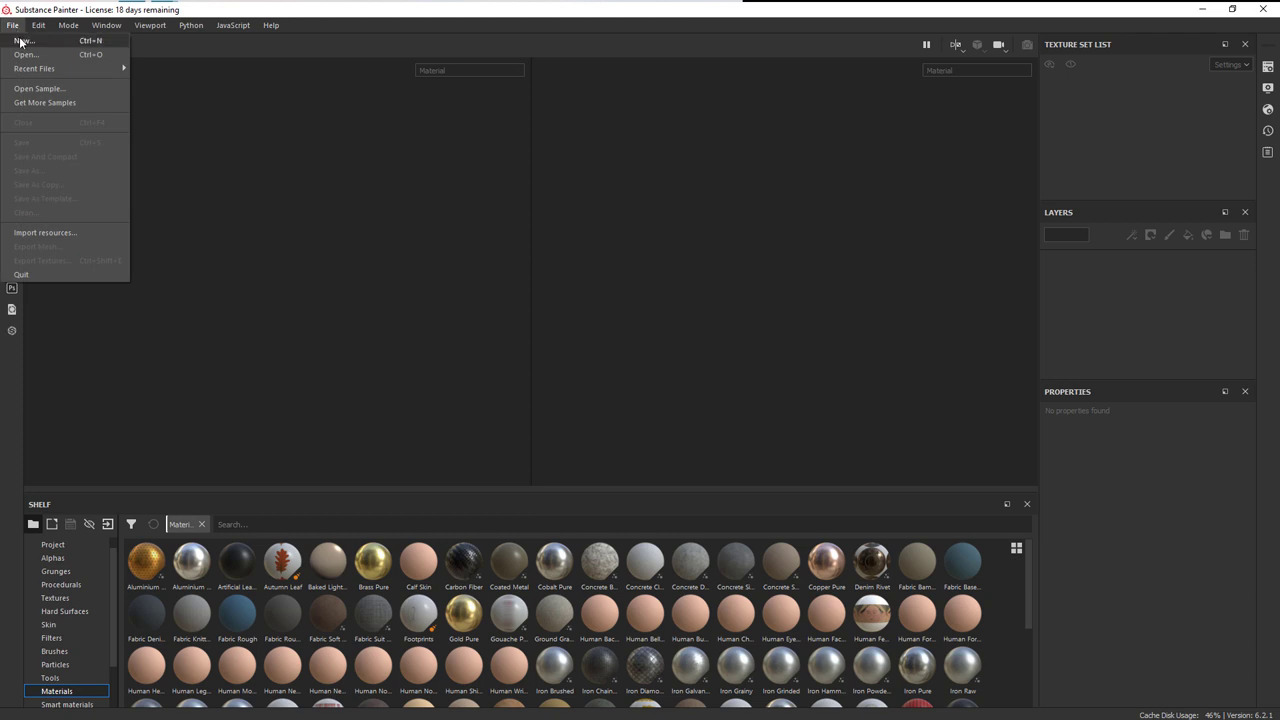
left_click(20, 42)
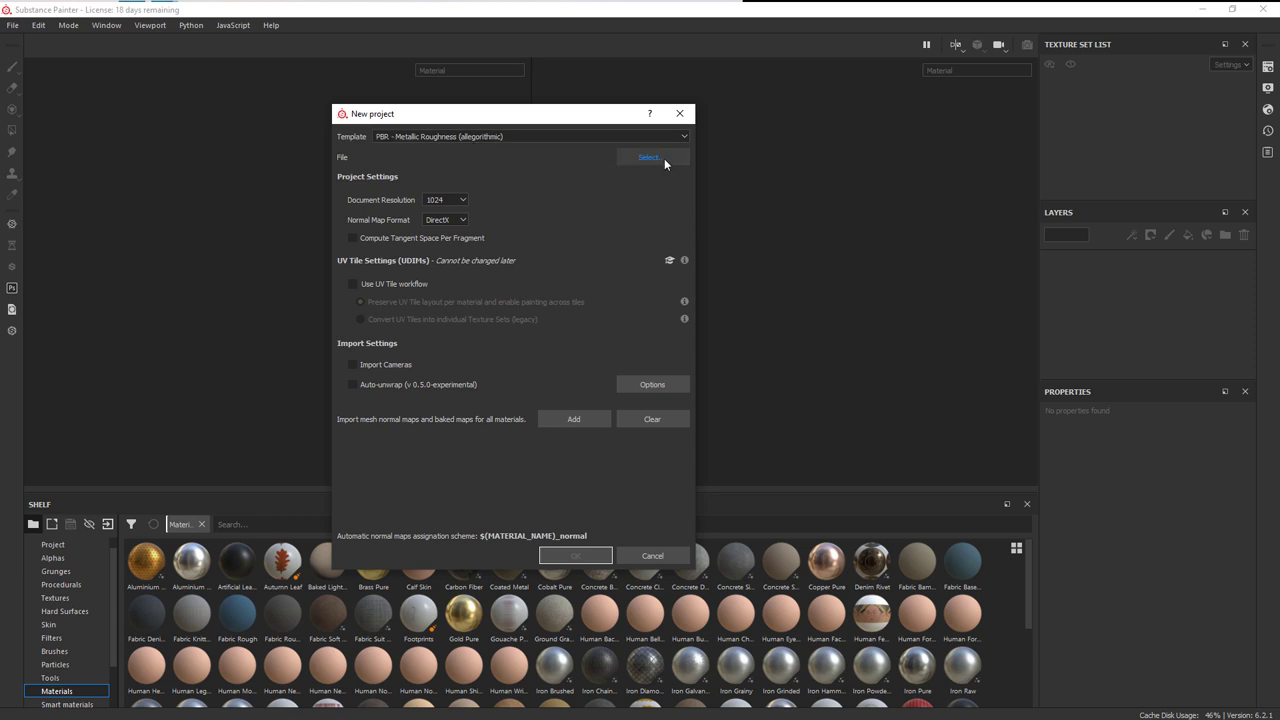
left_click(638, 162)
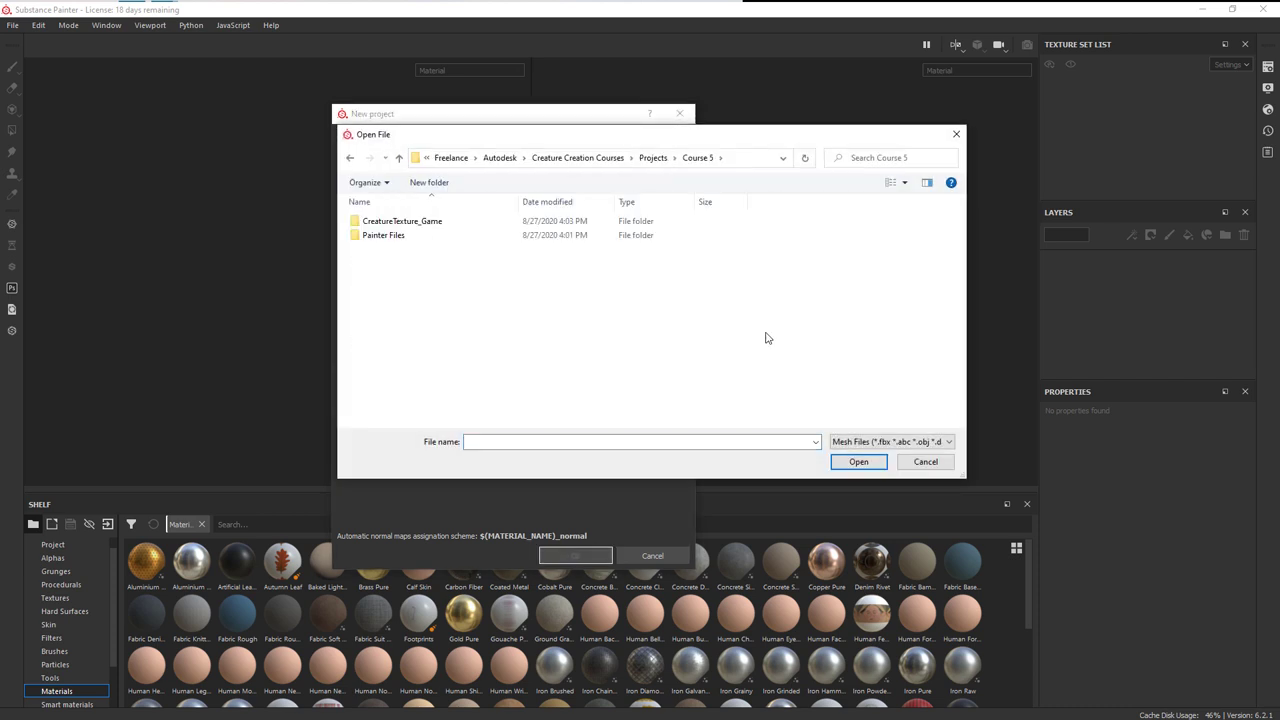
double_click(428, 222)
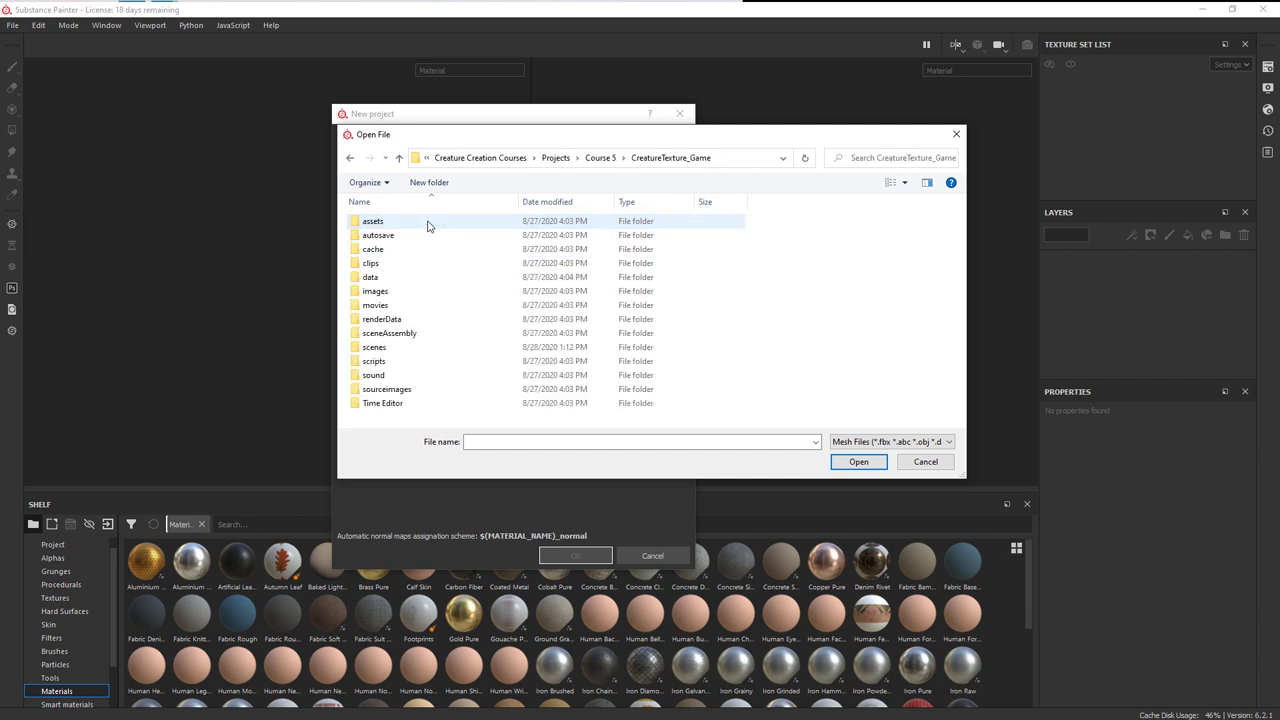
double_click(384, 347)
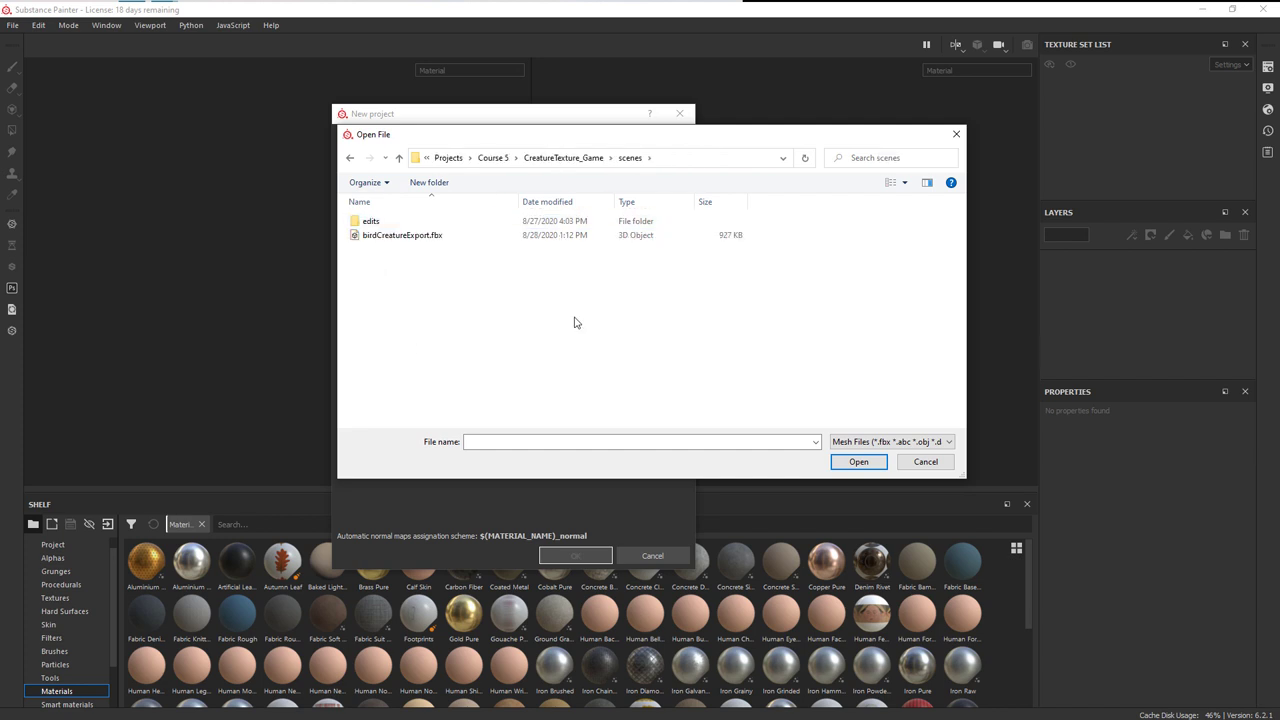
left_click(380, 238)
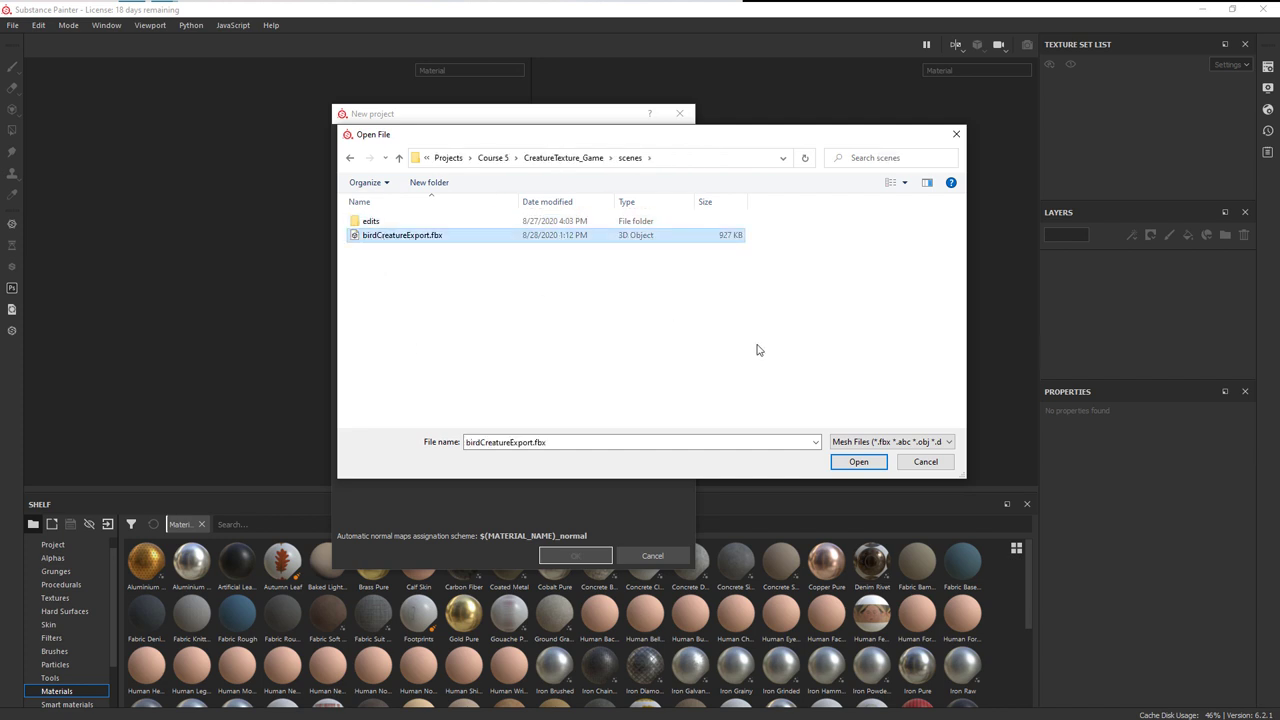
left_click(858, 462)
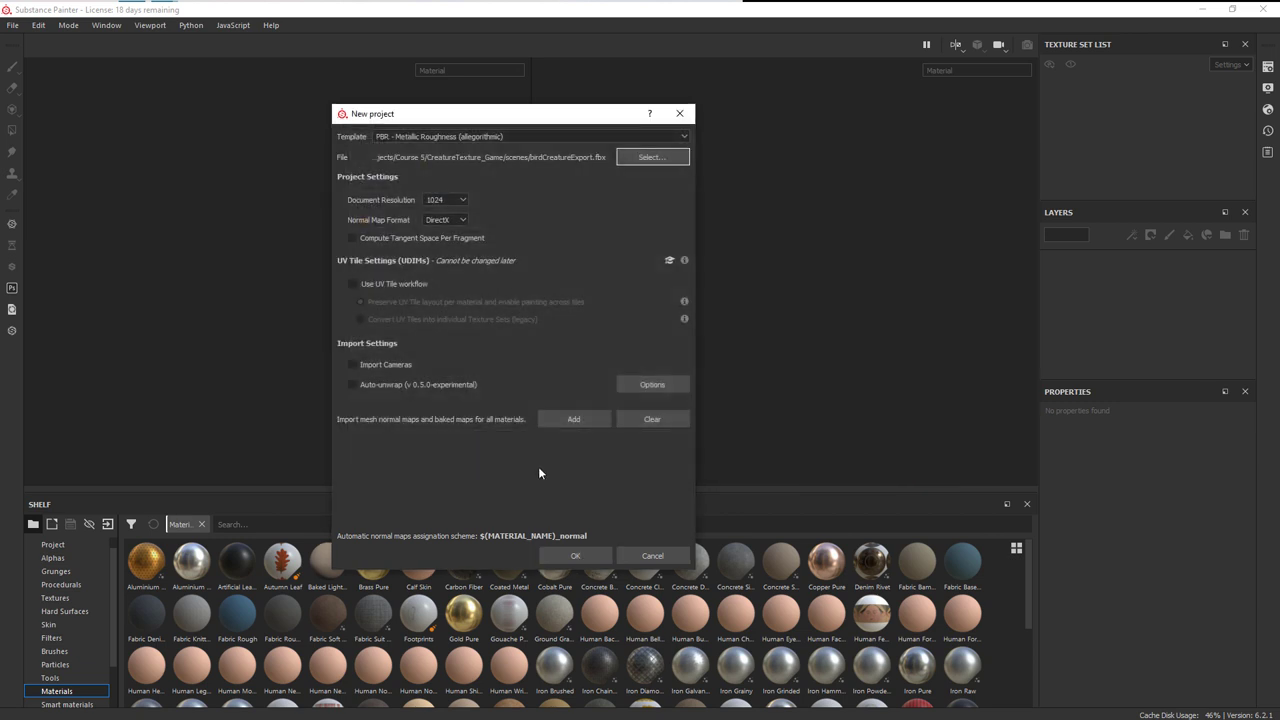
left_click(455, 201)
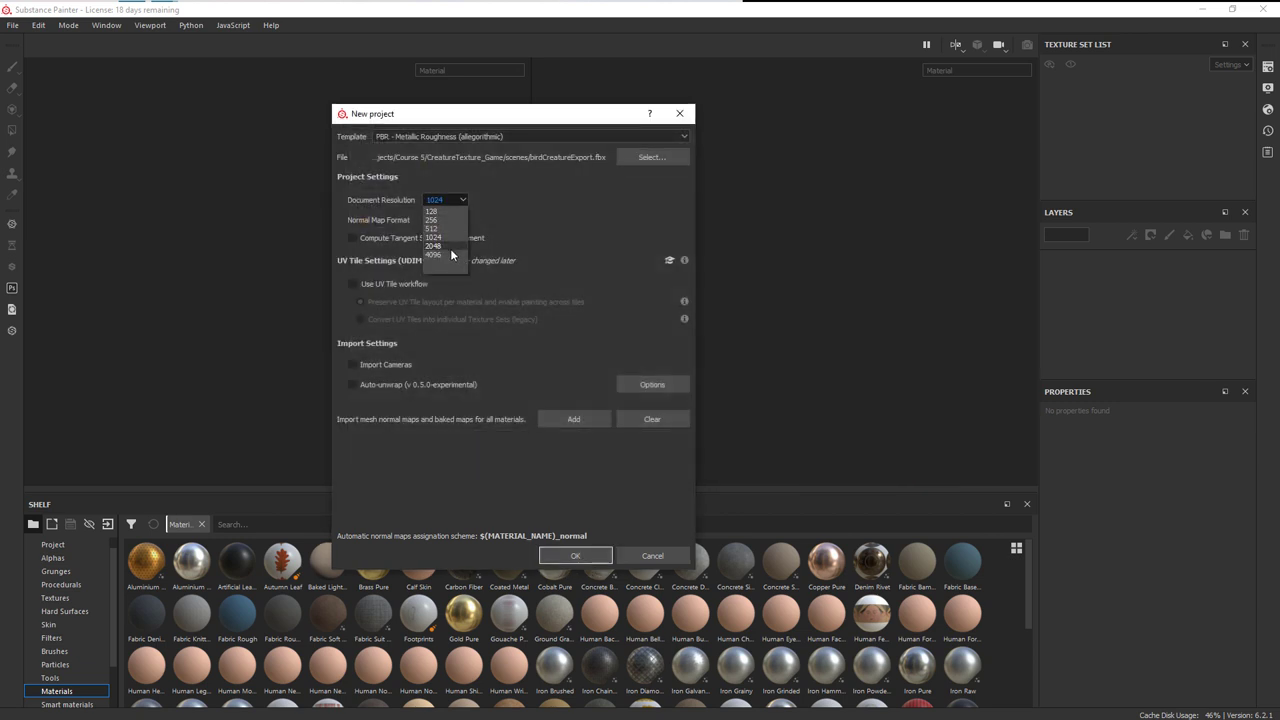
left_click(451, 246)
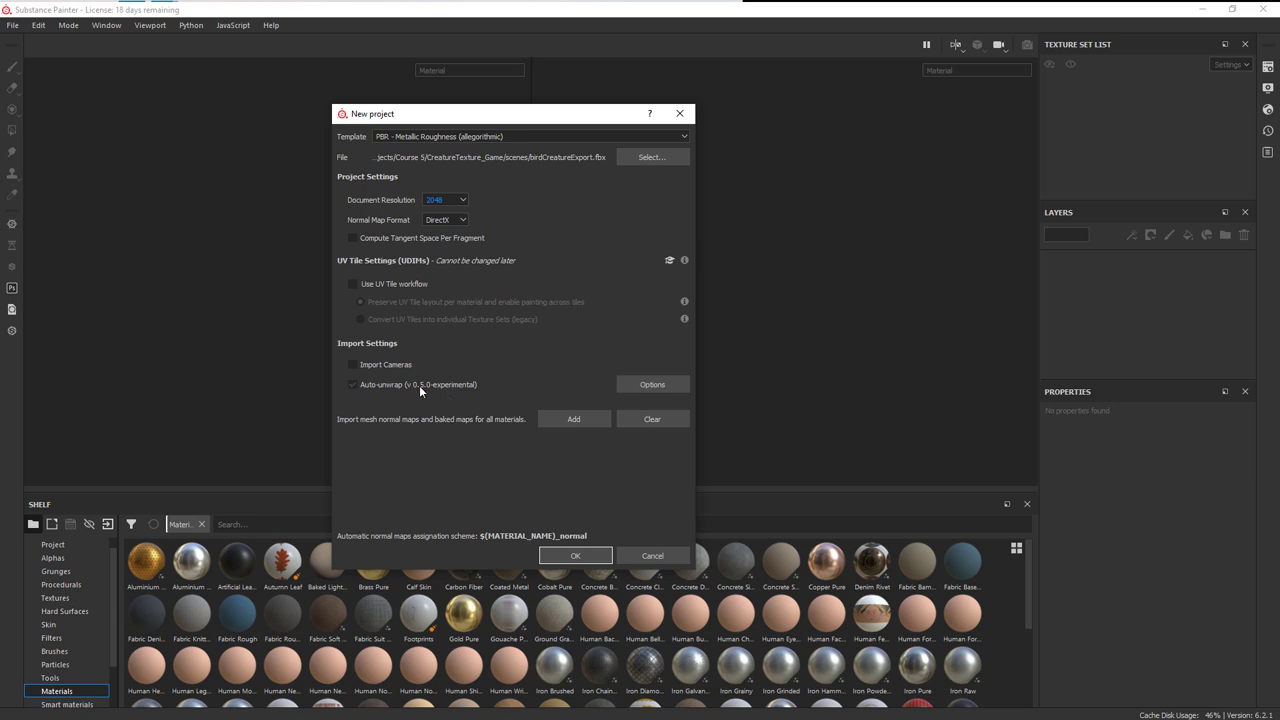
left_click(580, 557)
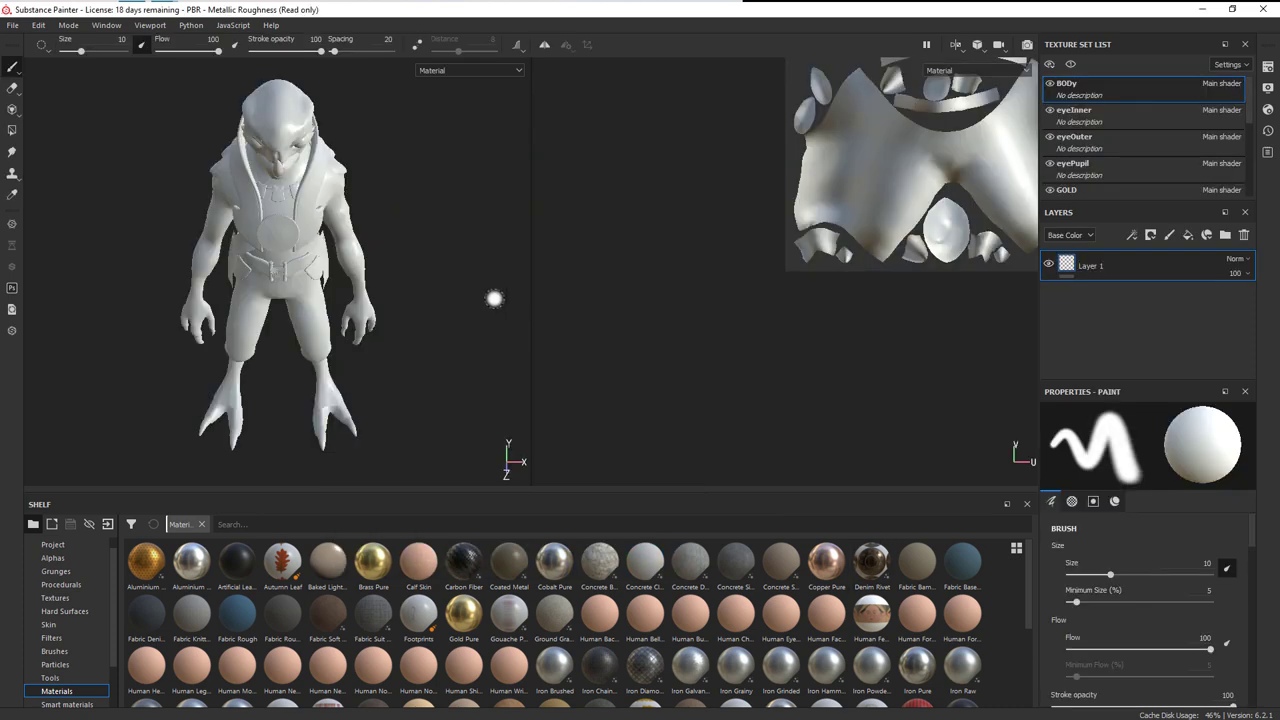
- Orbit the character, enlarge the Texture Set List and frame the UV layout
left_click_drag(440, 289, 388, 259, "alt")
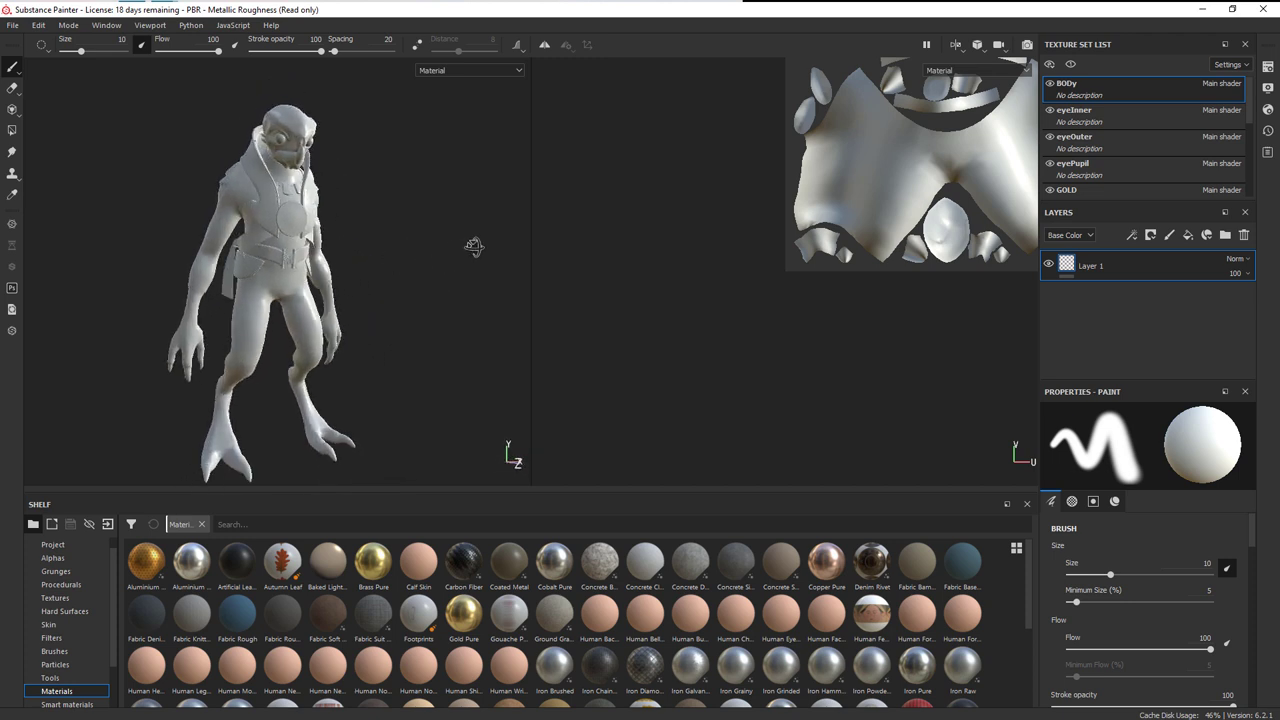
left_click_drag(474, 247, 360, 217, "alt")
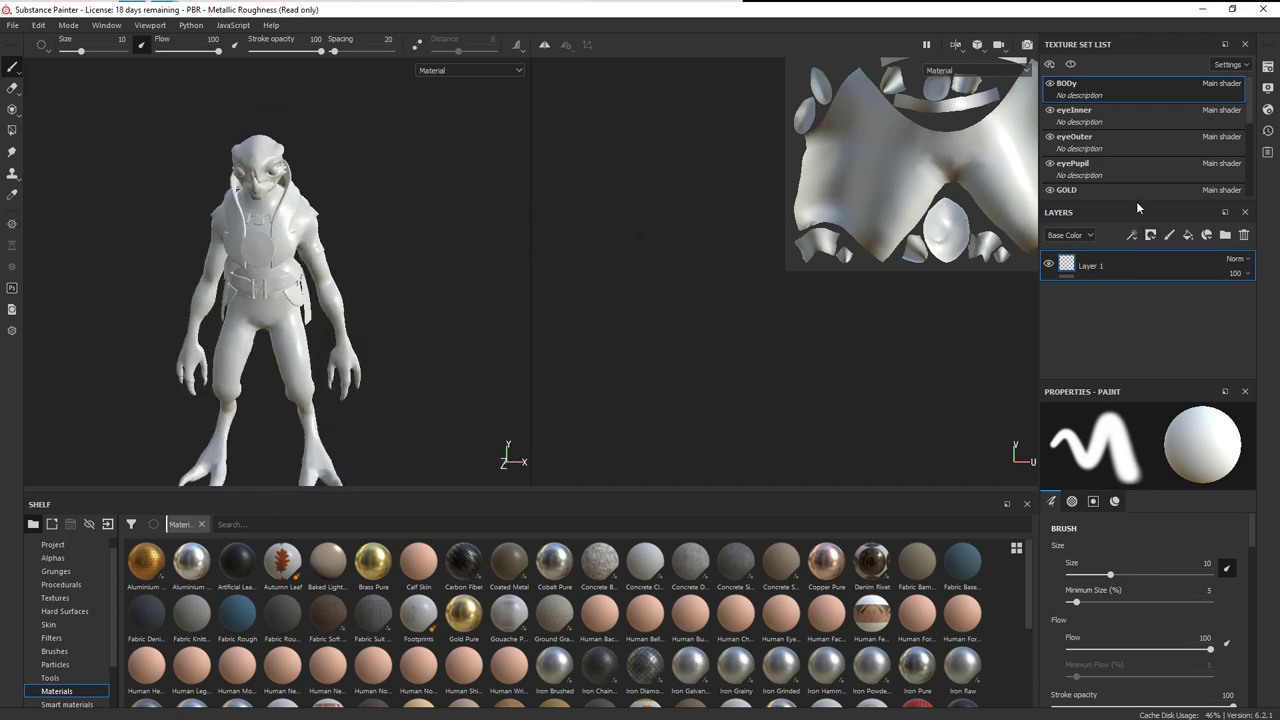
left_click_drag(1138, 203, 1138, 306)
scroll(1123, 161, "down", 1)
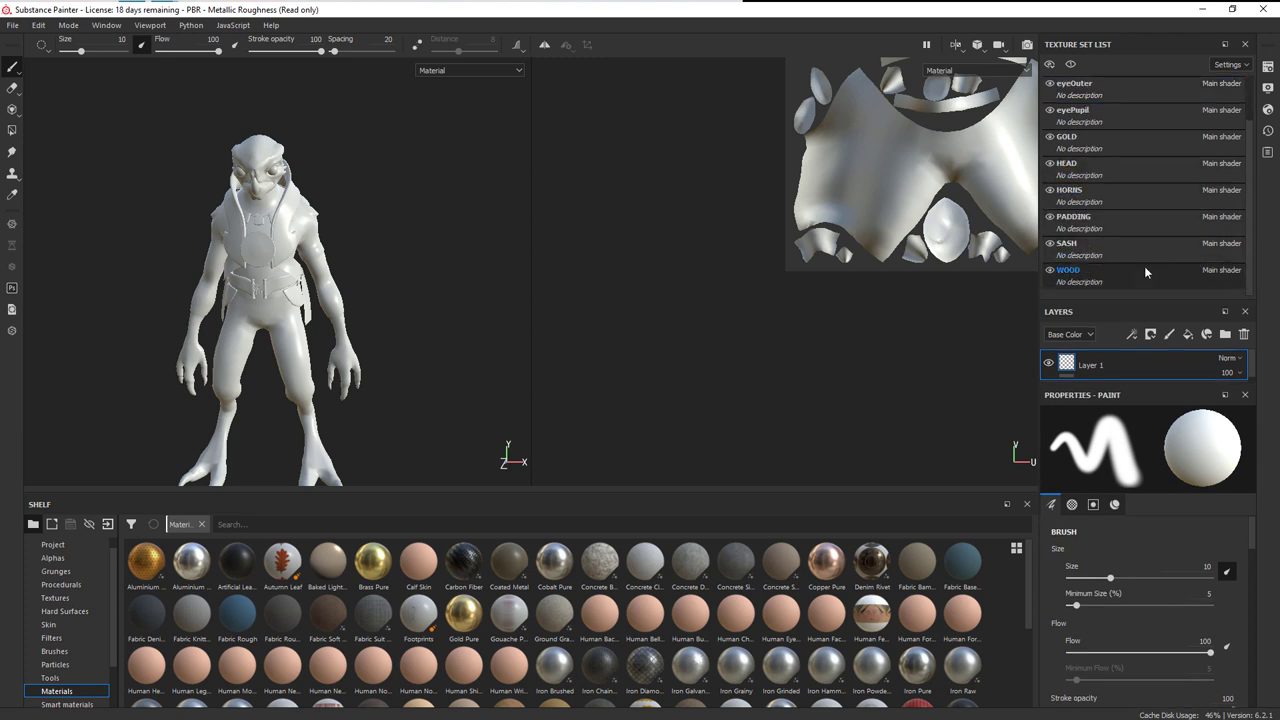
scroll(1138, 150, "up", 1)
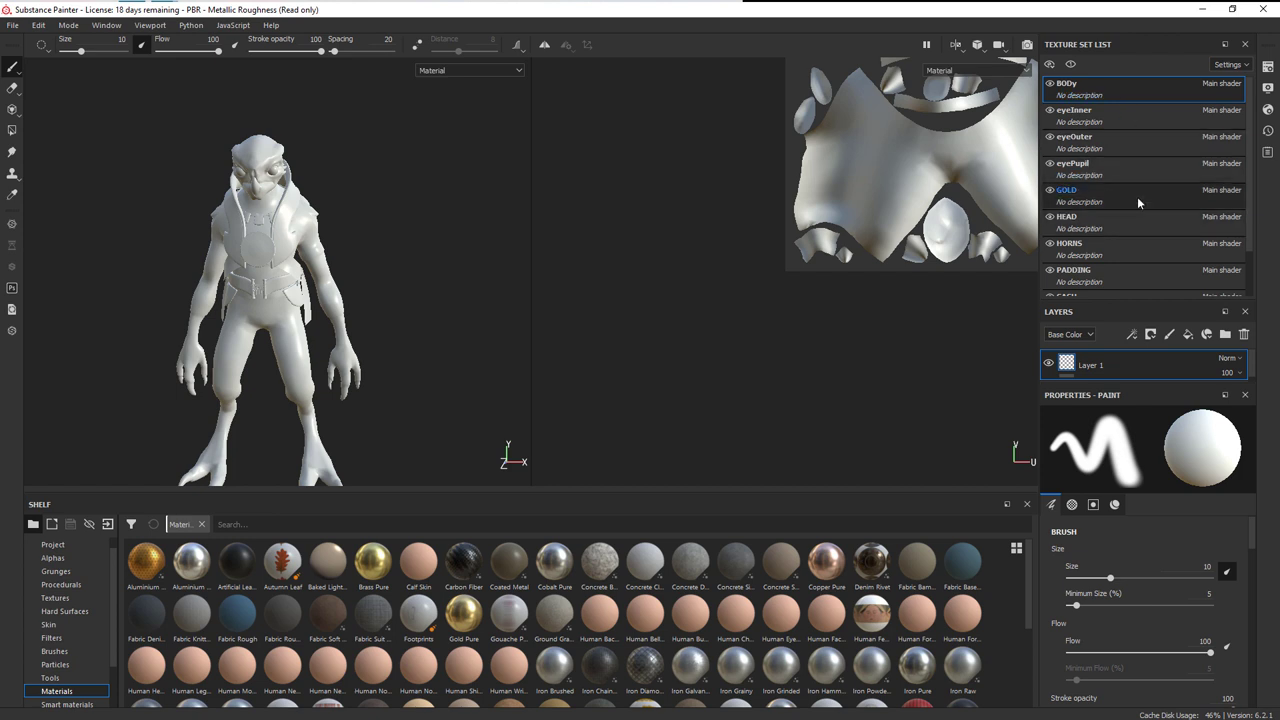
key("f")
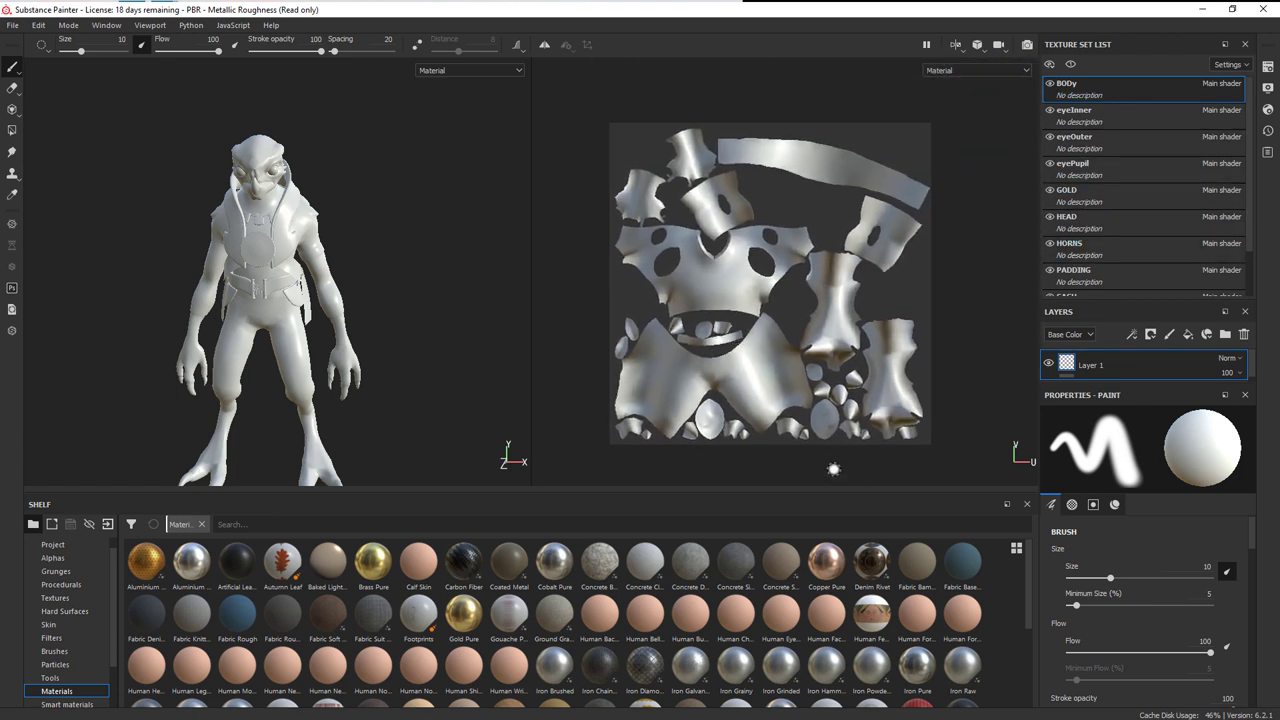
- Preview the GOLD, eyePupil and eyeOuter UVs, then make GOLD active and view its settings
left_click(1110, 200)
left_click(1117, 166)
left_click(1124, 144)
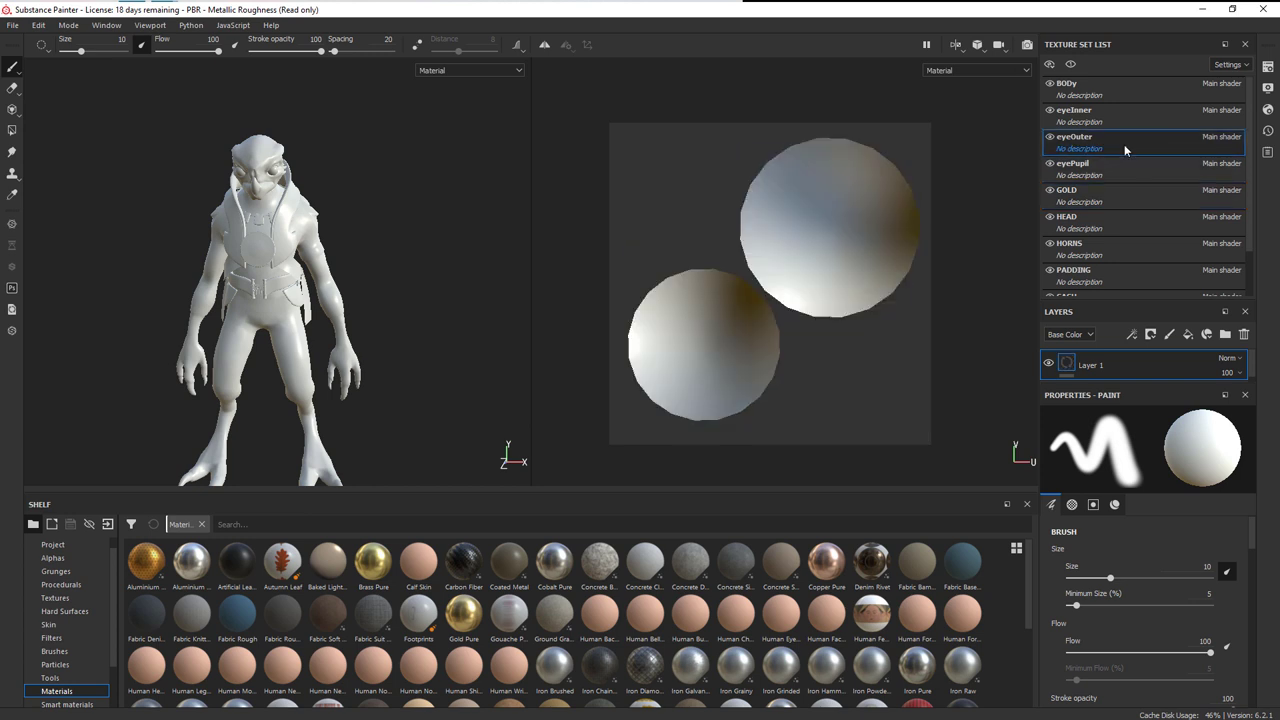
left_click(1124, 190)
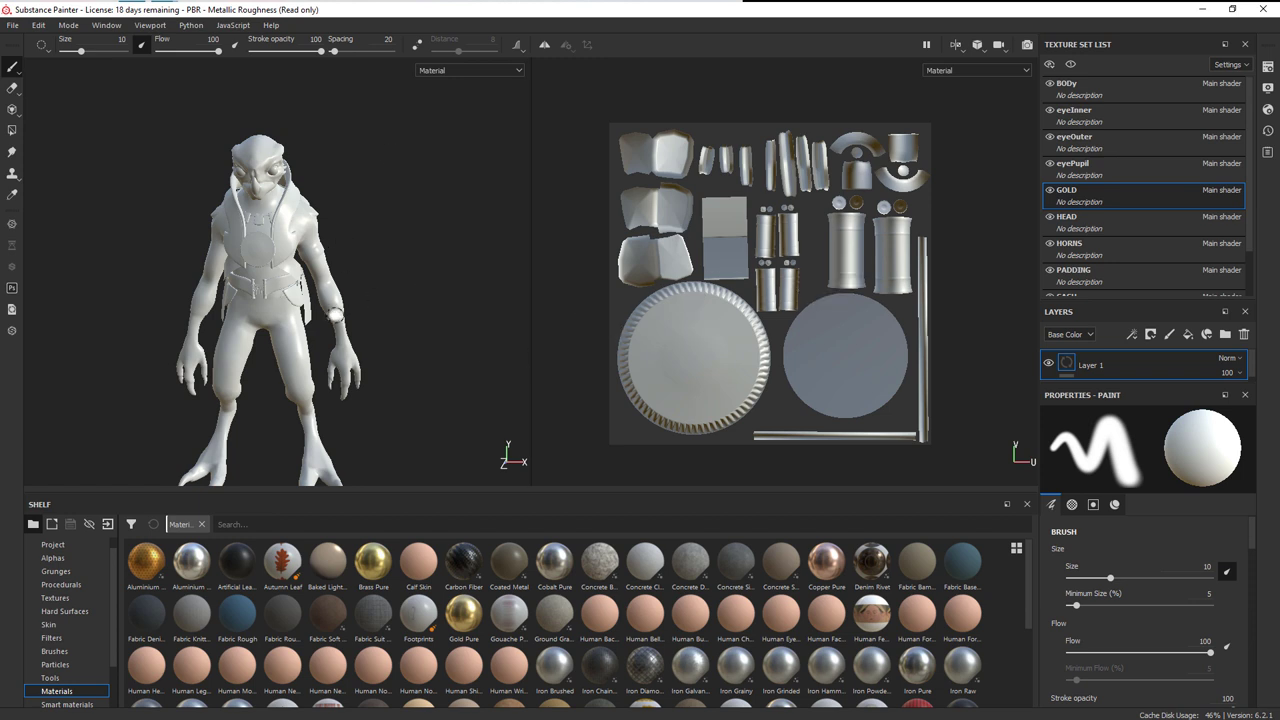
left_click(1268, 67)
scroll(1098, 277, "down", 2)
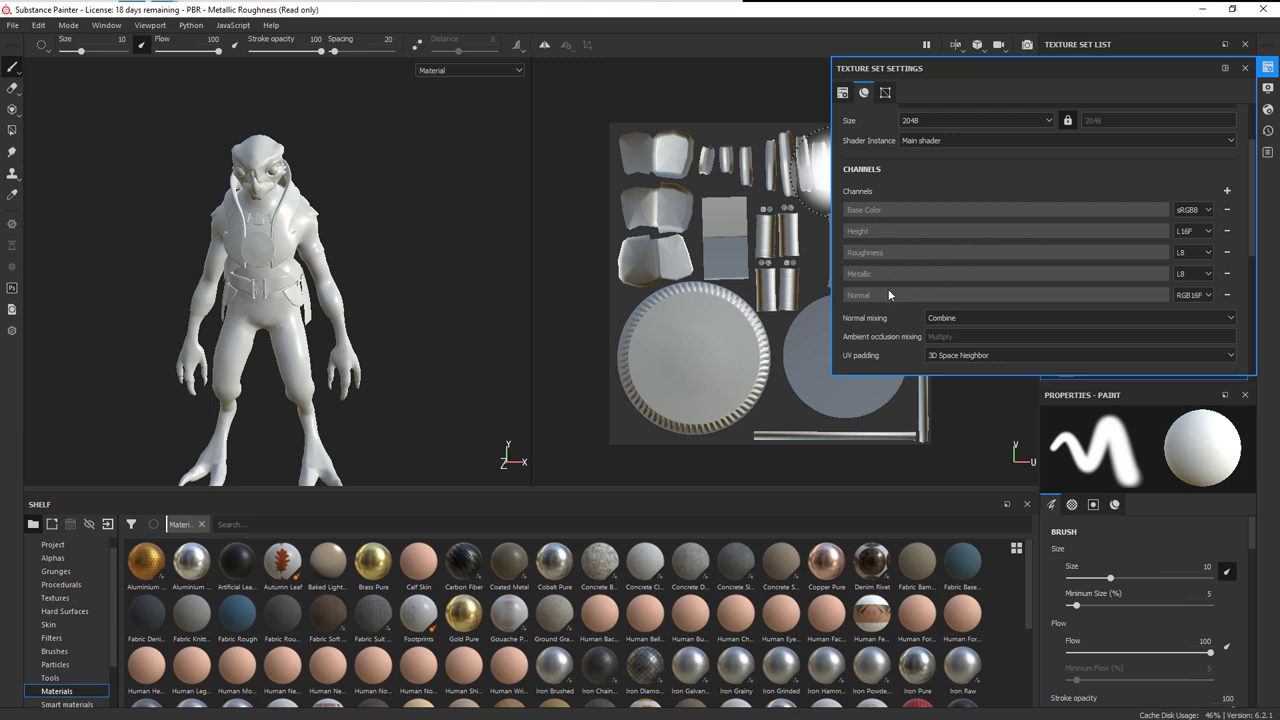
- Scroll the GOLD texture set settings down to the empty Mesh Maps slots
scroll(1032, 243, "down", 5)
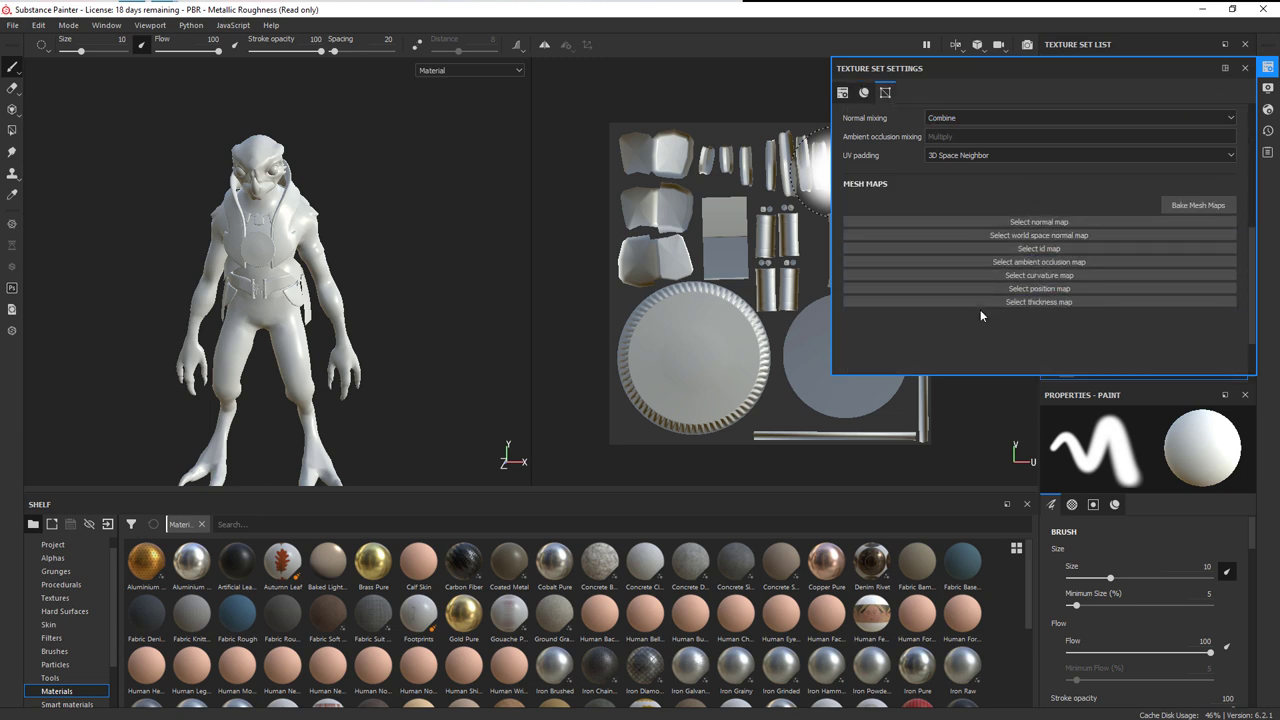
- Set the bake output size to 2048 and limit the bake to the BODy texture set
left_click(1205, 207)
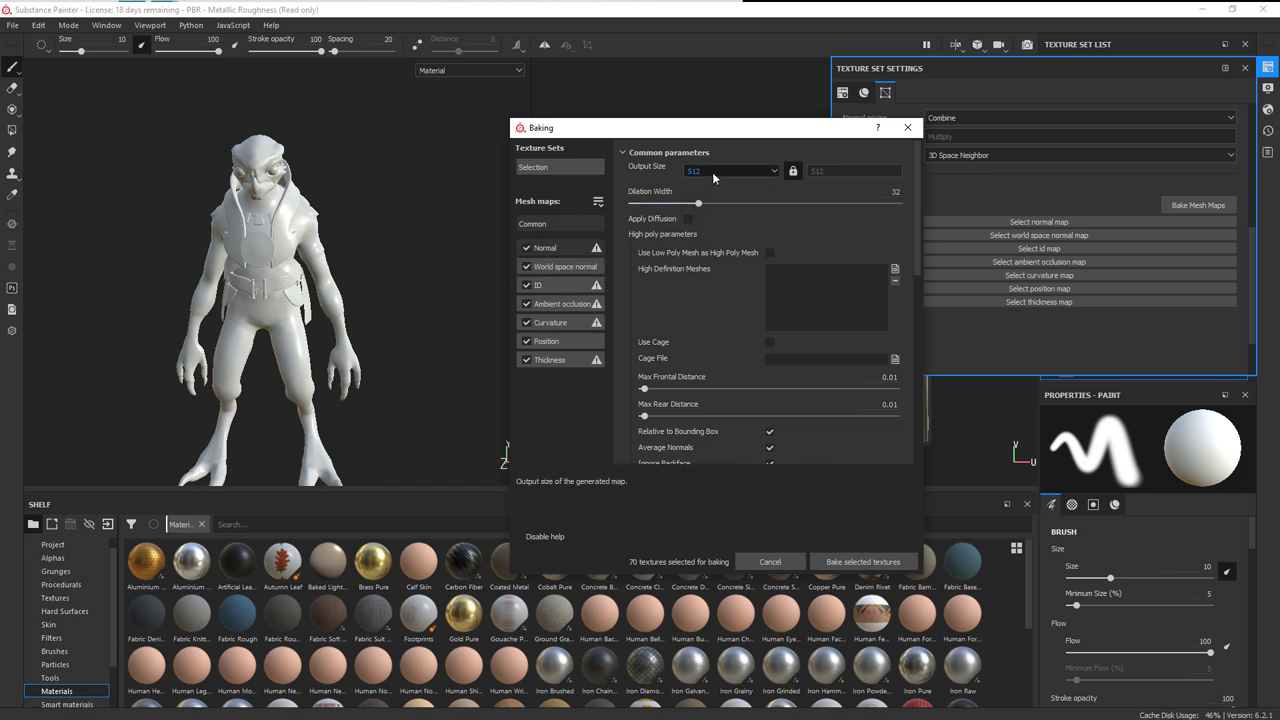
left_click(712, 172)
left_click(718, 233)
left_click(576, 168)
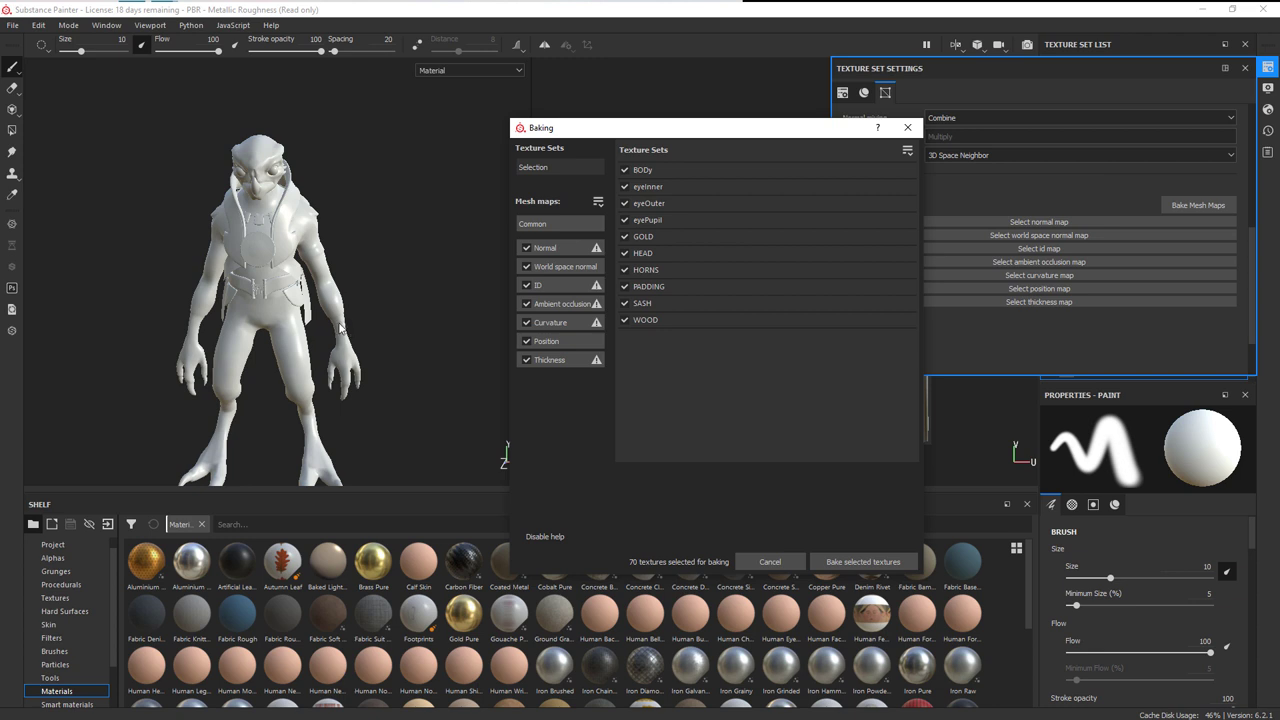
left_click_drag(628, 192, 624, 307)
left_click(560, 223)
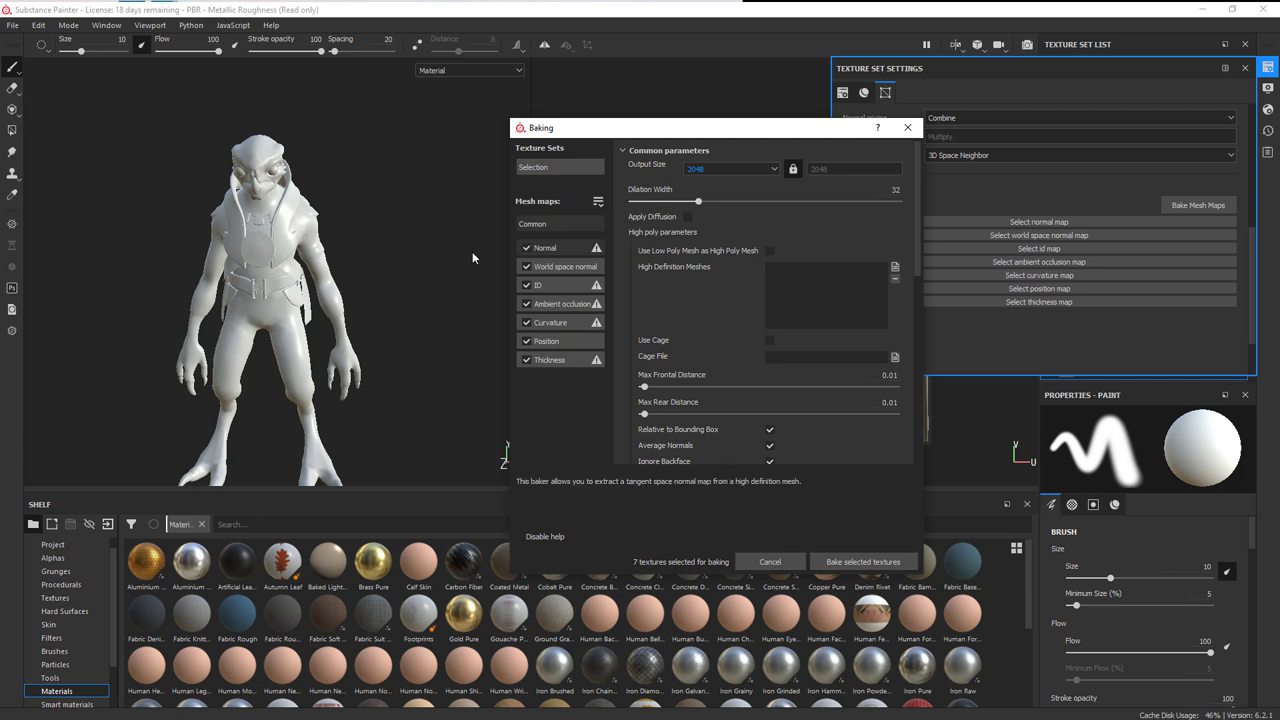
- Load bodyHI, clawsHI, jumpsuitHI and sashMain.obj from the data folder as high-definition meshes
left_click(895, 268)
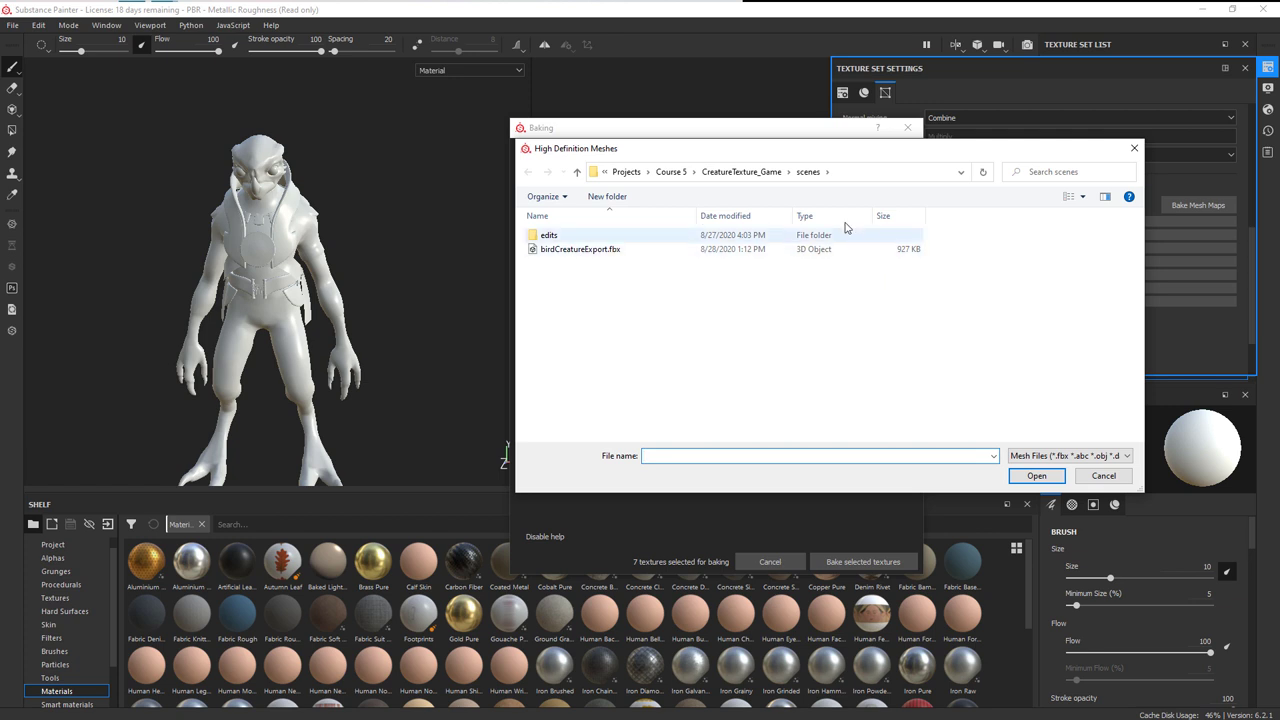
left_click(768, 176)
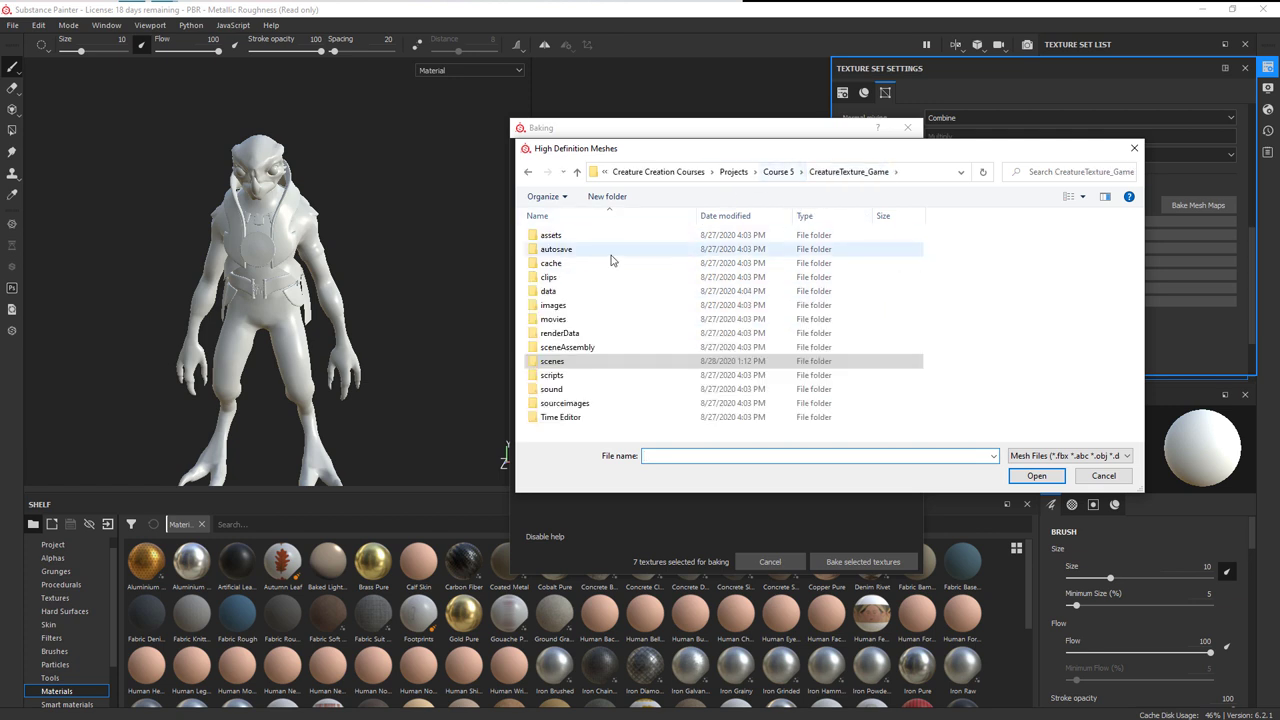
double_click(556, 291)
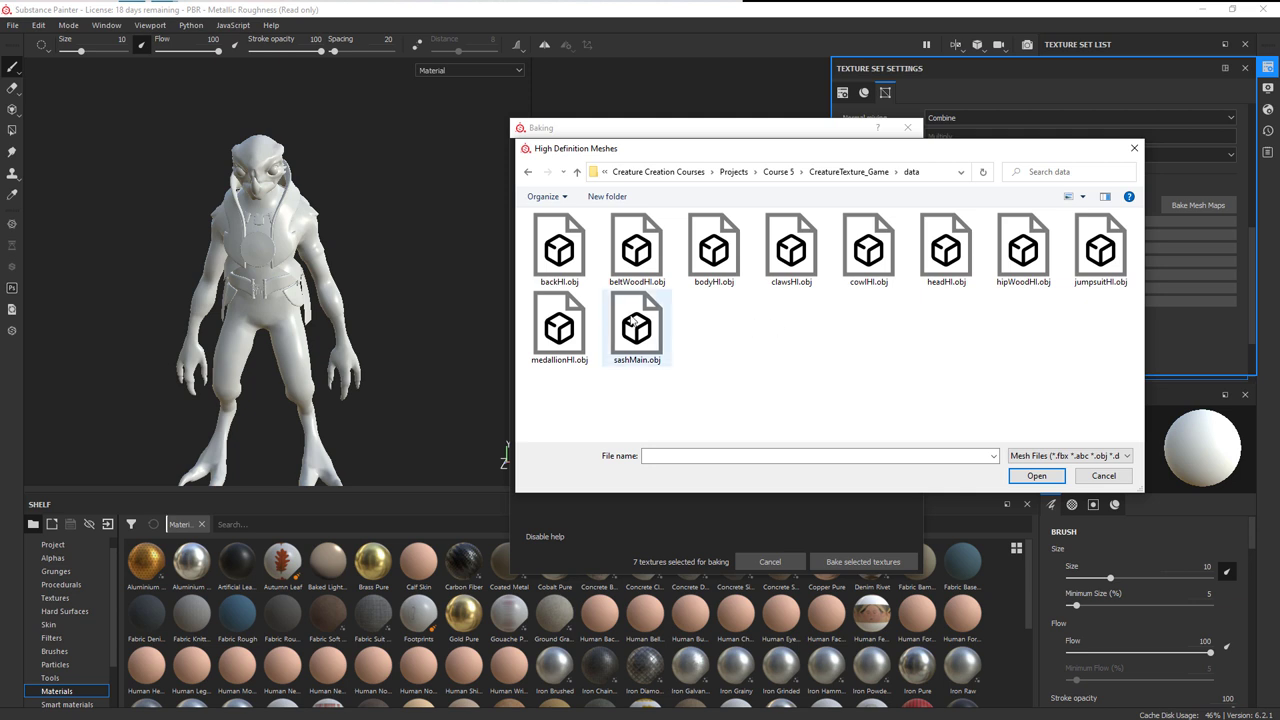
left_click(718, 265)
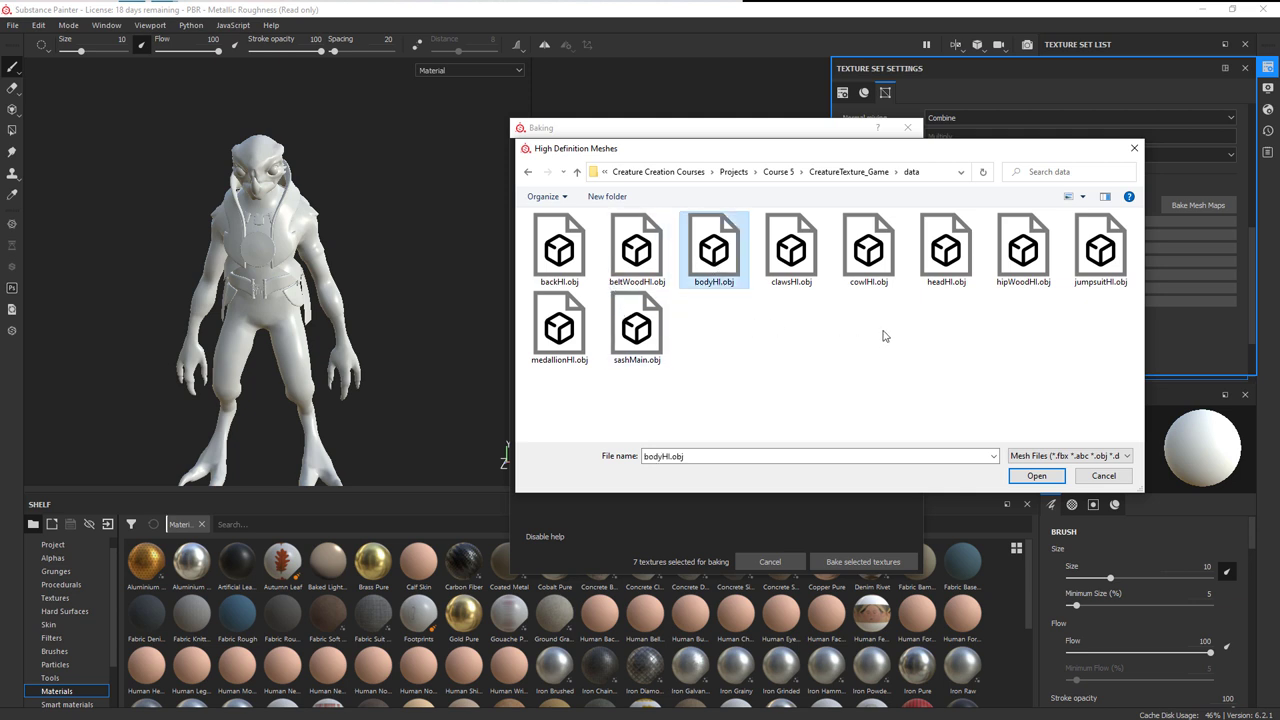
left_click(800, 262, "ctrl")
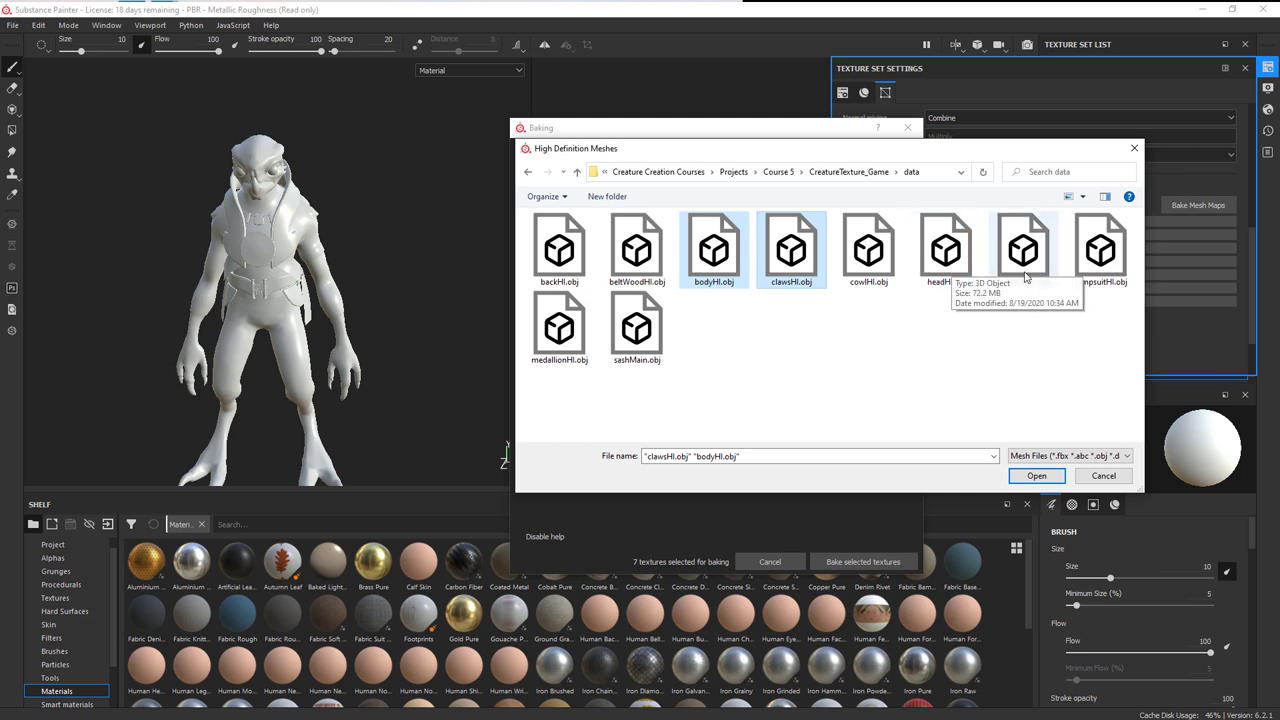
left_click(1111, 258, "ctrl")
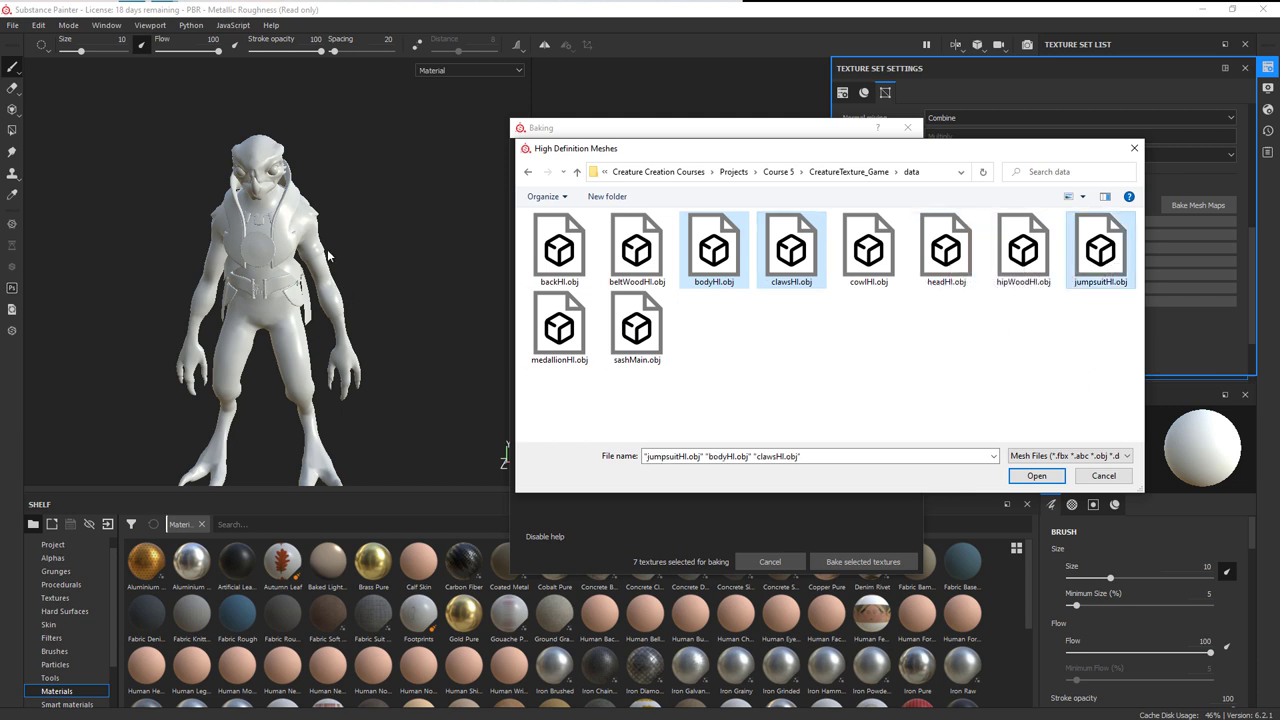
left_click(657, 364, "ctrl")
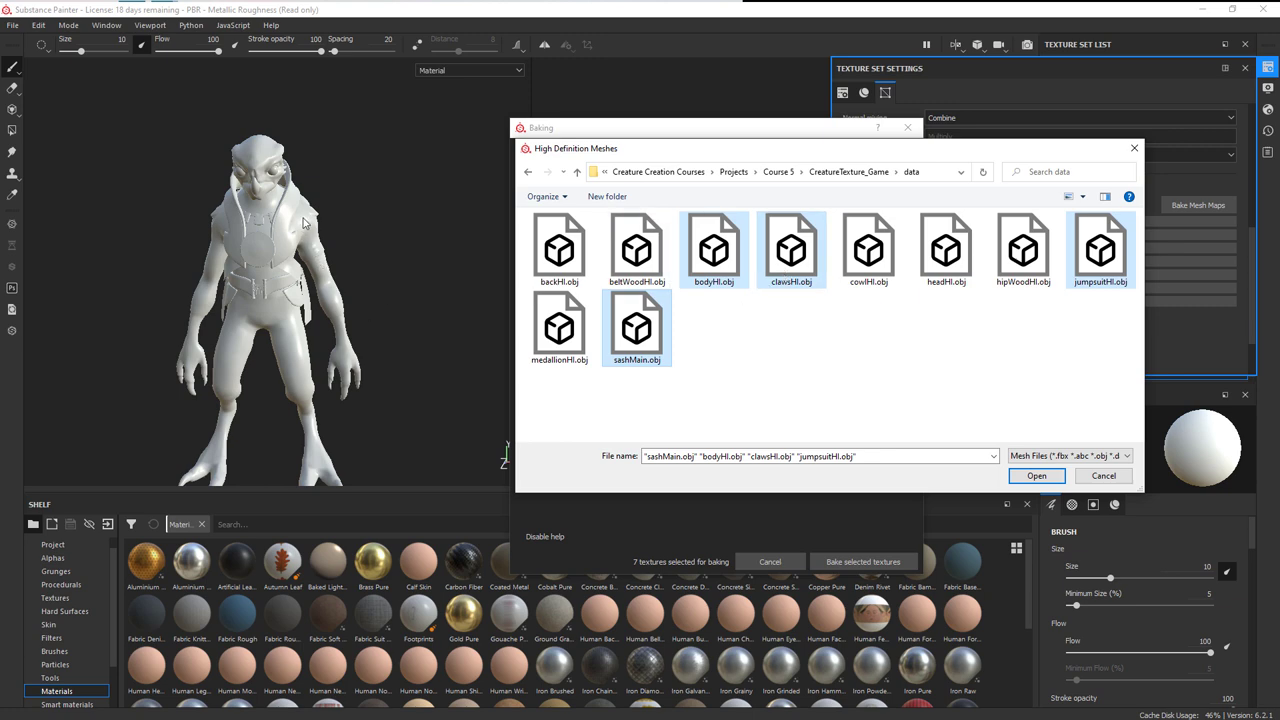
left_click(1045, 474)
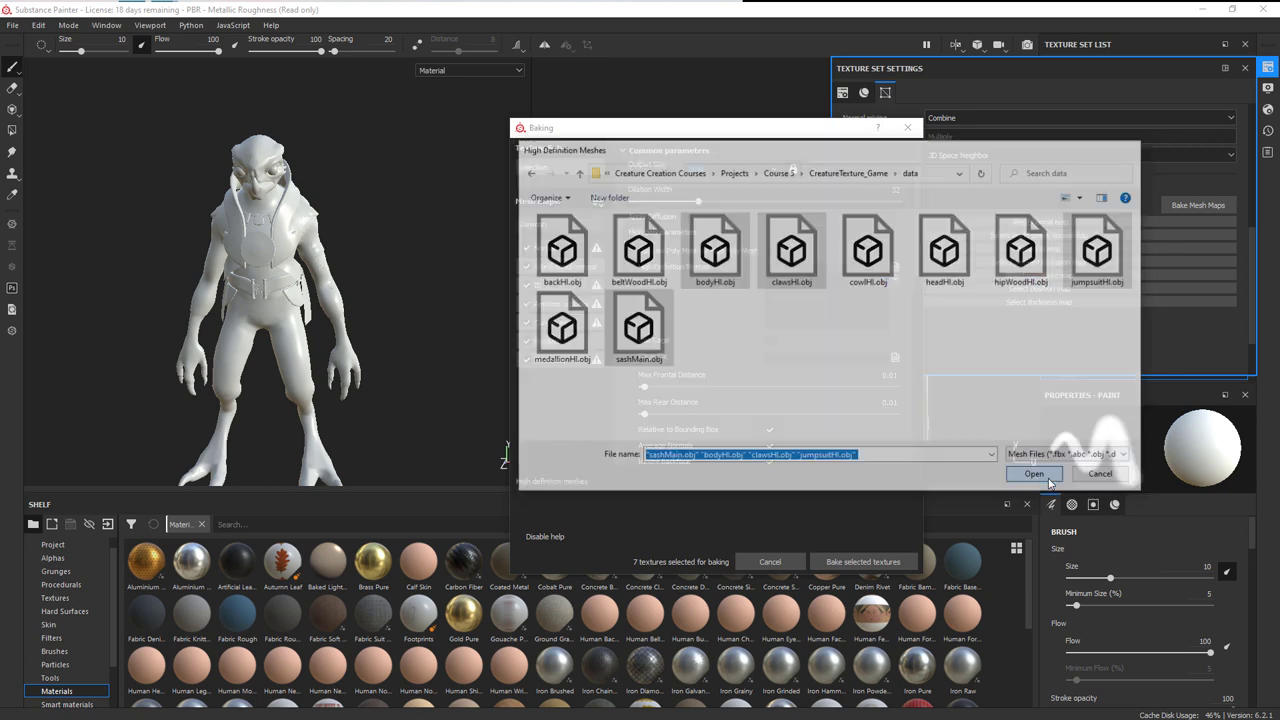
left_click_drag(783, 326, 899, 330)
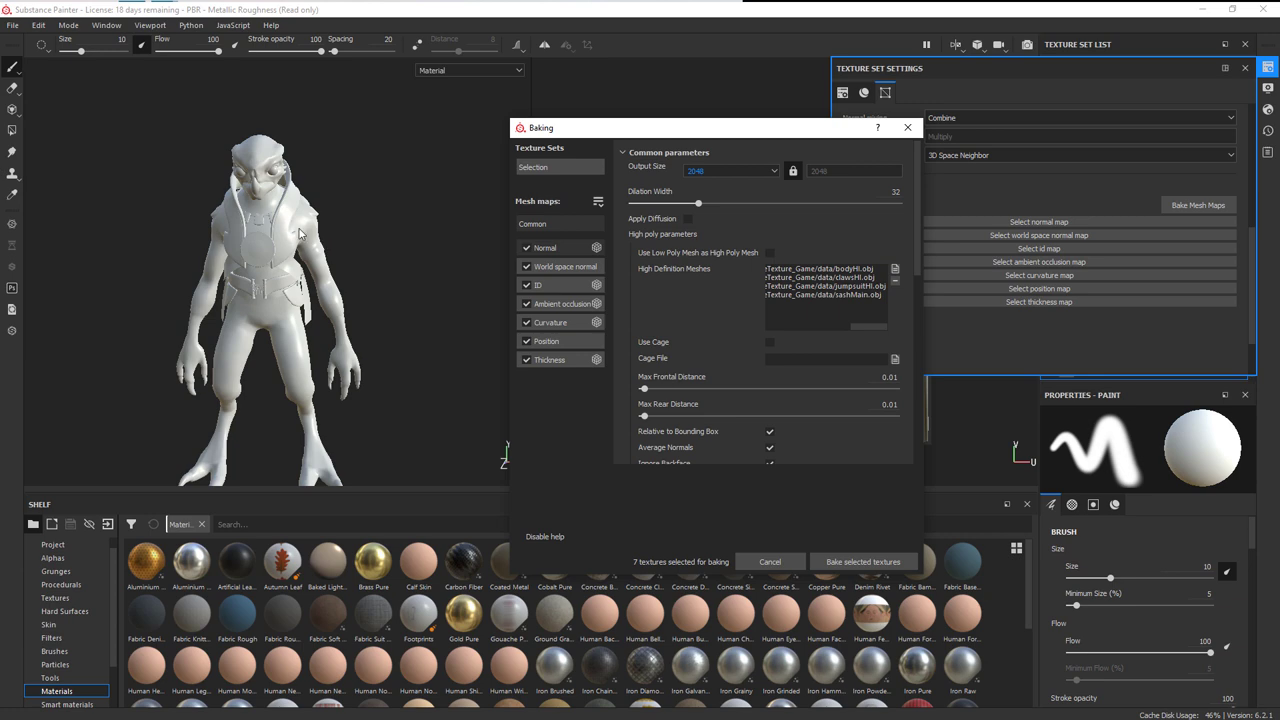
left_click(862, 561)
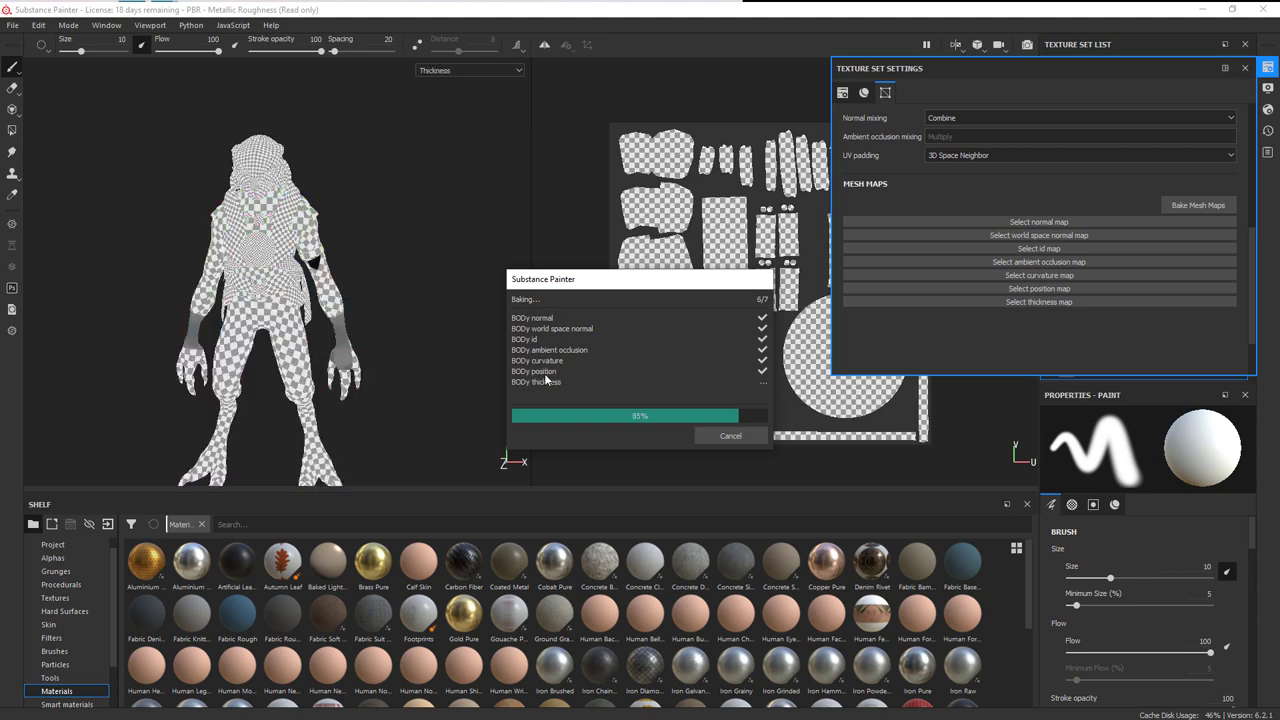
left_click(731, 435)
left_click_drag(391, 251, 321, 180, "alt")
scroll(452, 305, "up", 3)
middle_click_drag(321, 180, 321, 294, "alt")
left_click_drag(321, 294, 258, 155, "alt")
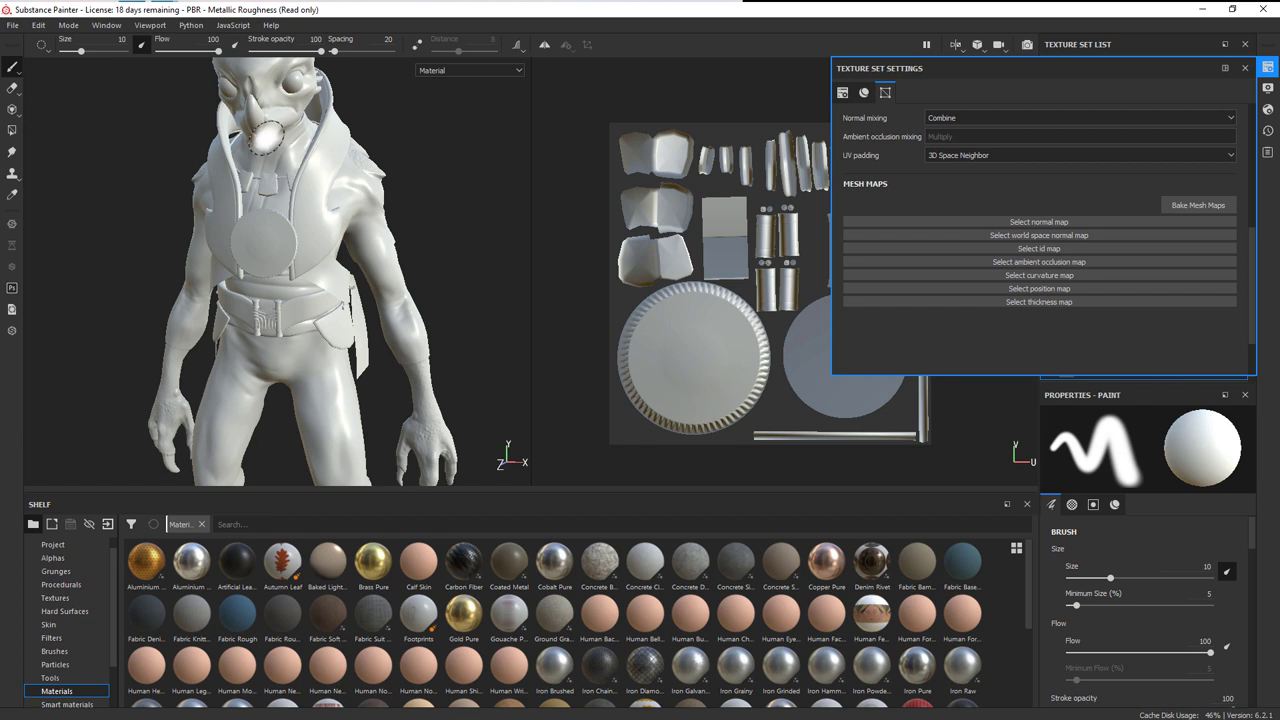
middle_click_drag(260, 440, 260, 240, "alt")
left_click_drag(260, 240, 340, 240, "alt")
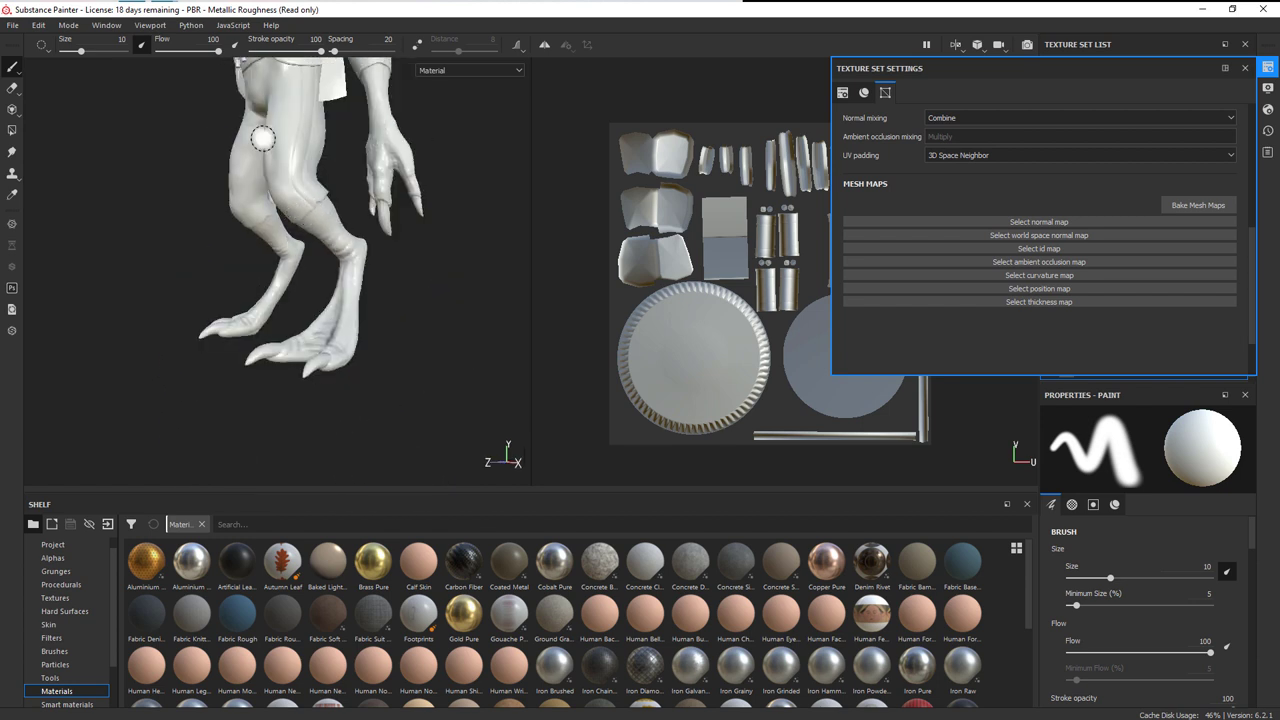
left_click_drag(369, 297, 429, 333, "alt")
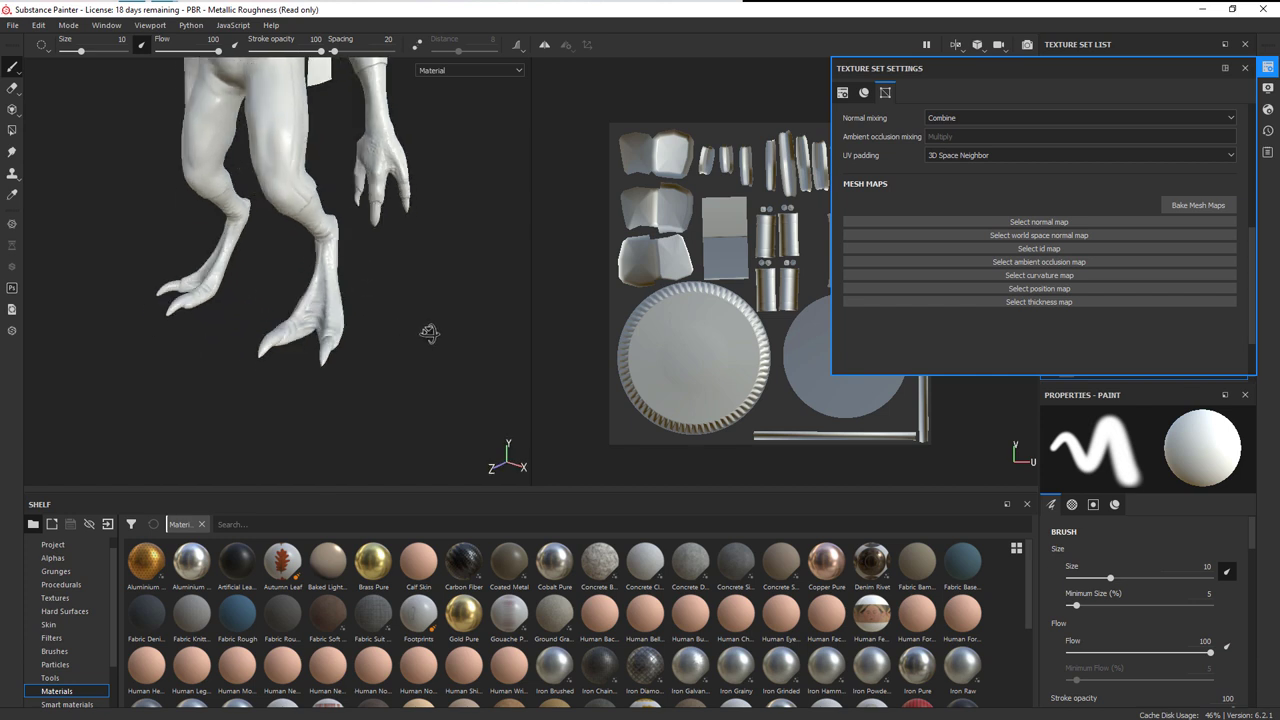
scroll(334, 263, "down", 5)
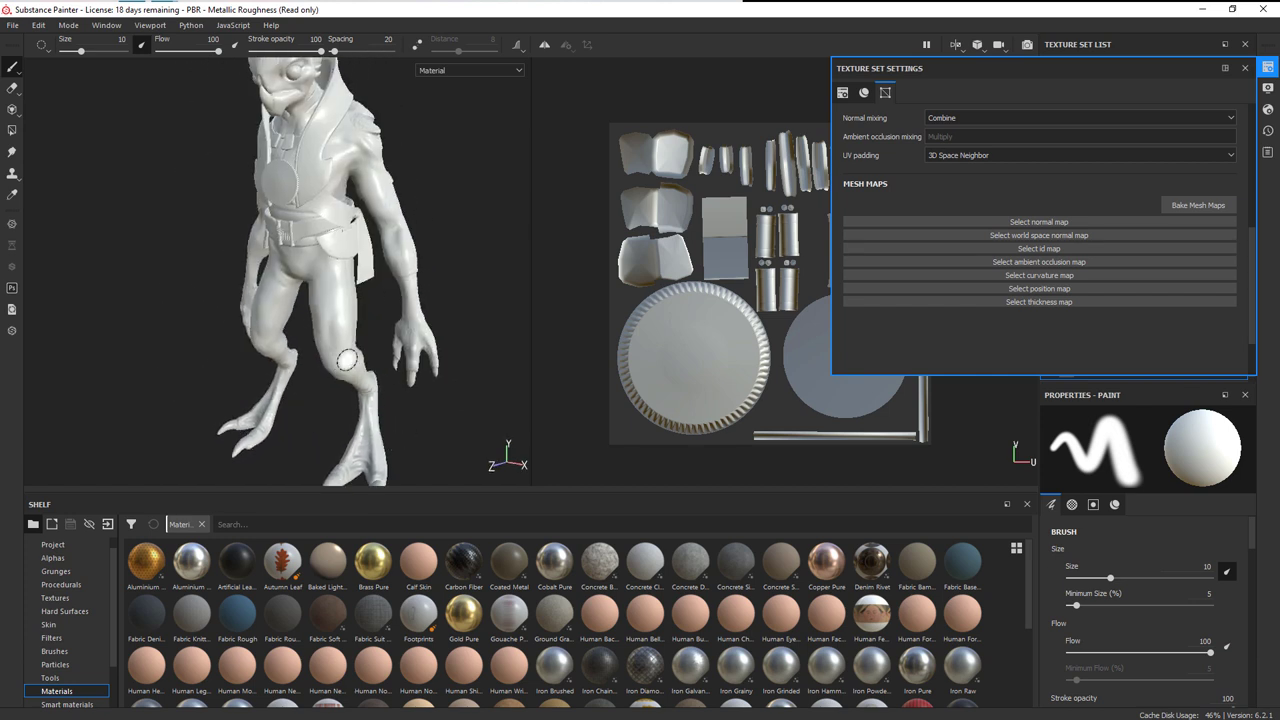
mouse_move(355, 254)
left_mouse_down("alt")
mouse_move(385, 285)
mouse_move(369, 298)
mouse_move(415, 271)
mouse_move(394, 292)
left_mouse_up("alt")
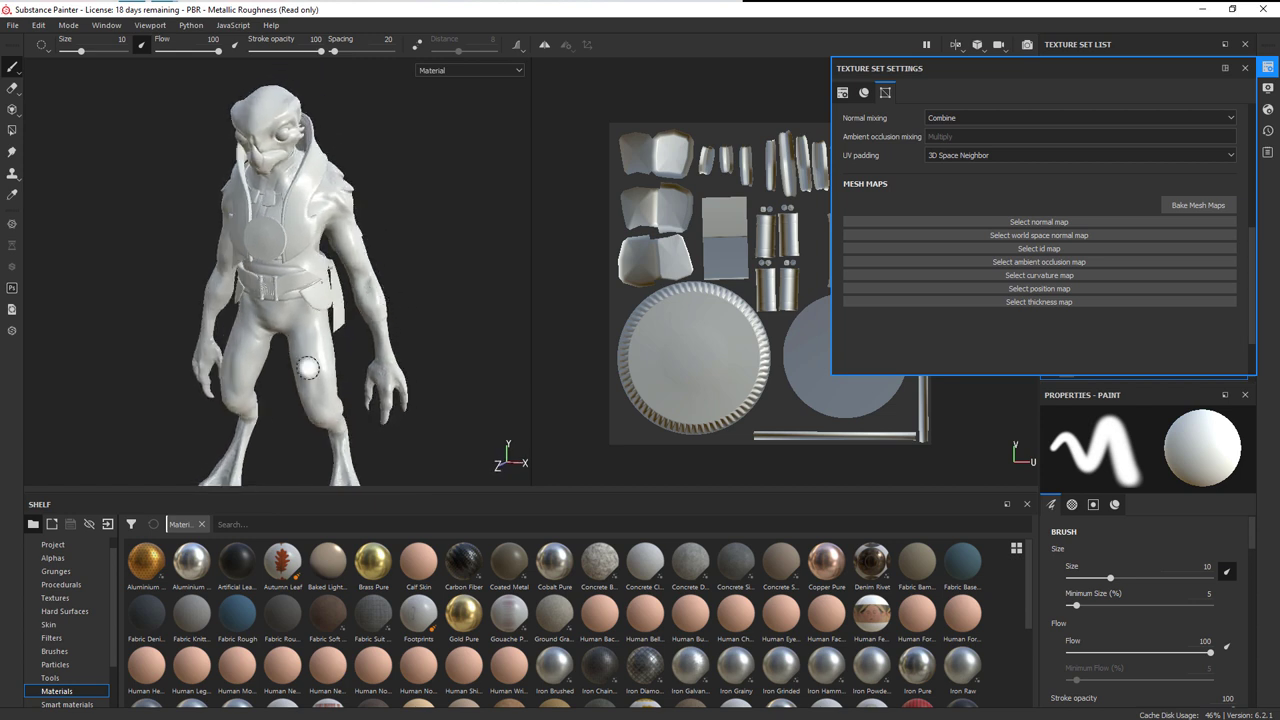
left_click(1245, 68)
- Select BODy, preview the Normal display channel, then return to Material display
left_click(1108, 93)
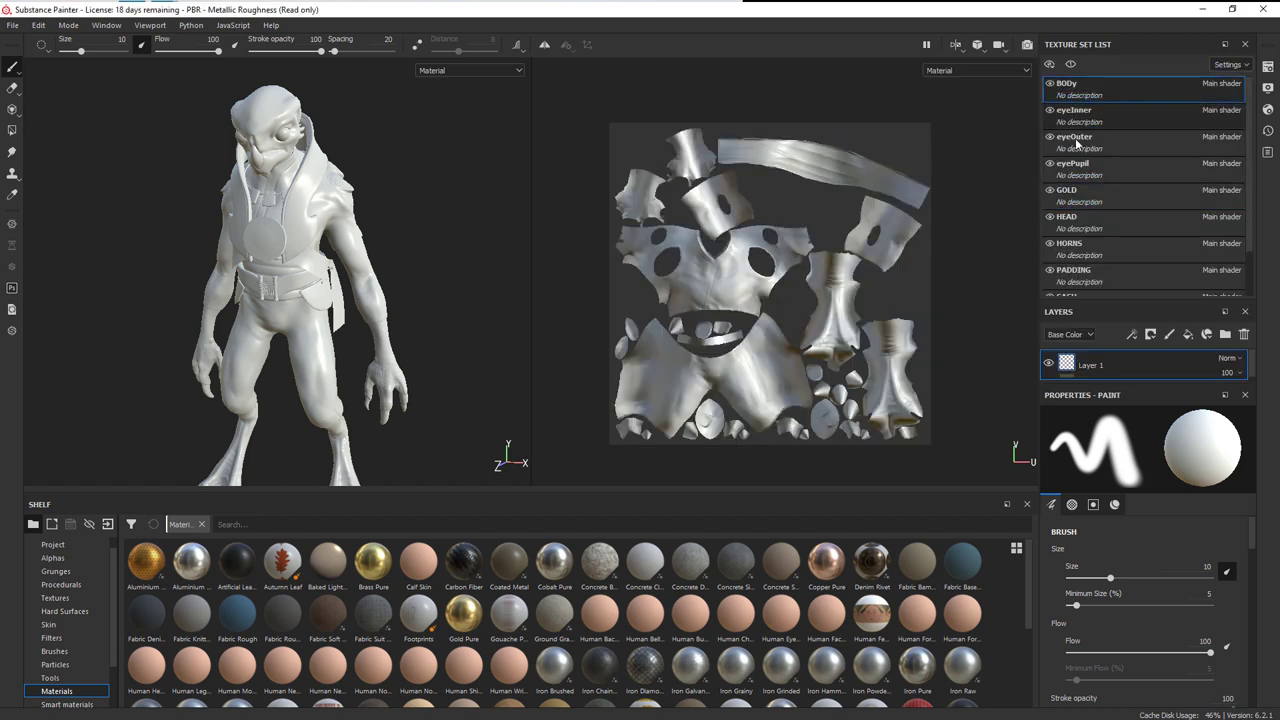
left_click(987, 71)
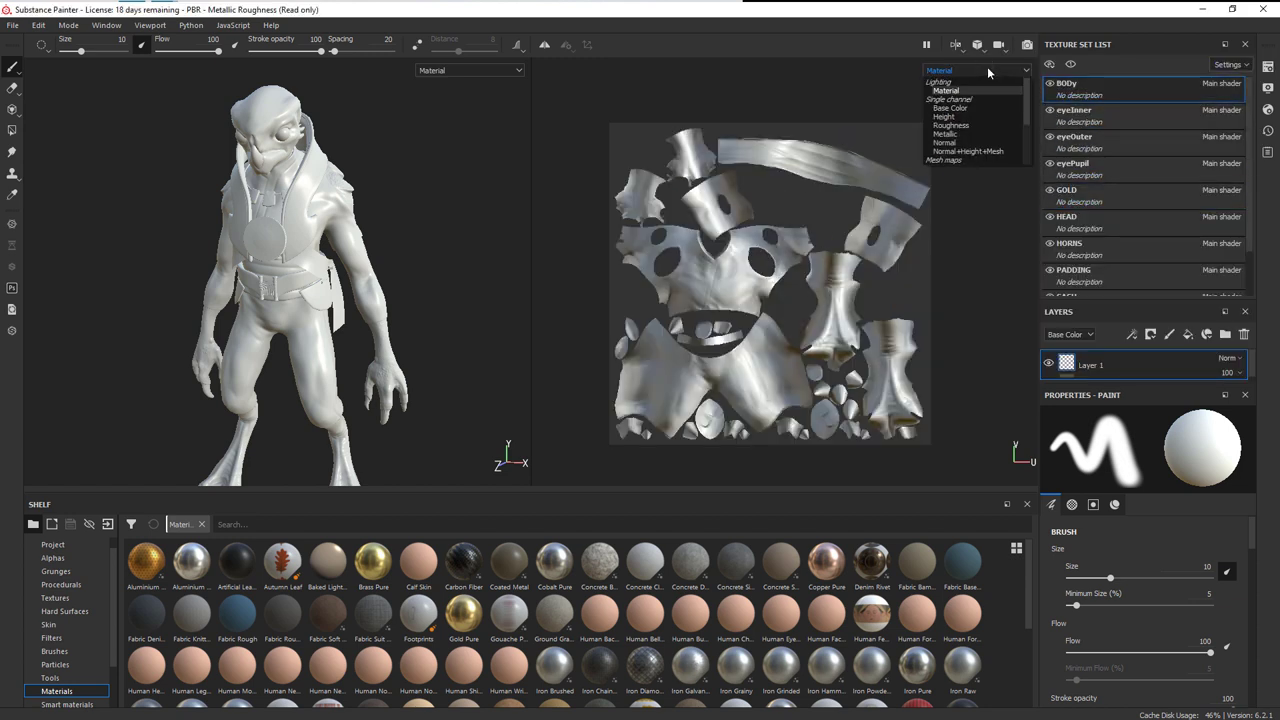
scroll(979, 106, "down", 3)
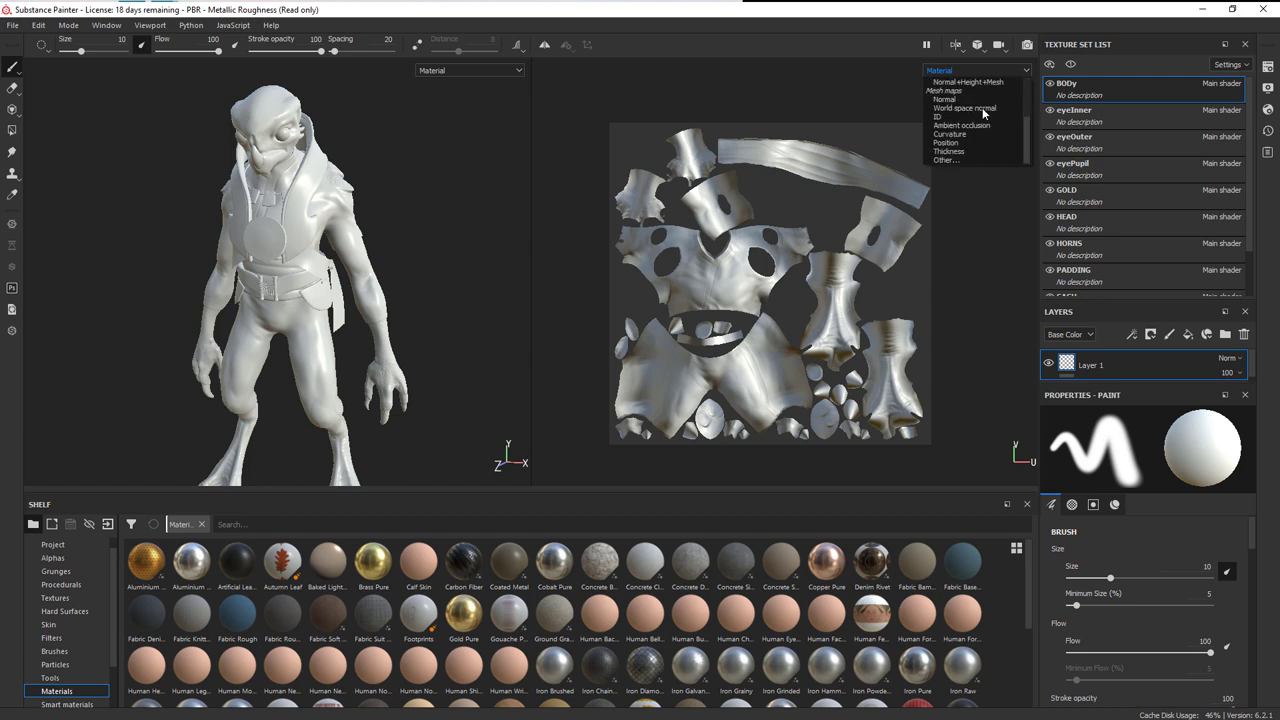
left_click(945, 99)
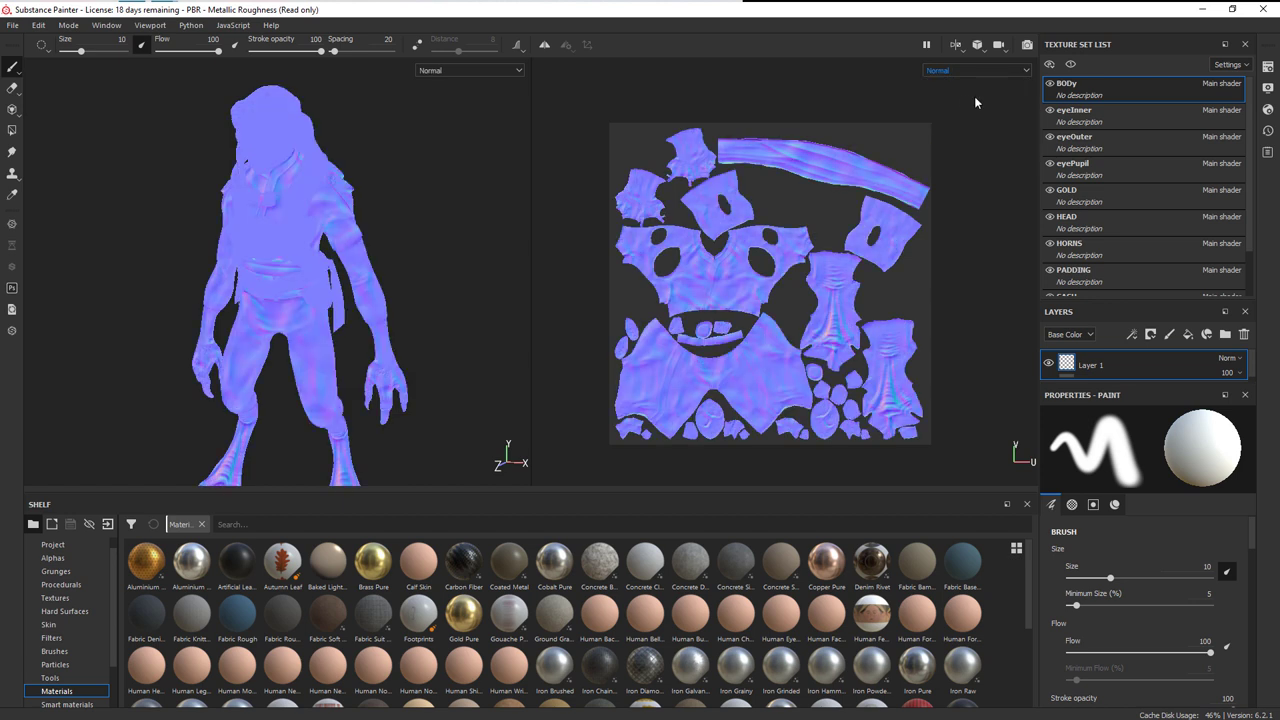
left_click(961, 69)
left_click(980, 72)
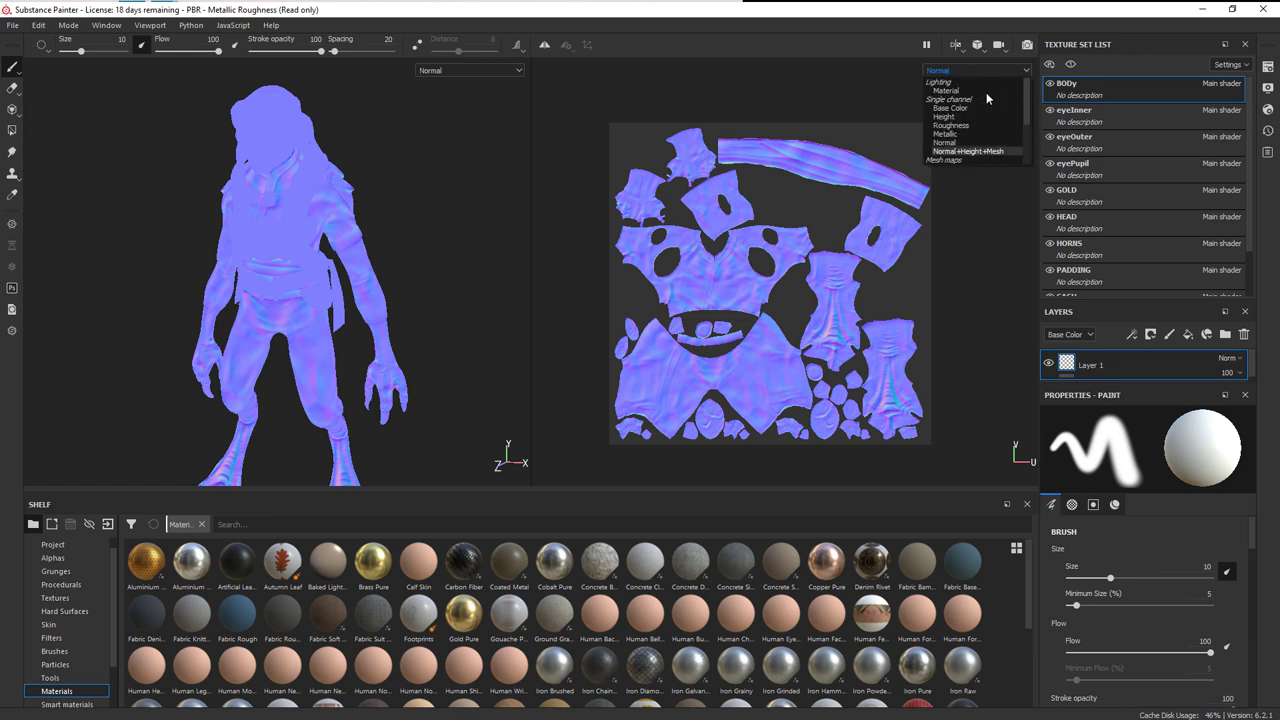
left_click(958, 92)
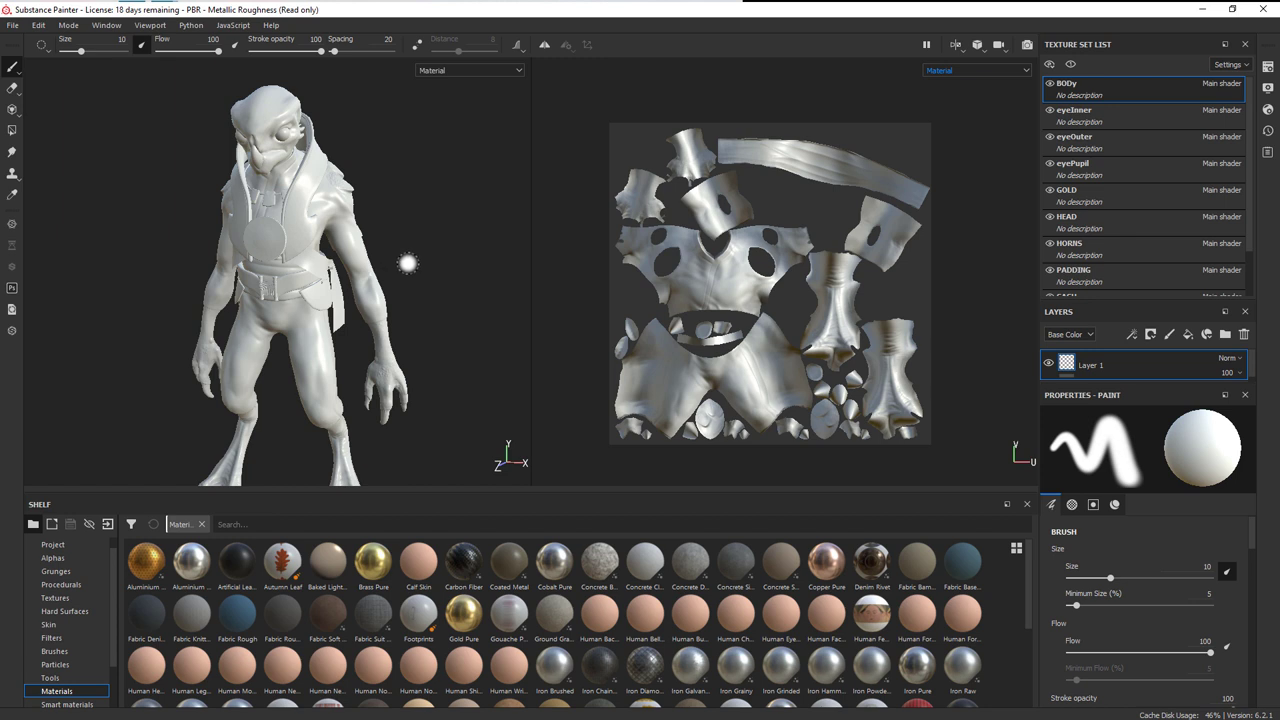
- Make WOOD the active texture set and show its texture set settings
mouse_move(408, 264)
left_mouse_down("alt")
mouse_move(415, 252)
mouse_move(412, 268)
mouse_move(392, 250)
mouse_move(409, 238)
left_mouse_up("alt")
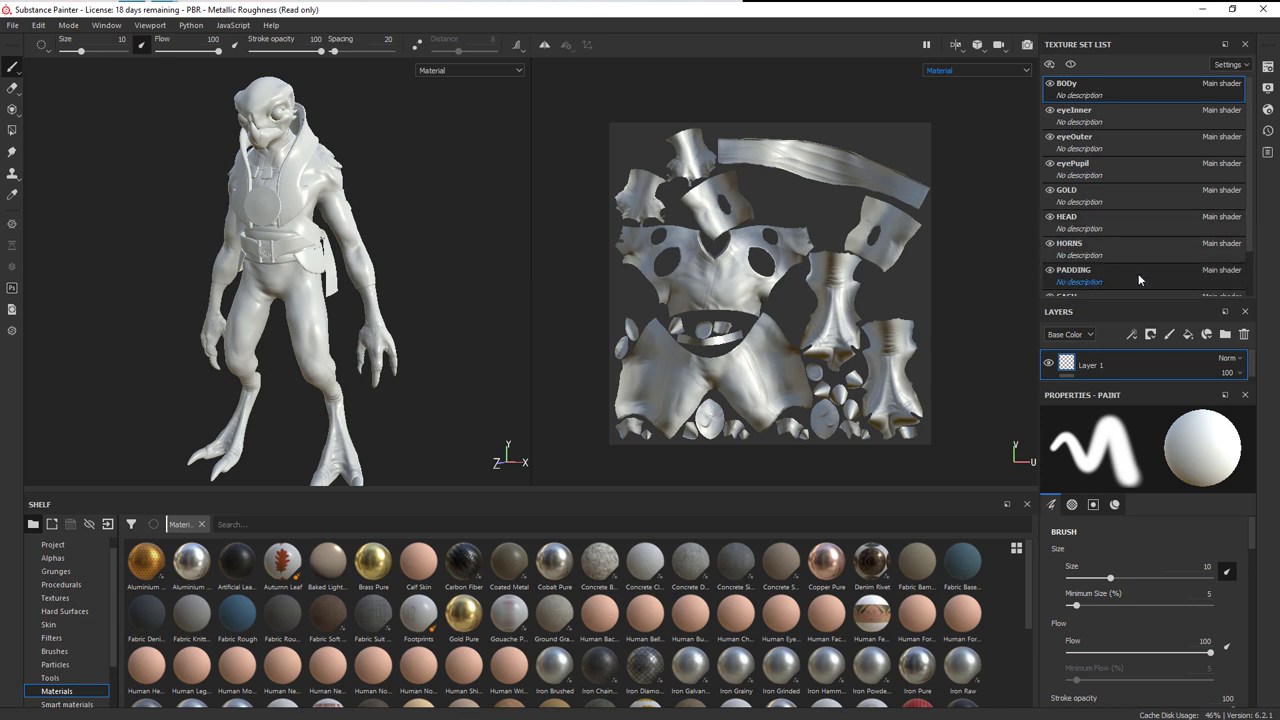
scroll(1138, 272, "down", 2)
left_click(1110, 275)
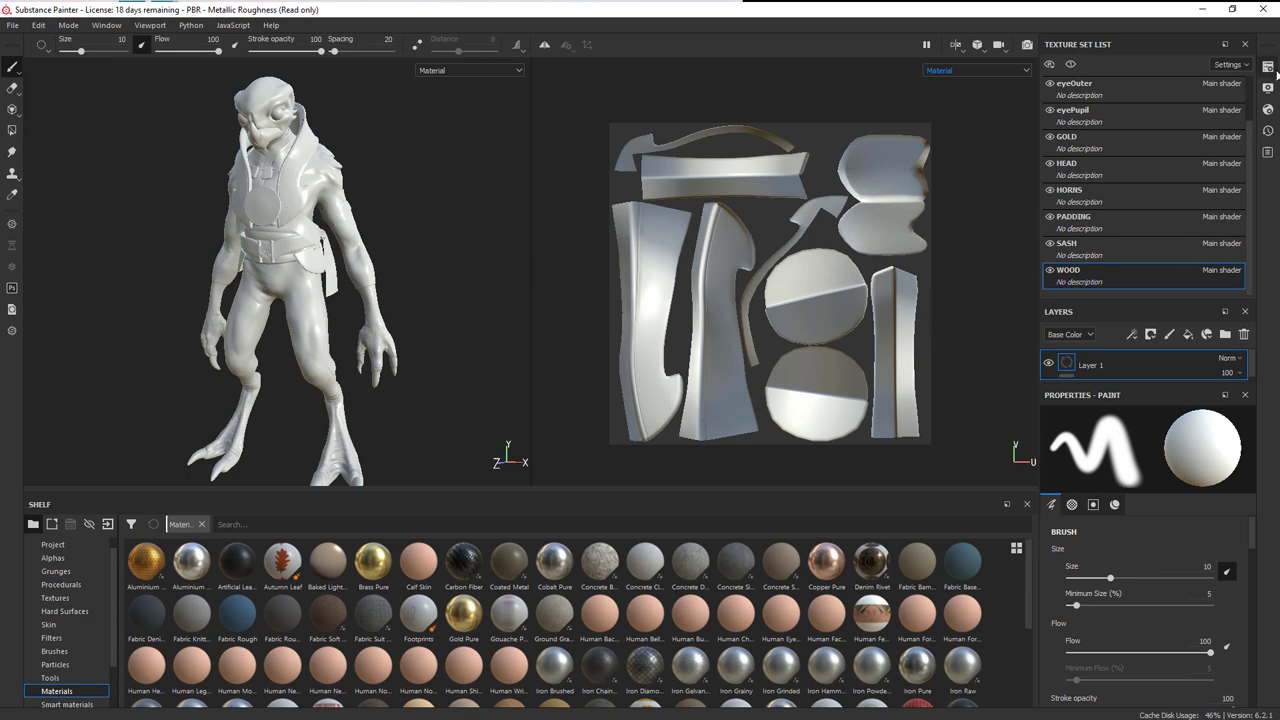
left_click(1268, 67)
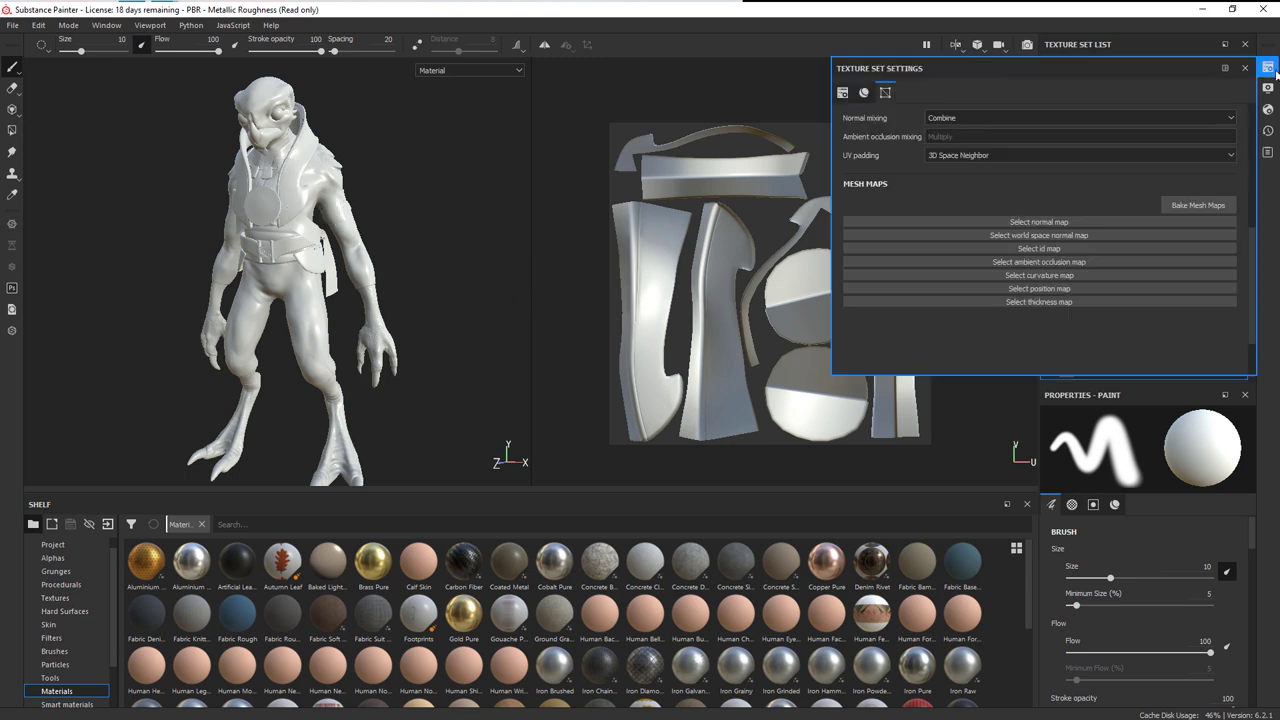
- Restrict the bake to WOOD with backHI, beltWoodHI, cowlHI and hipWoodHI.obj as high-poly meshes
left_click(1190, 205)
left_click(488, 186)
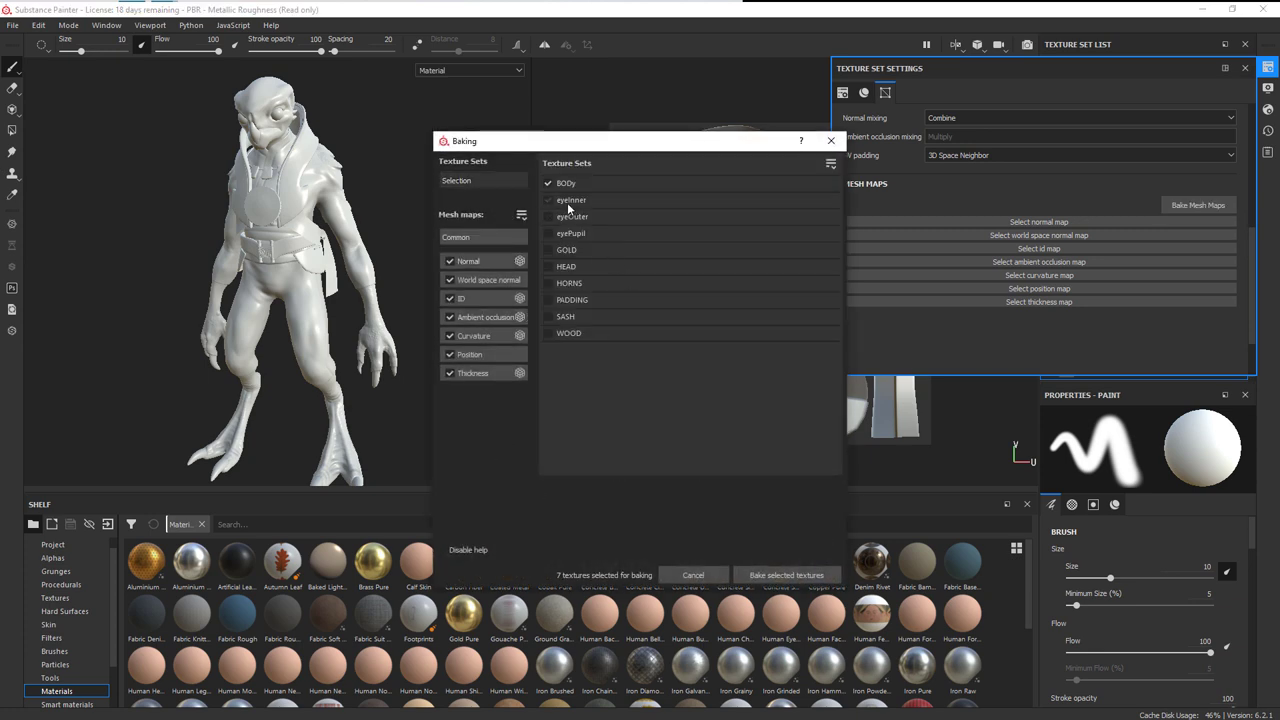
left_click(548, 183)
left_click(549, 333)
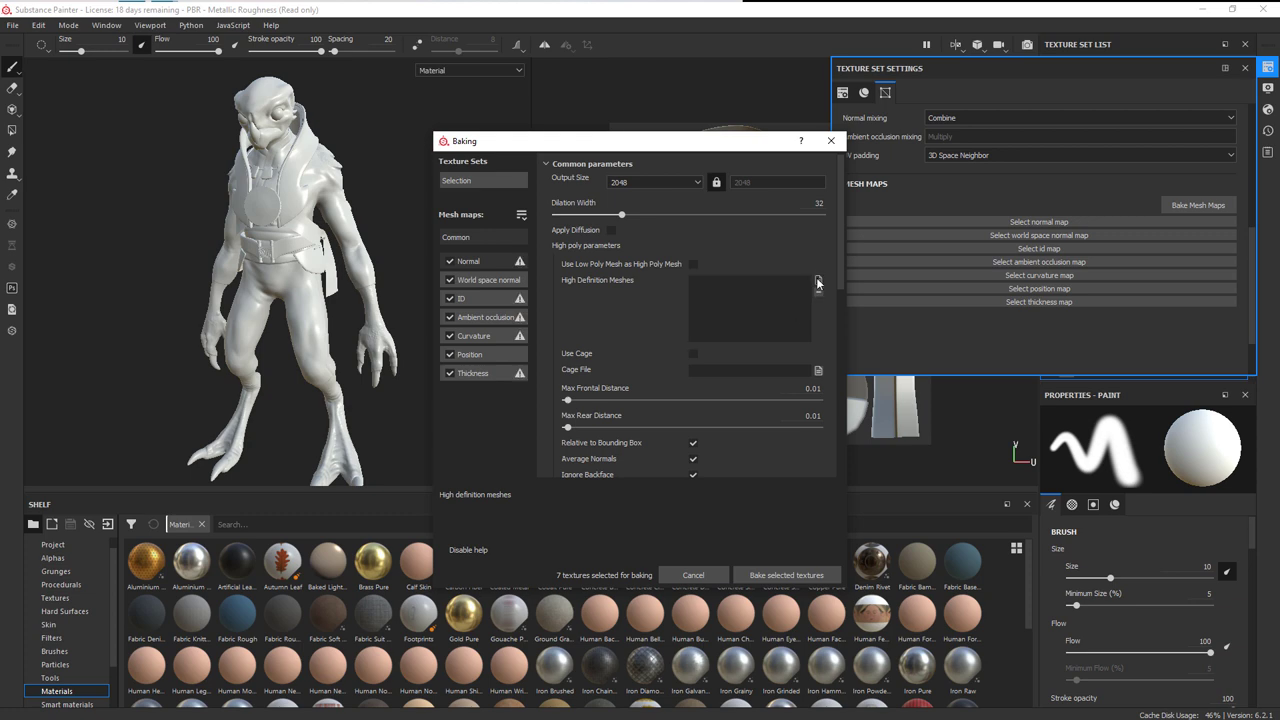
left_click(818, 282)
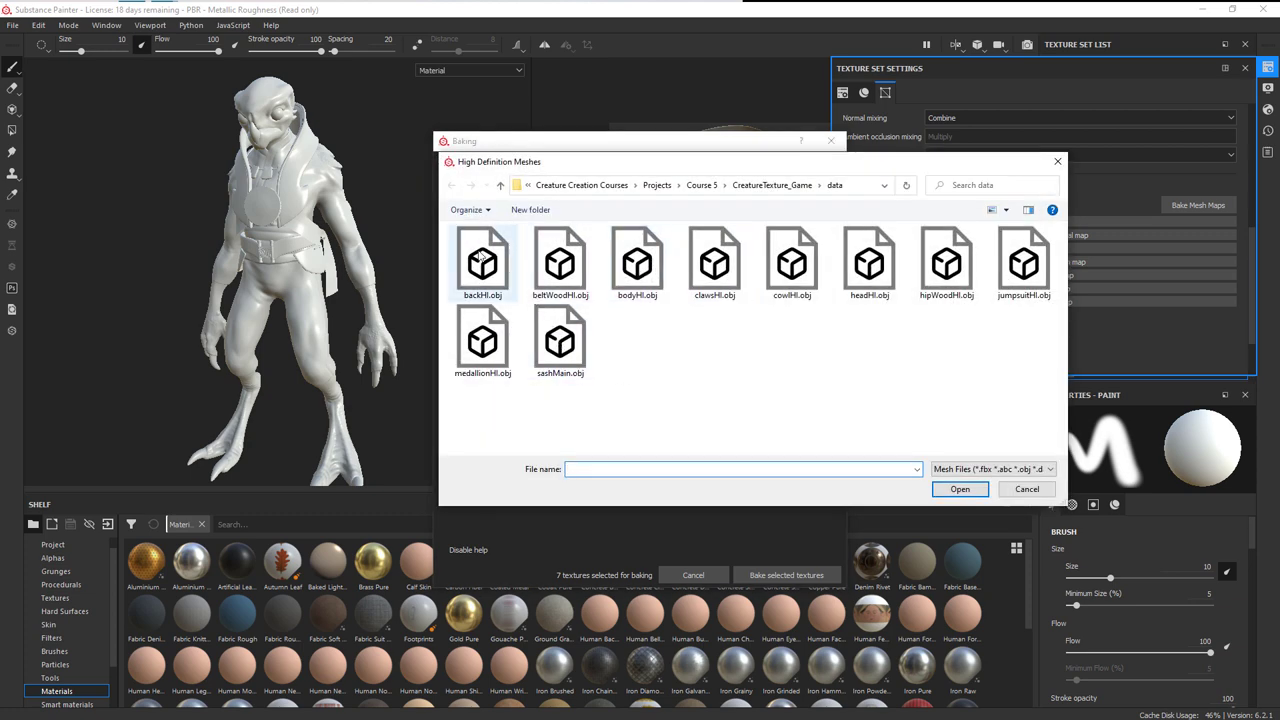
left_click(482, 280)
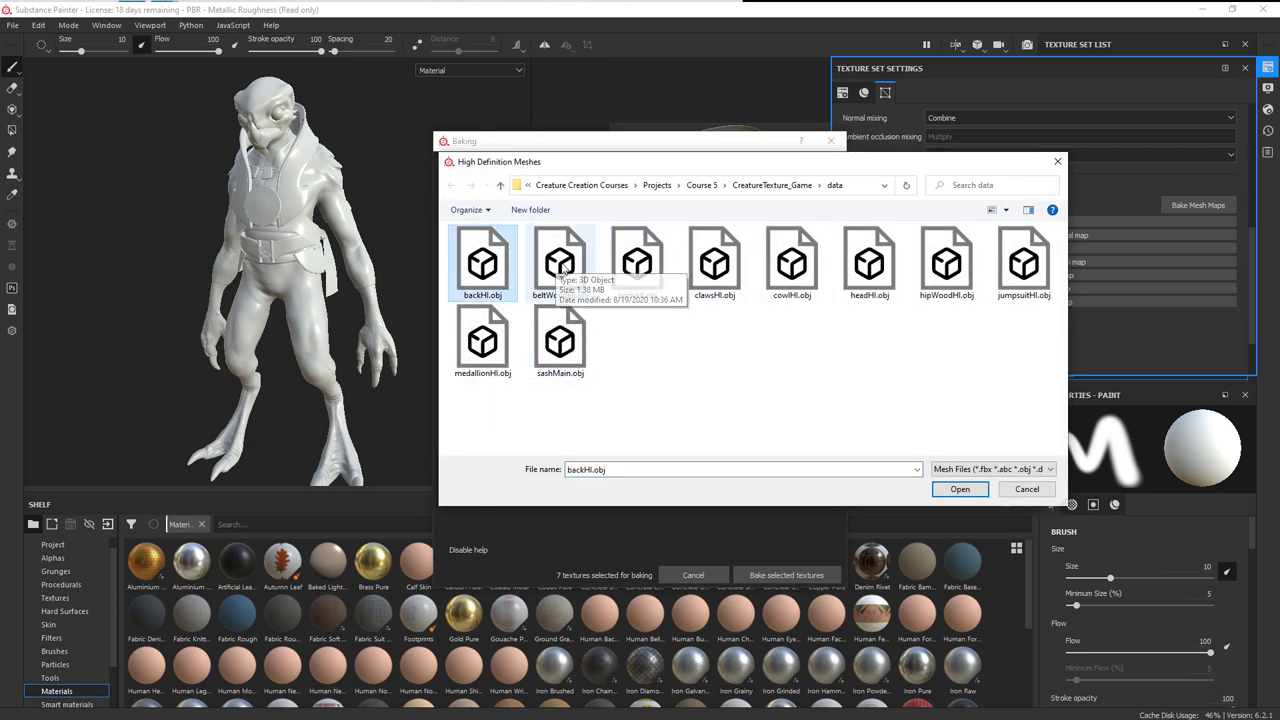
left_click(587, 289, "ctrl")
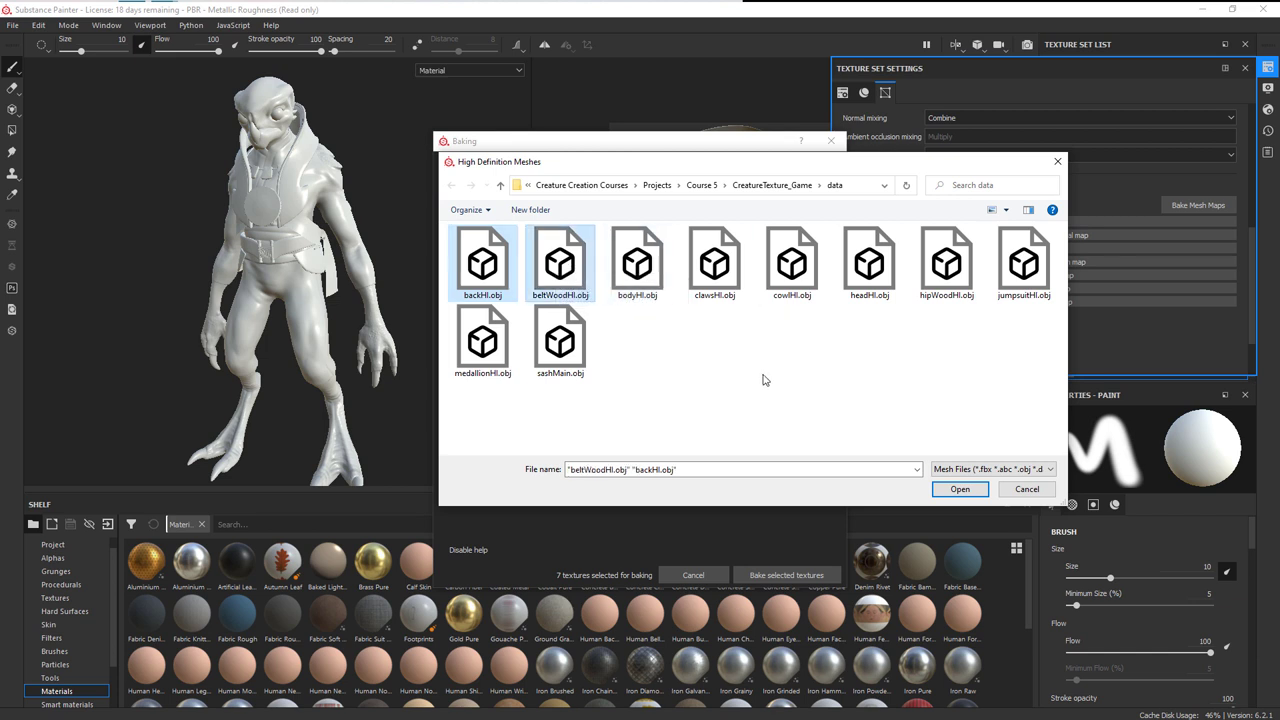
left_click(800, 275, "ctrl")
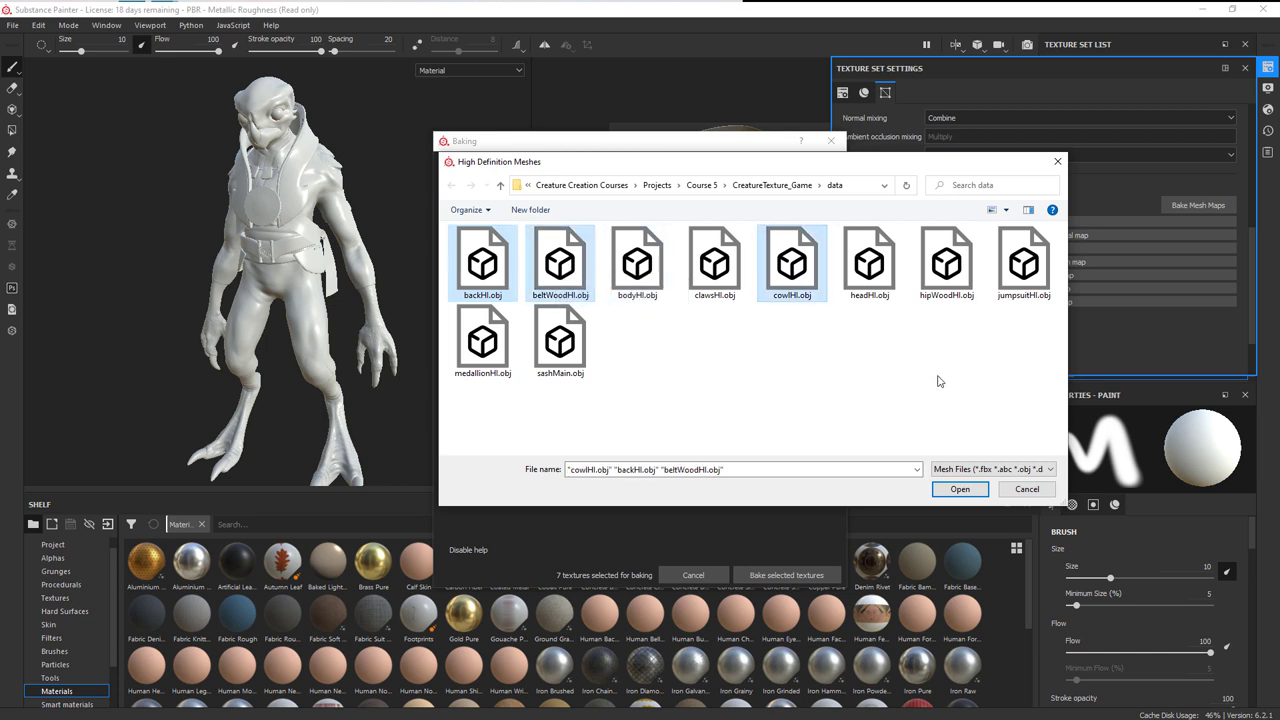
left_click(949, 284, "ctrl")
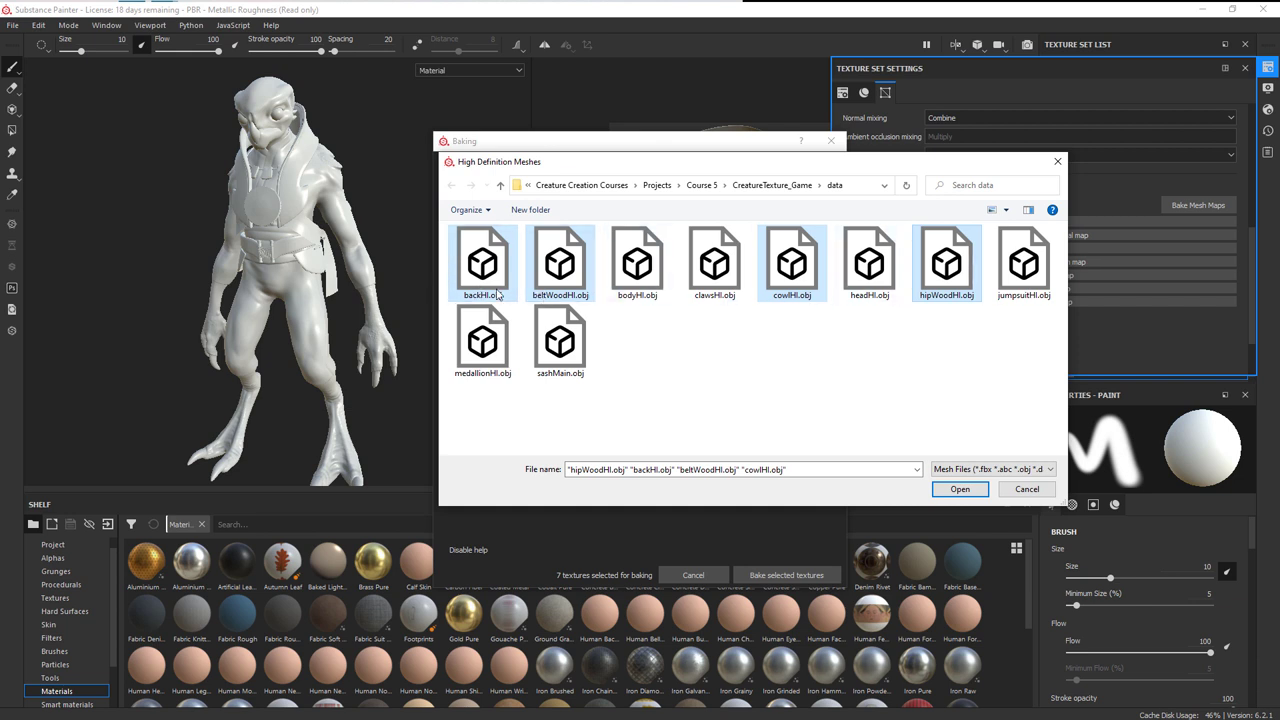
left_click(958, 490)
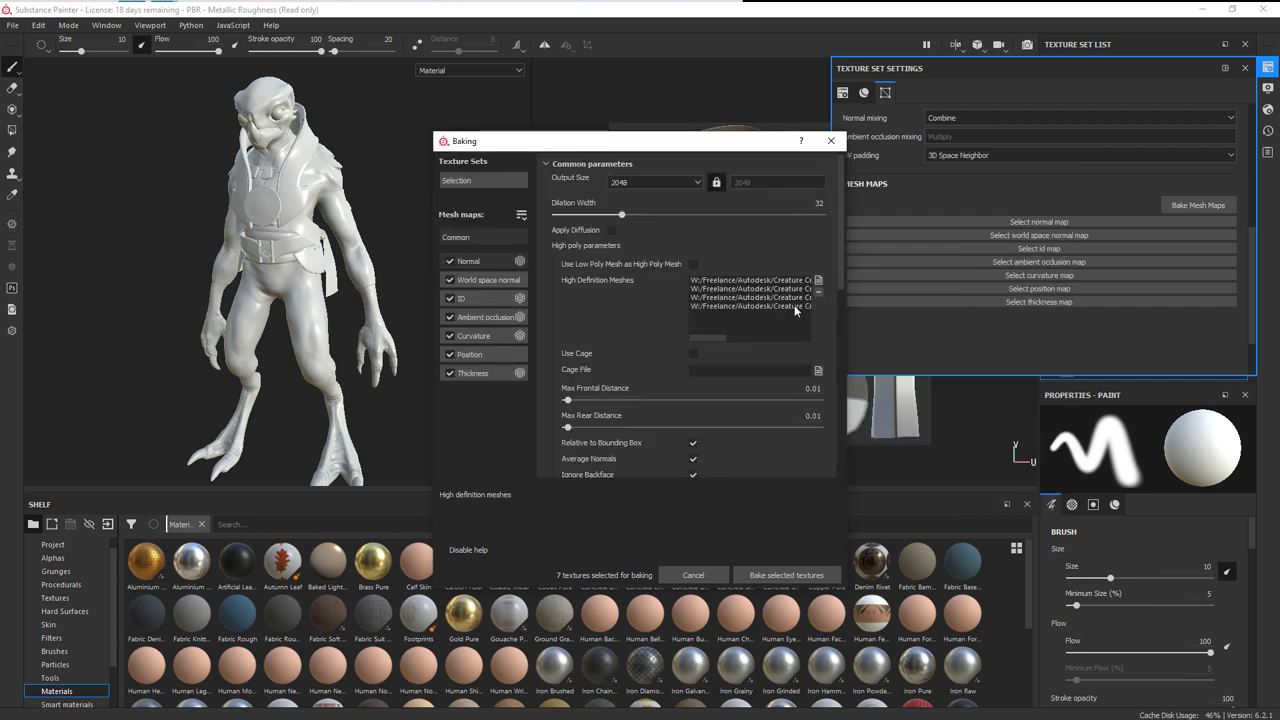
- Bake the WOOD mesh maps and orbit the character to check the result
left_click(789, 577)
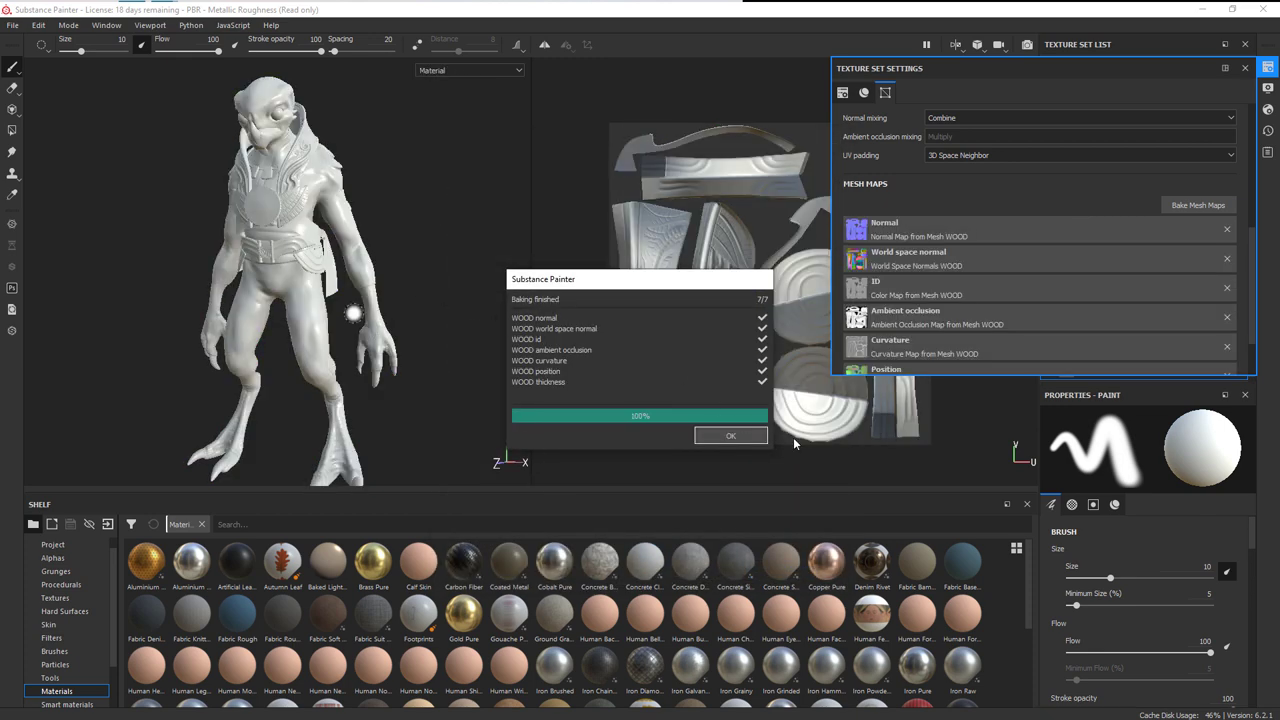
left_click(731, 436)
left_click_drag(514, 268, 295, 188, "alt")
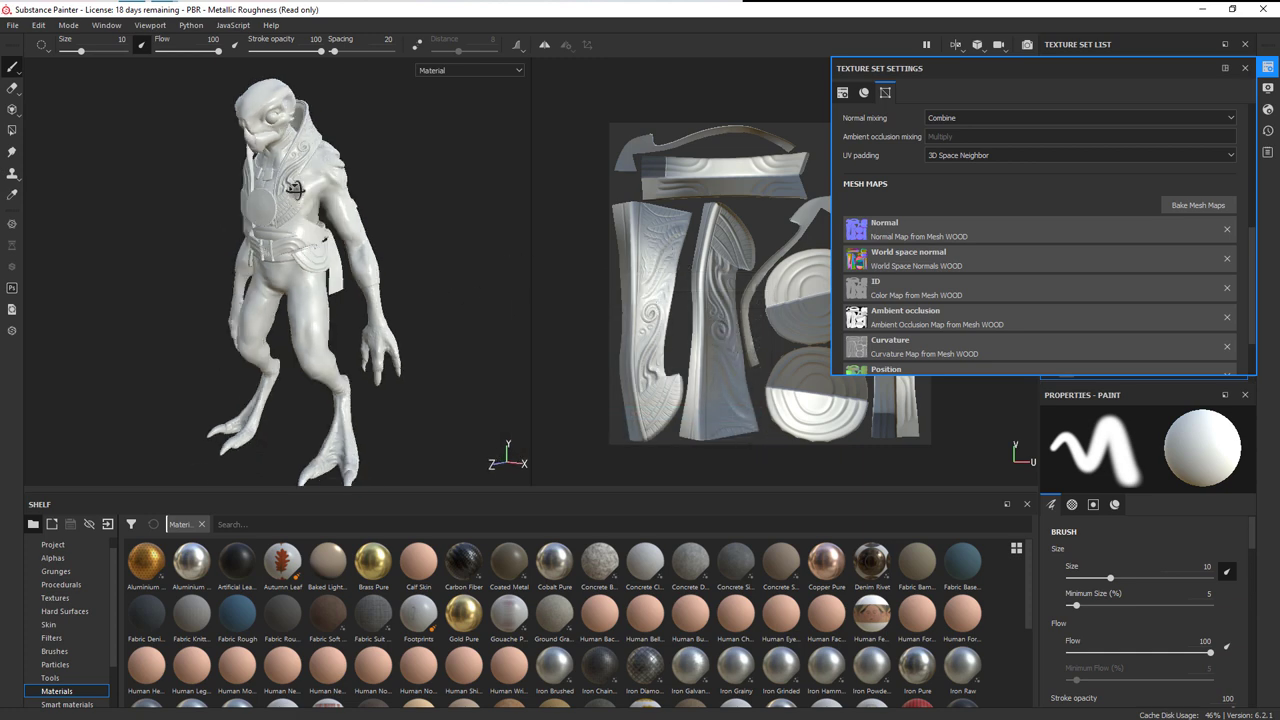
scroll(457, 228, "up", 6)
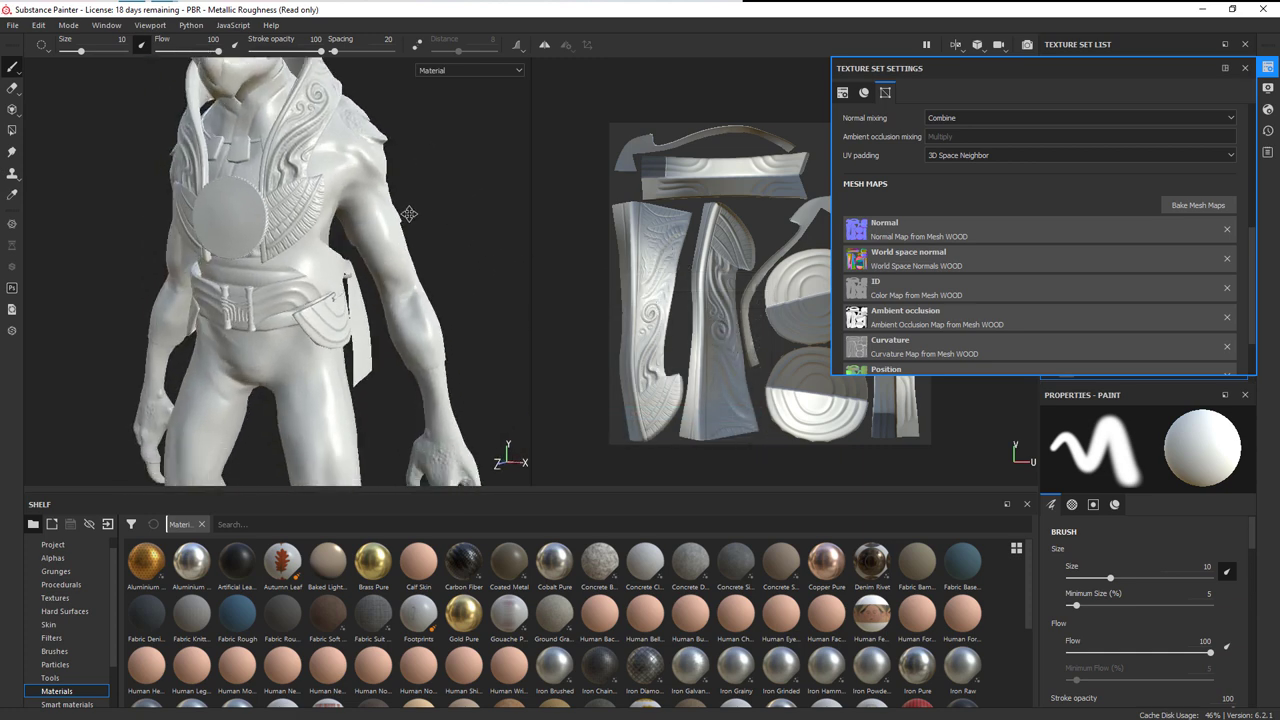
scroll(409, 214, "down", 3)
left_click_drag(285, 275, 440, 256, "alt")
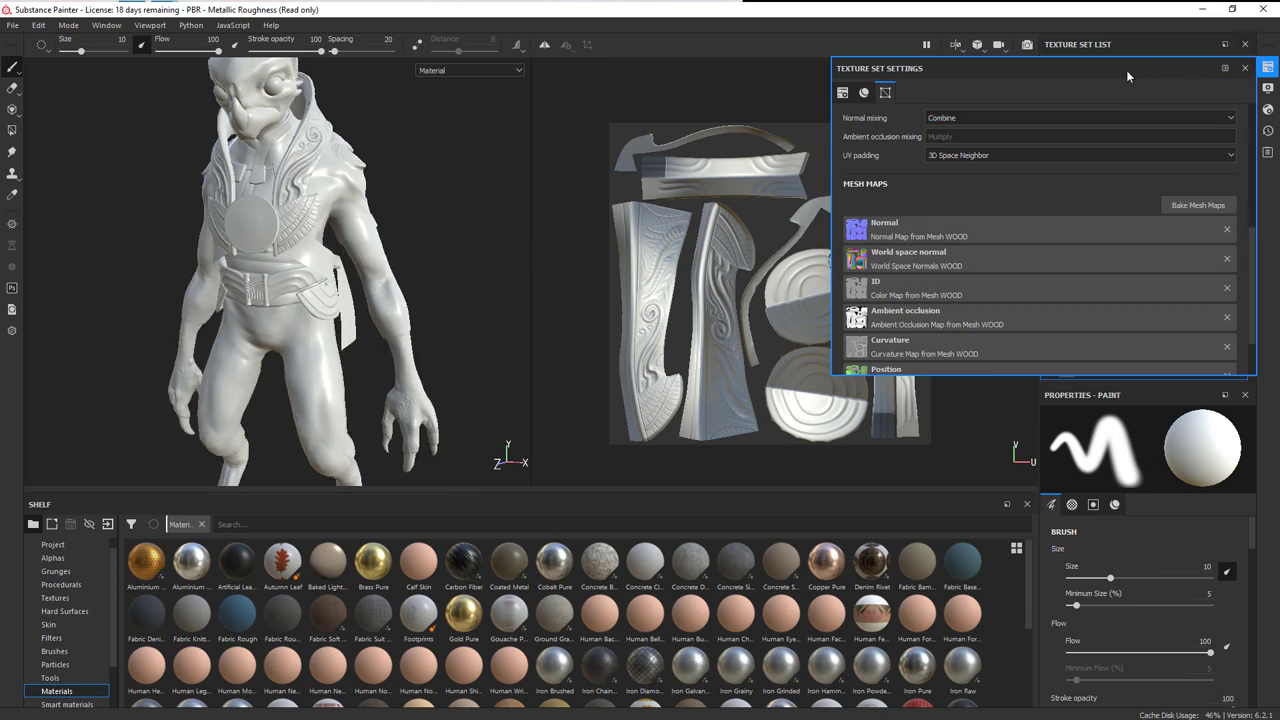
- Switch the bake from WOOD to GOLD only, using medallionHI.obj as the high-poly mesh
left_click(1198, 205)
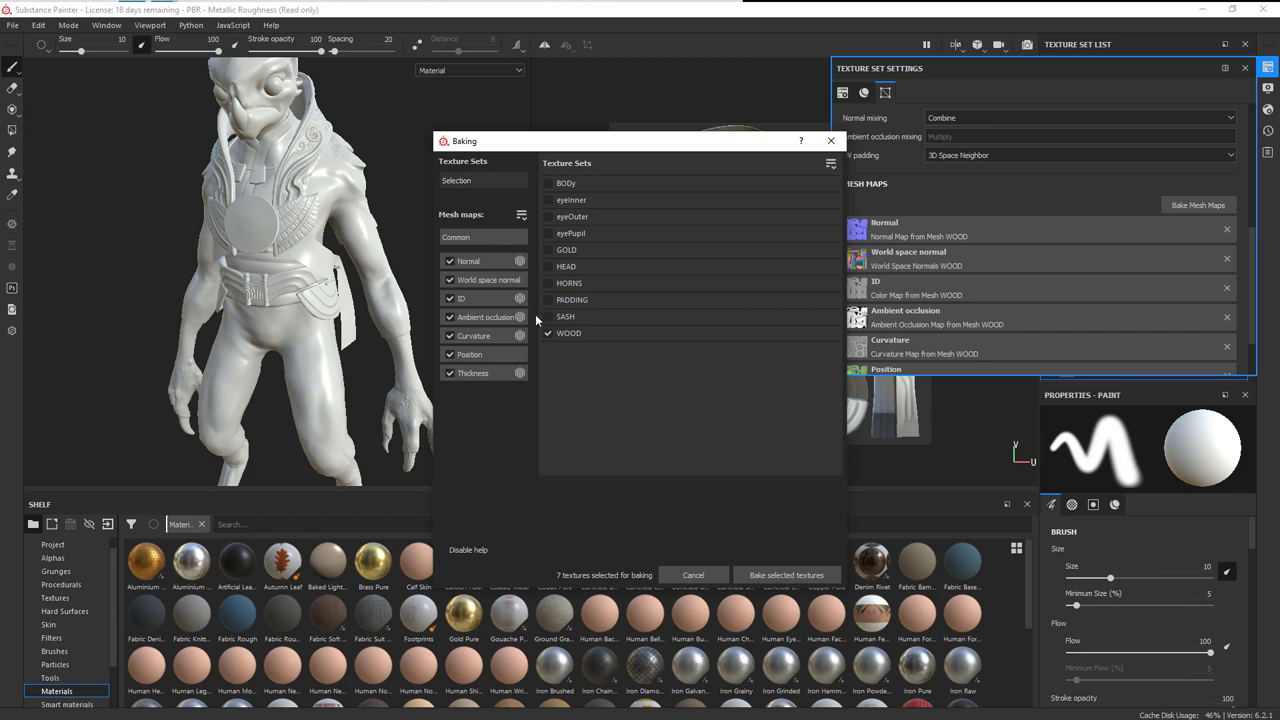
left_click(548, 334)
left_click(548, 250)
left_click(481, 237)
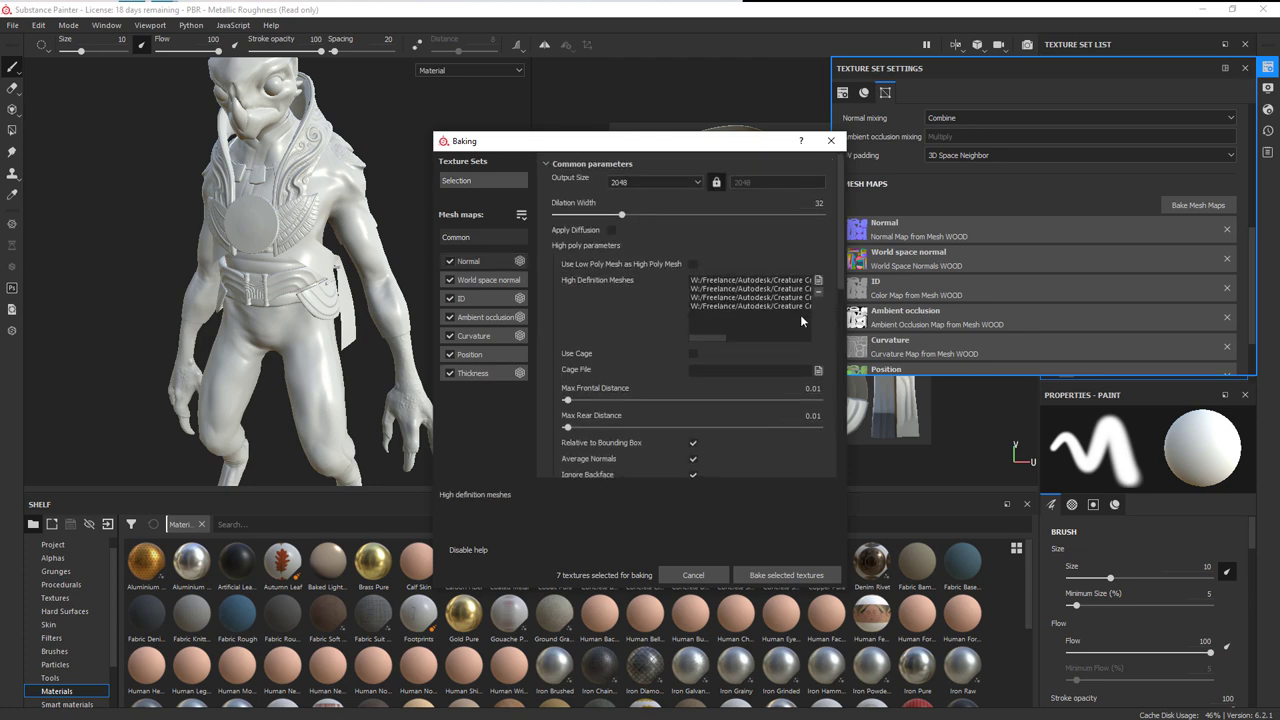
left_click(818, 281)
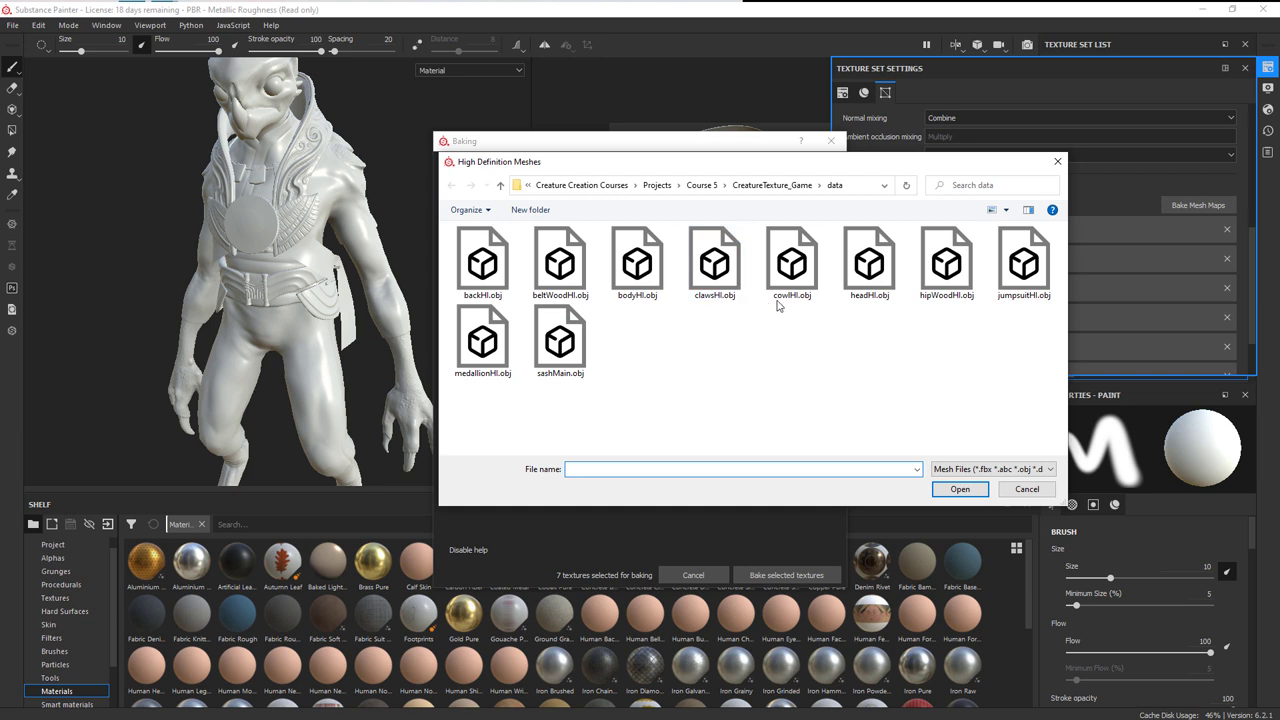
left_click(482, 342)
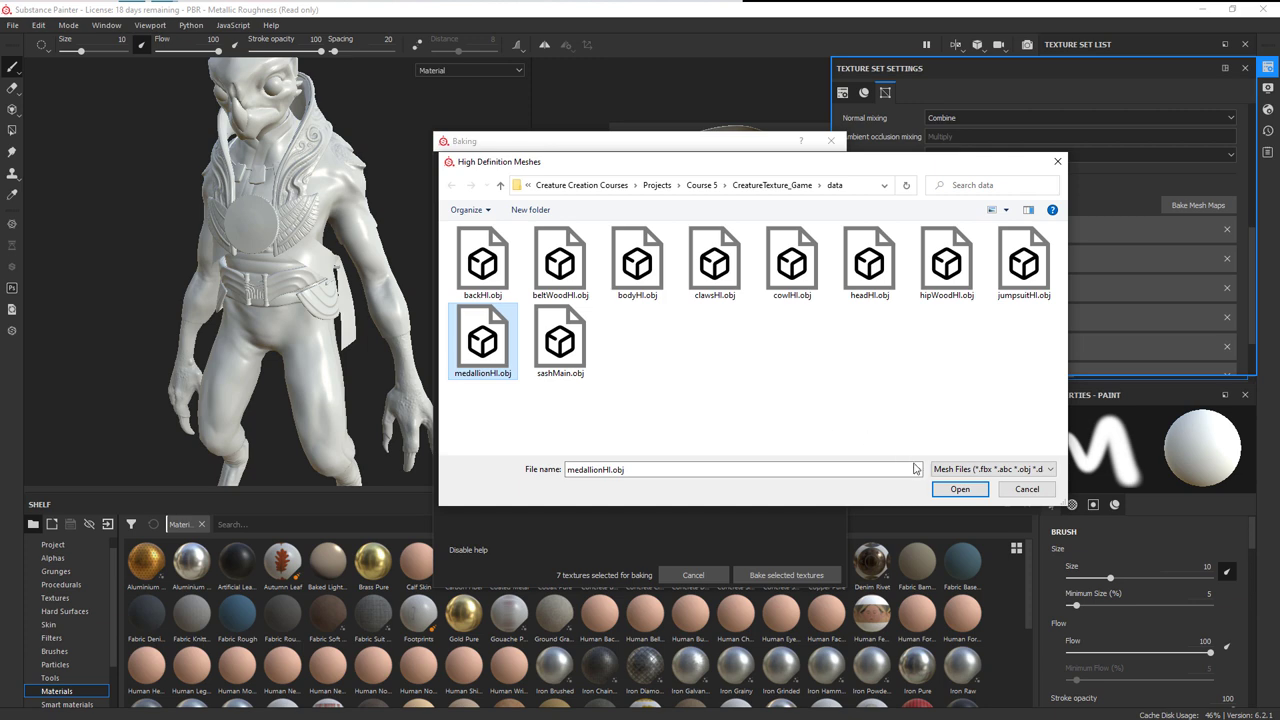
left_click(960, 489)
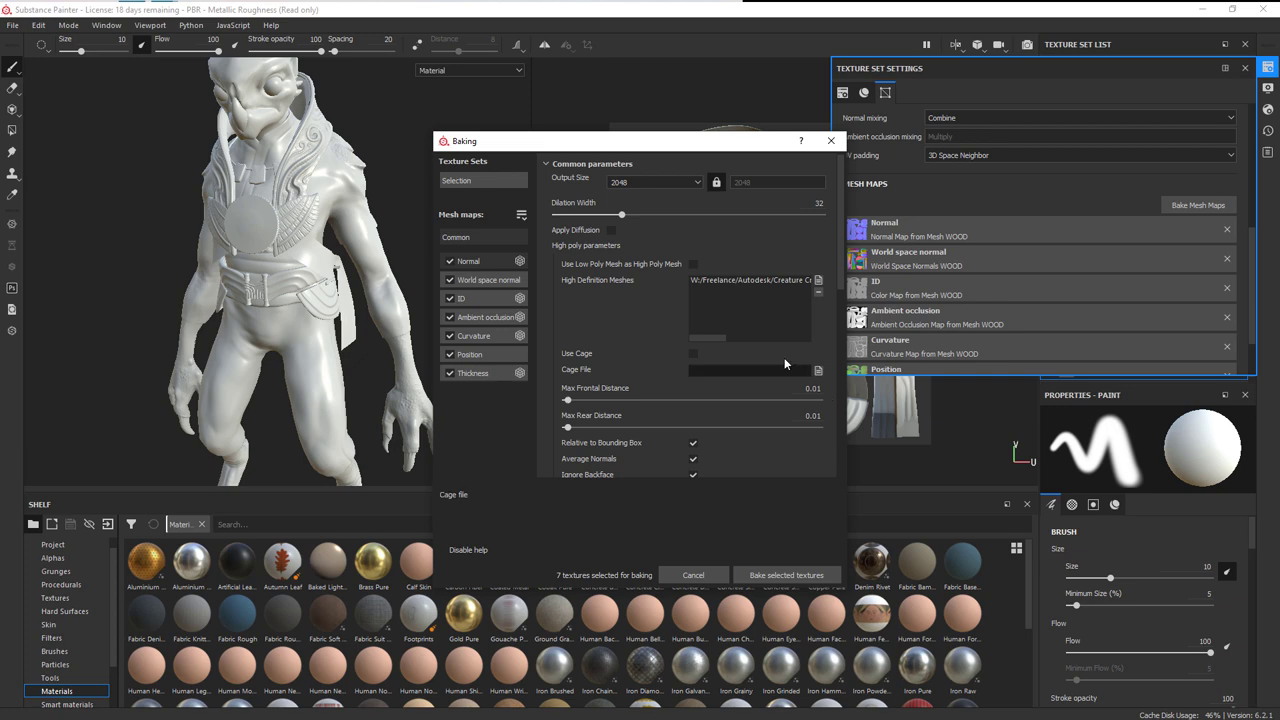
- Bake the GOLD mesh maps, inspect the model, and reopen the baking settings
left_click(797, 577)
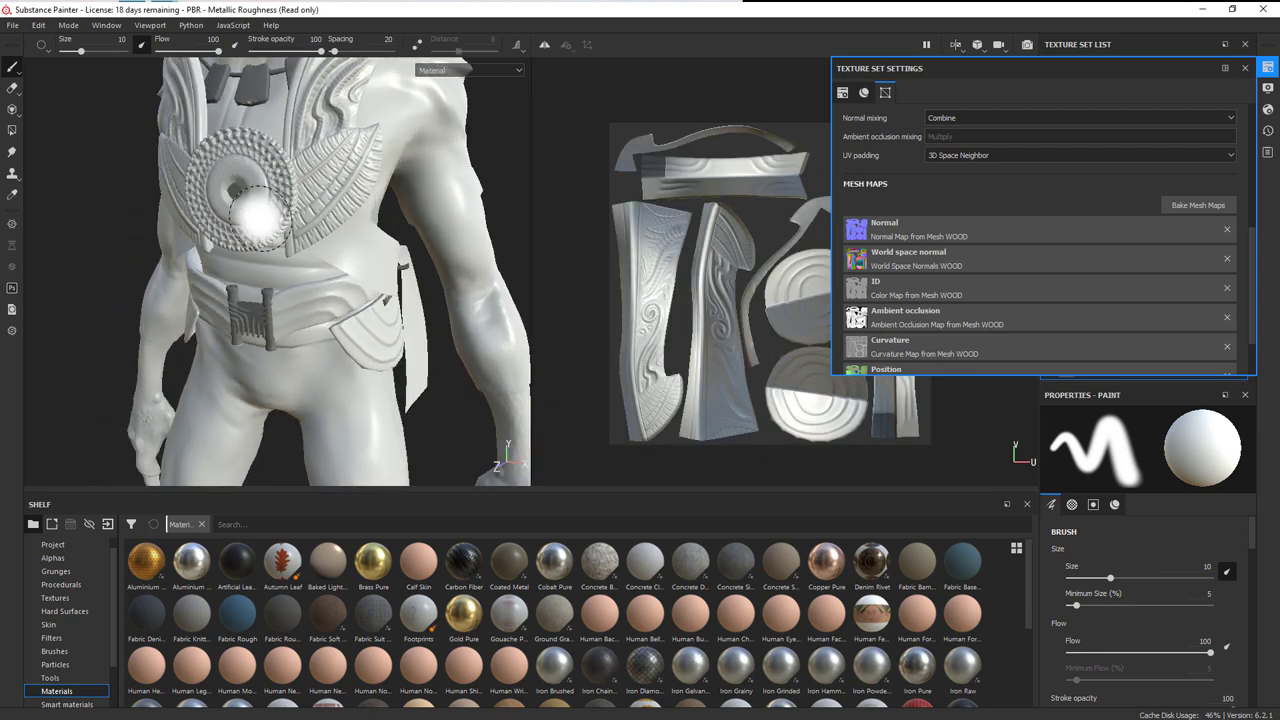
scroll(258, 210, "up", 5)
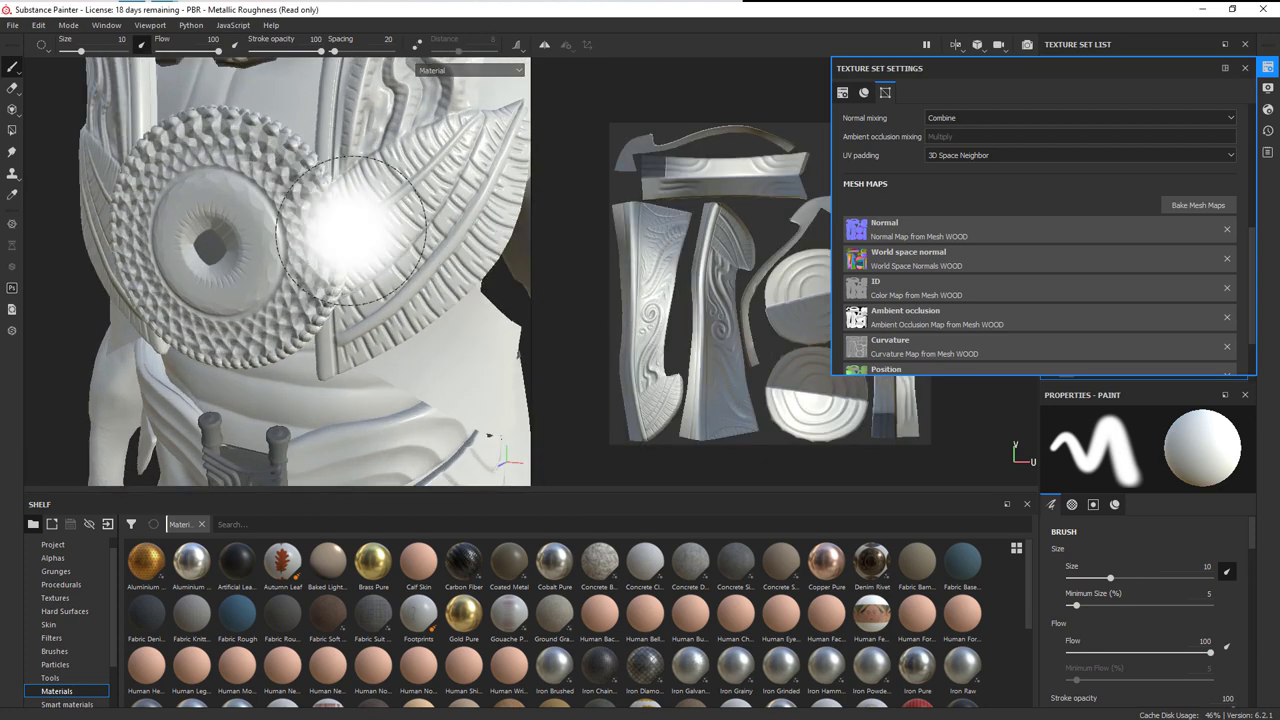
scroll(414, 257, "down", 5)
left_click_drag(414, 257, 385, 268, "alt")
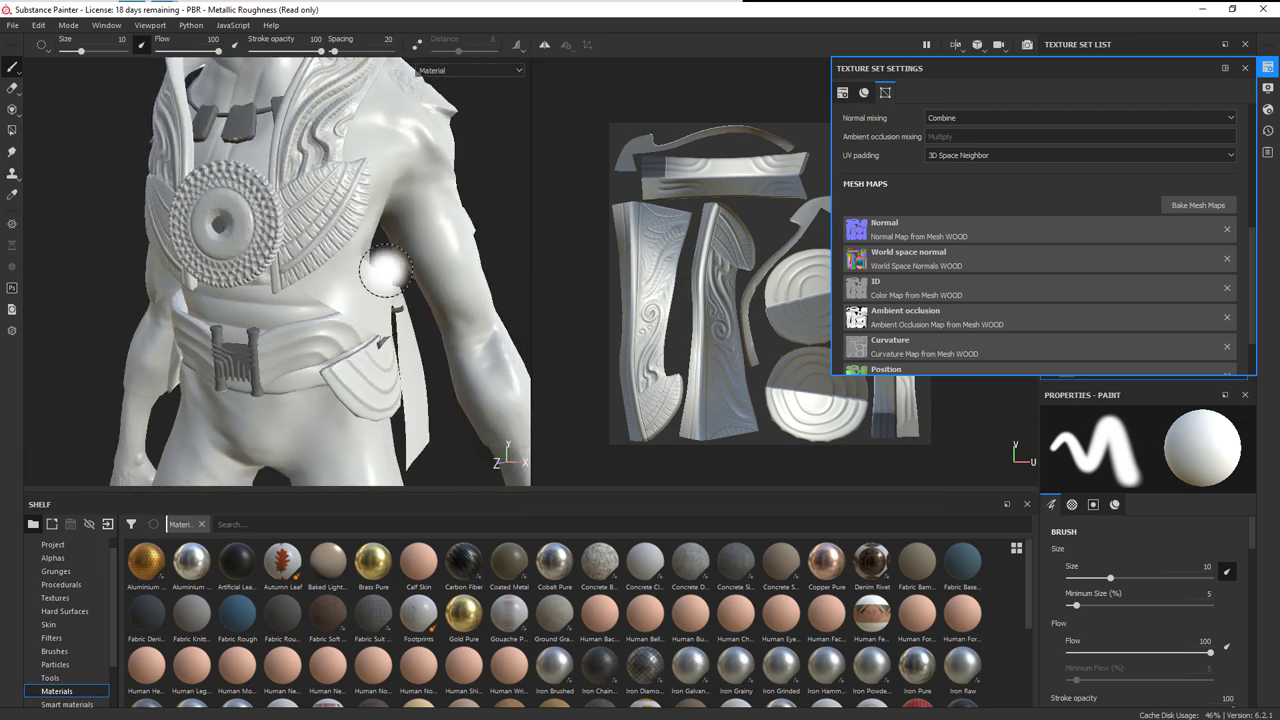
left_click(1198, 205)
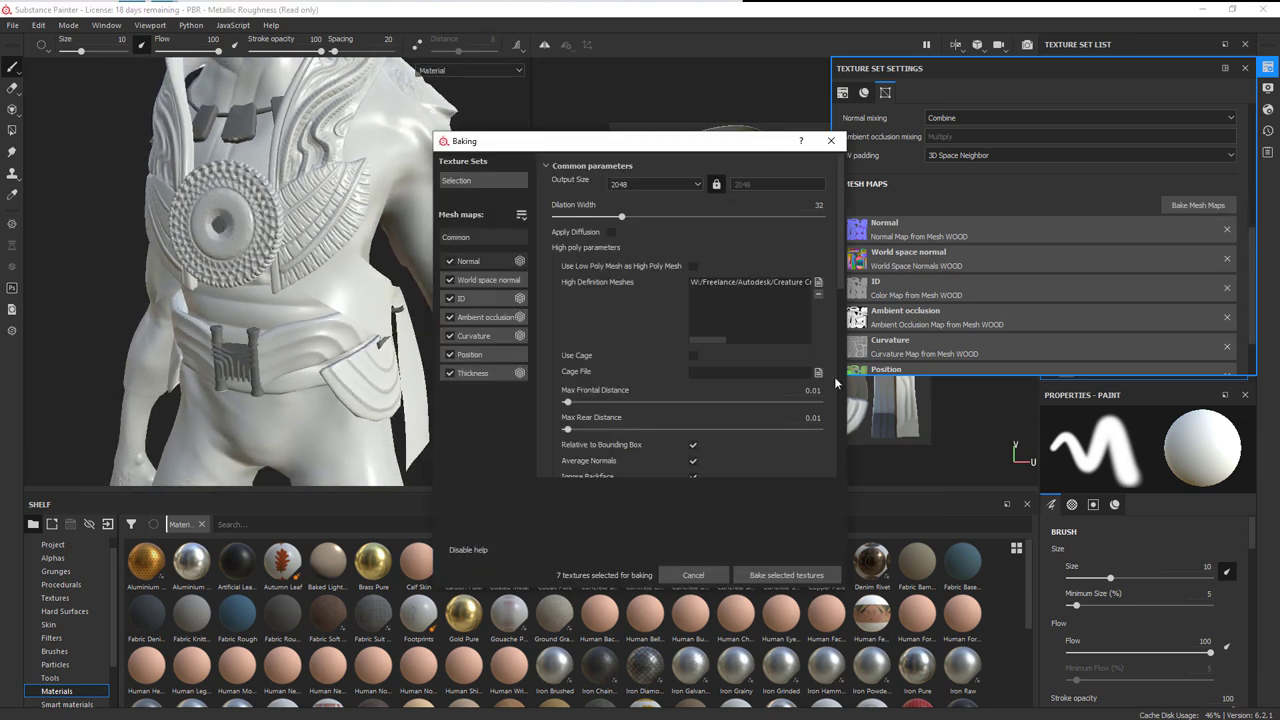
- Set both Max Frontal Distance and Max Rear Distance to 0.05
left_click(818, 390)
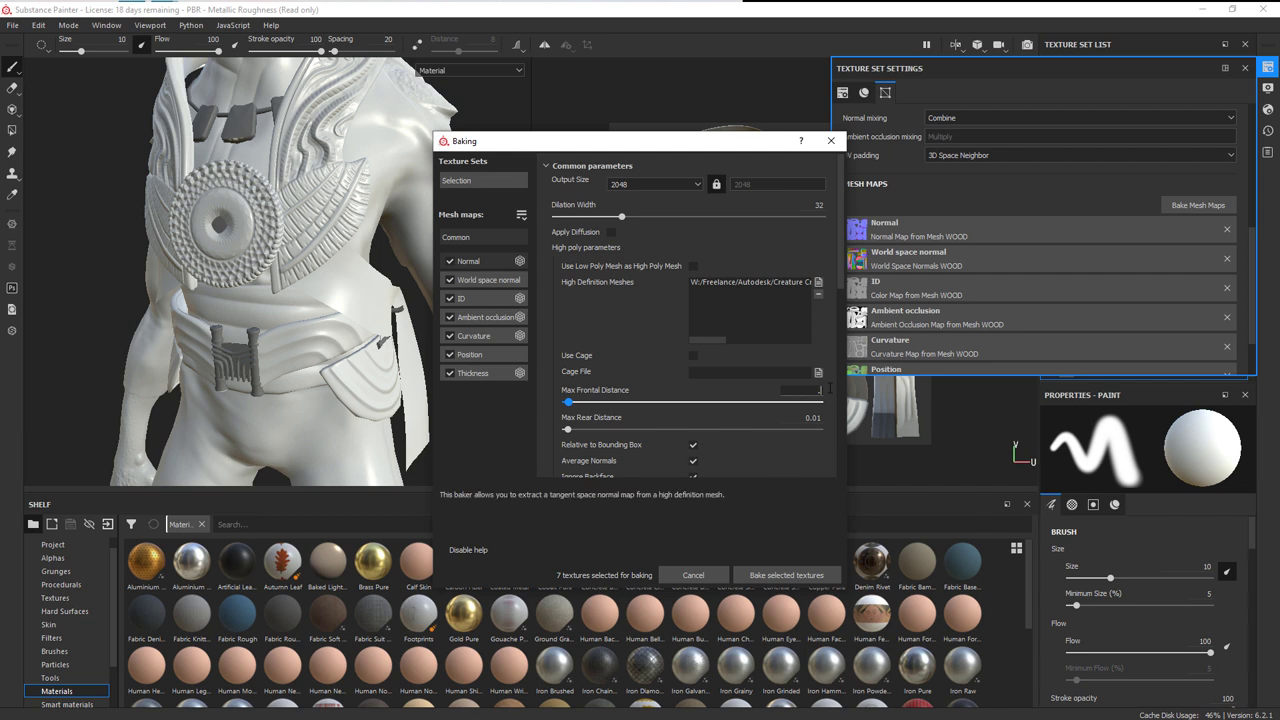
type(".05")
key("Return")
left_click(818, 418)
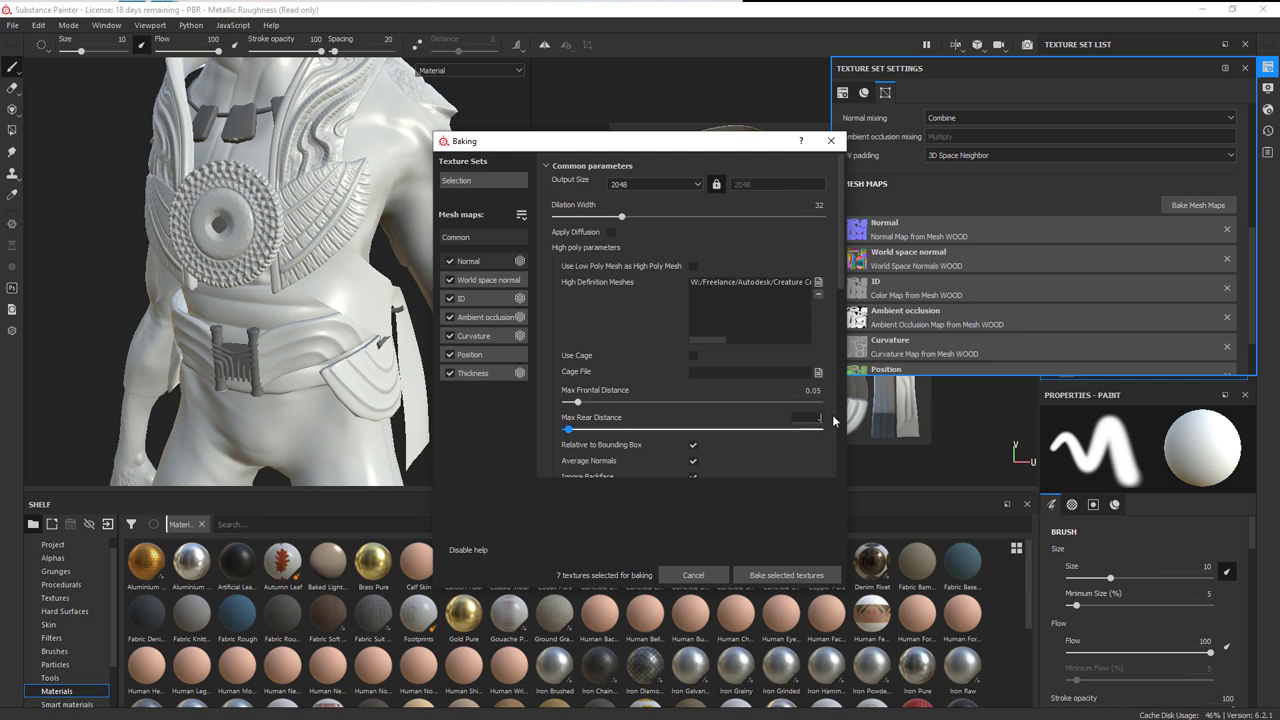
key("Return")
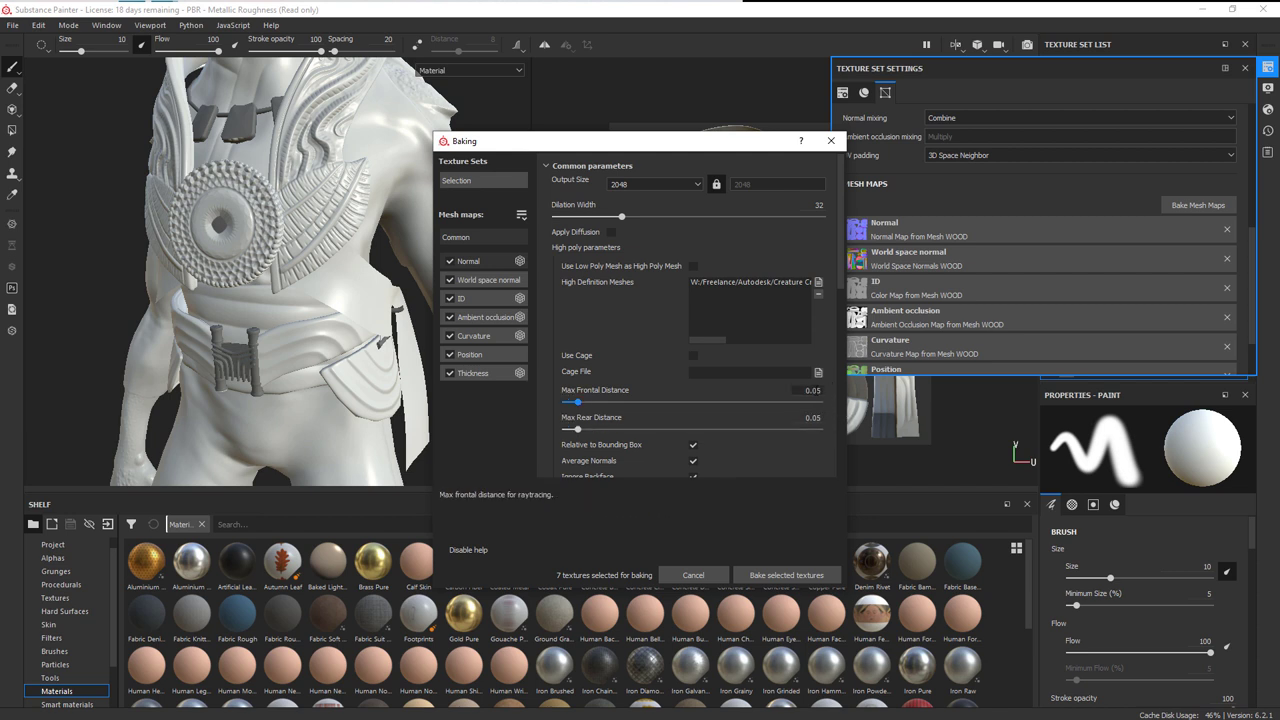
- Bake the seven GOLD mesh maps and dismiss the finished baking report
left_click(772, 578)
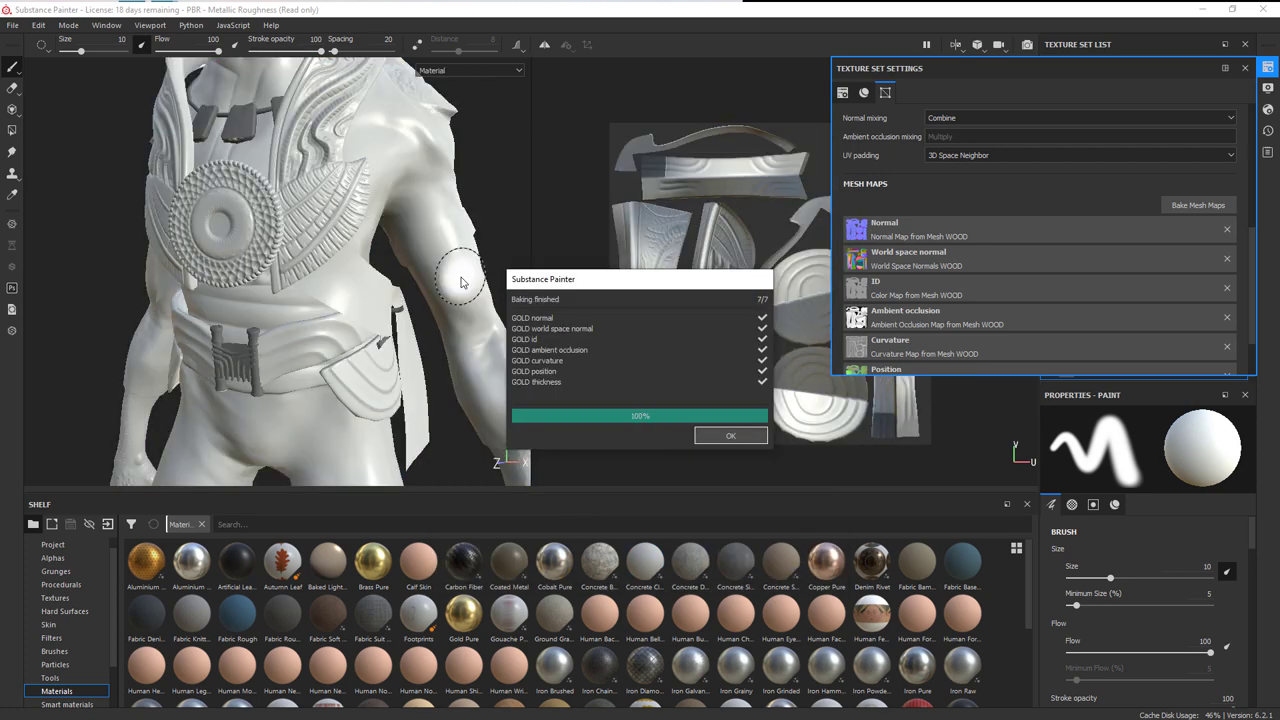
left_click(748, 428)
scroll(250, 230, "up", 4)
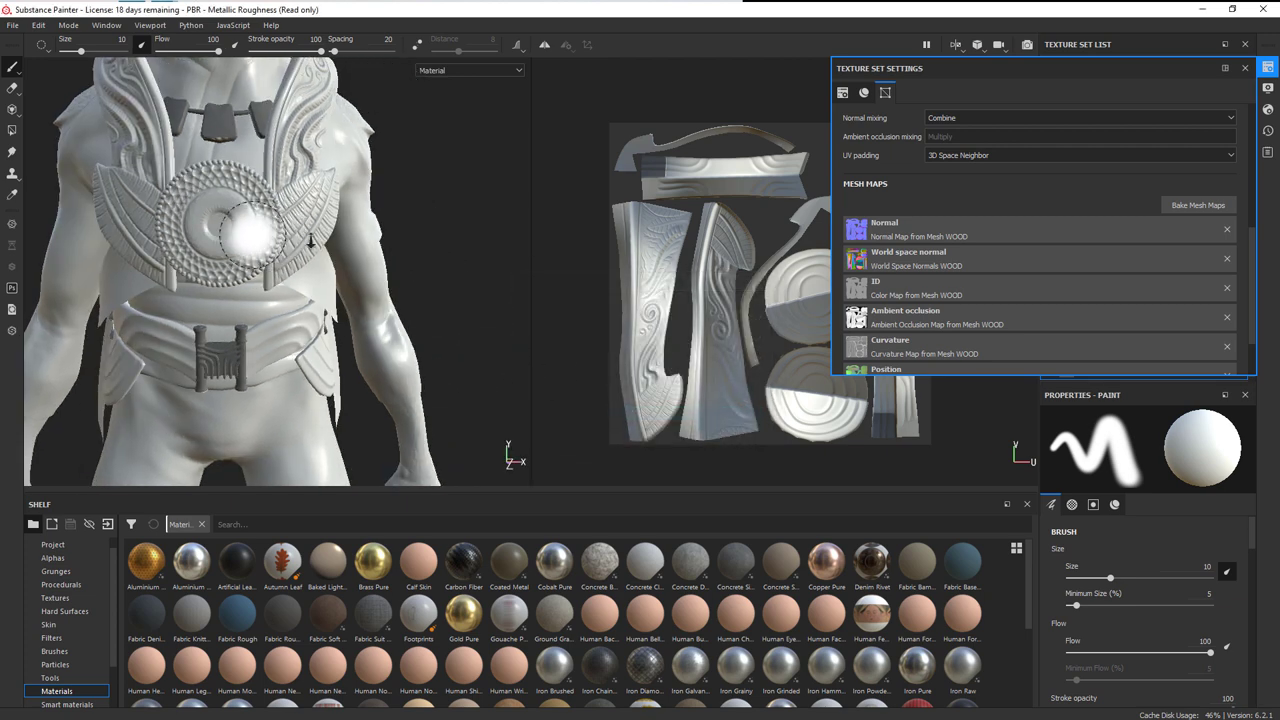
scroll(387, 277, "down", 4)
scroll(345, 251, "up", 2)
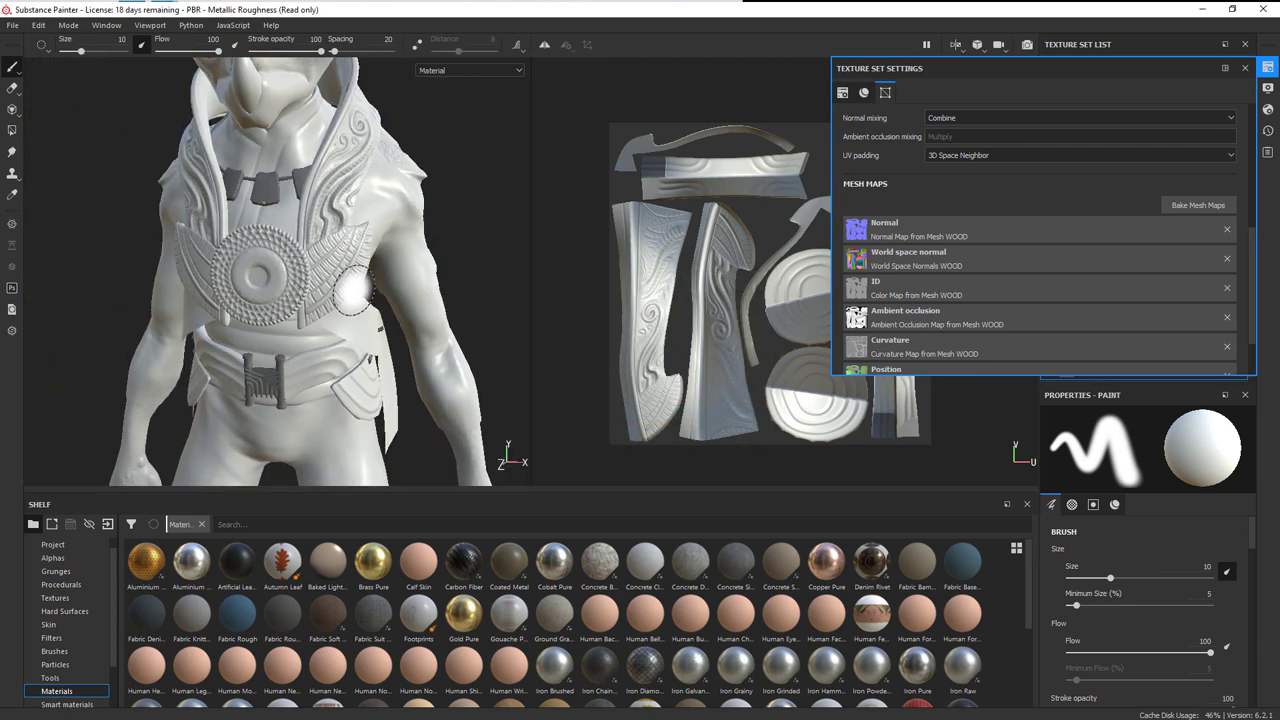
scroll(345, 251, "down", 3)
scroll(360, 270, "down", 2)
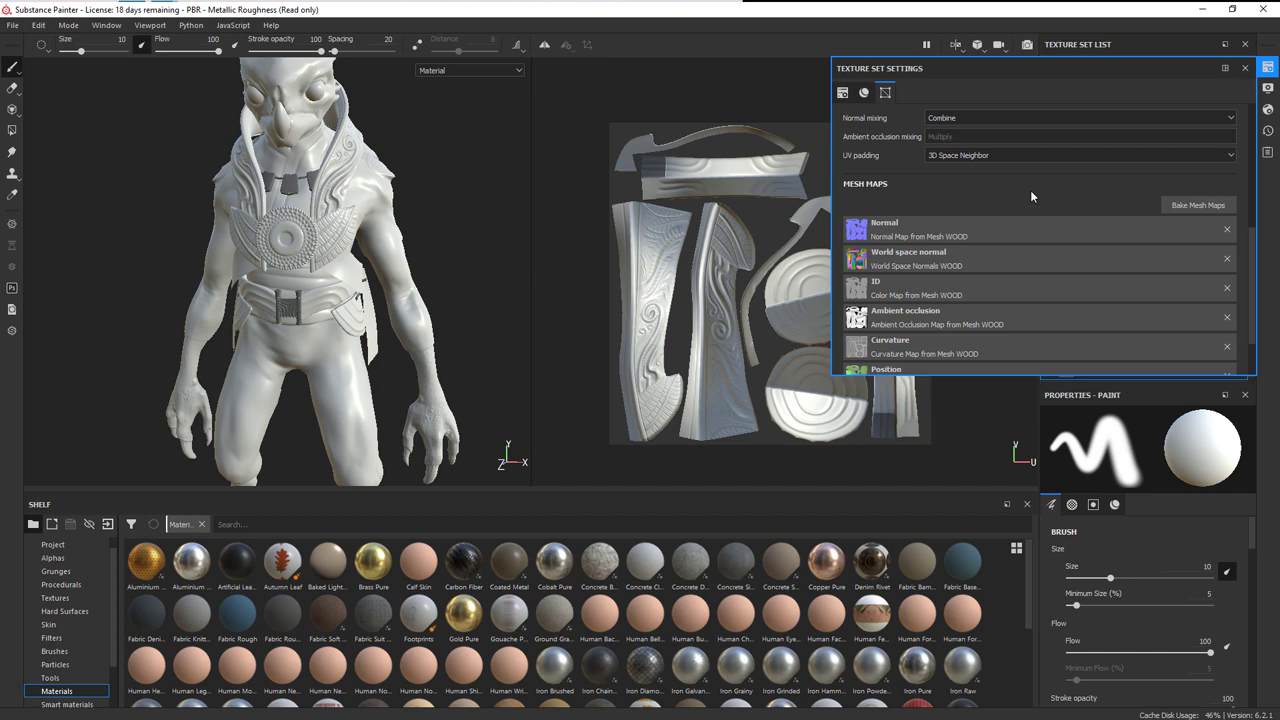
- Bake the HEAD texture set's mesh maps with headHI.obj added as a high-definition mesh
left_click(1217, 206)
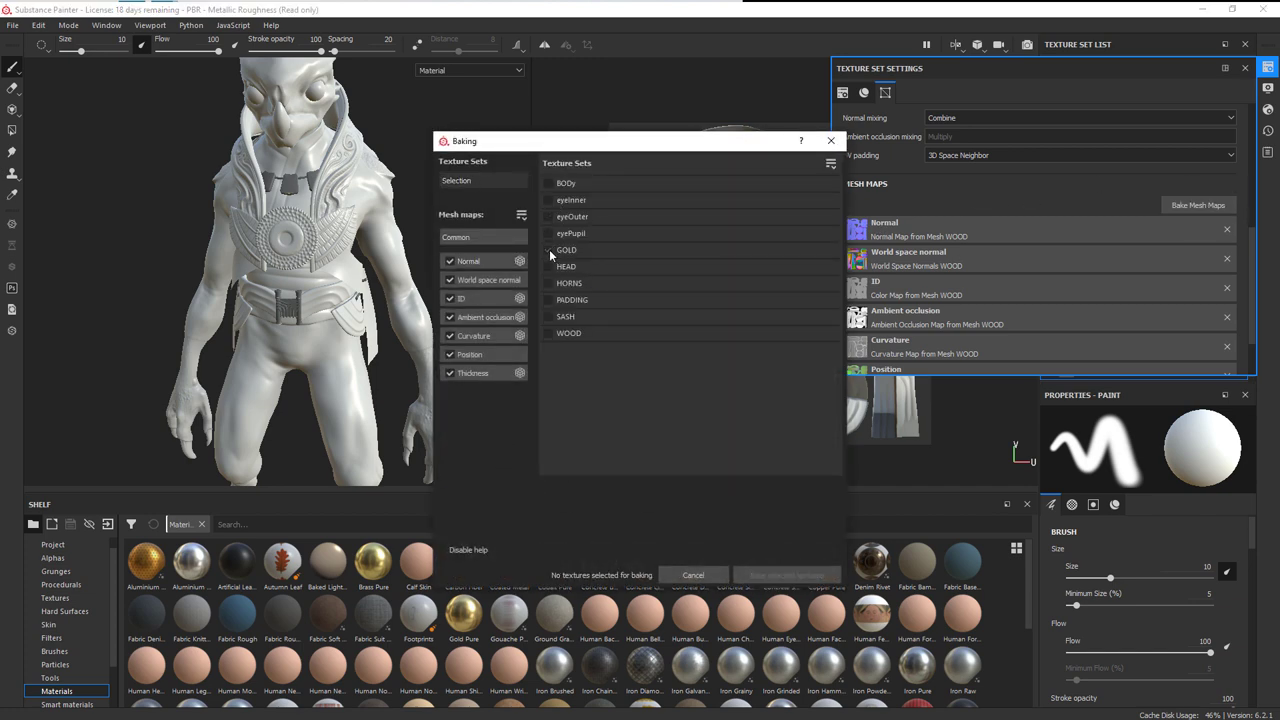
left_click(548, 266)
left_click(515, 242)
left_click(818, 329)
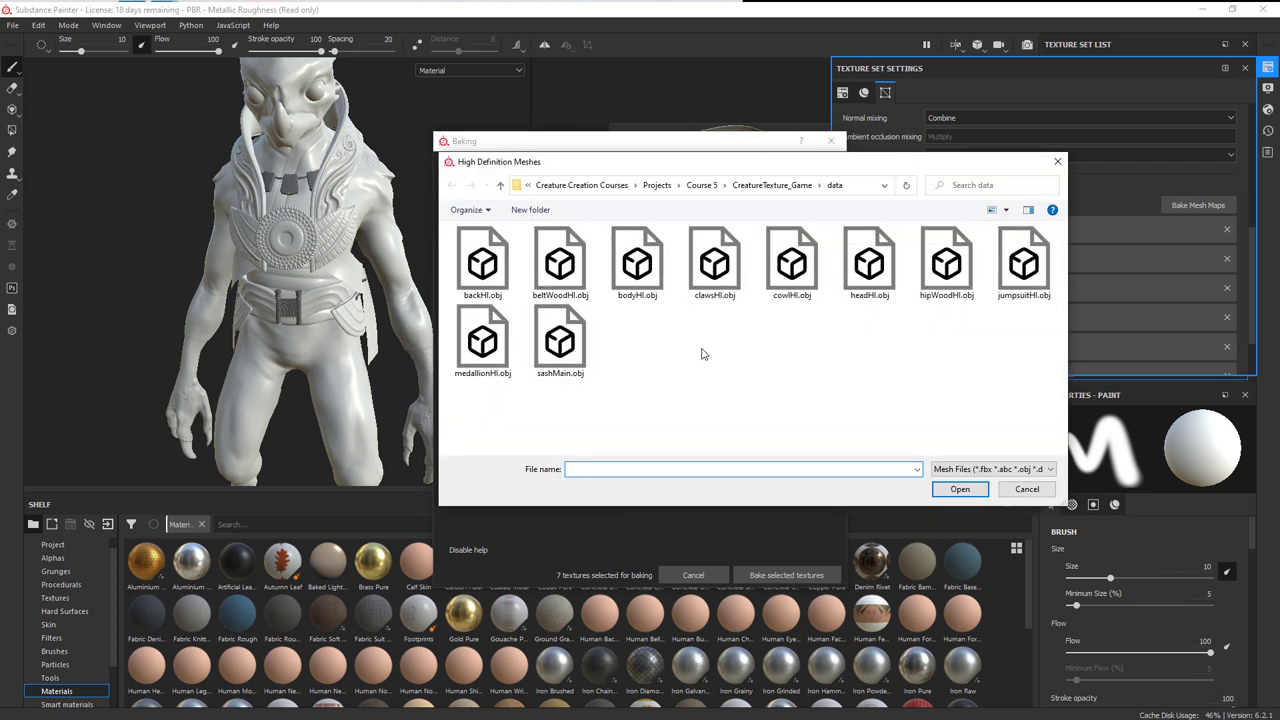
double_click(886, 290)
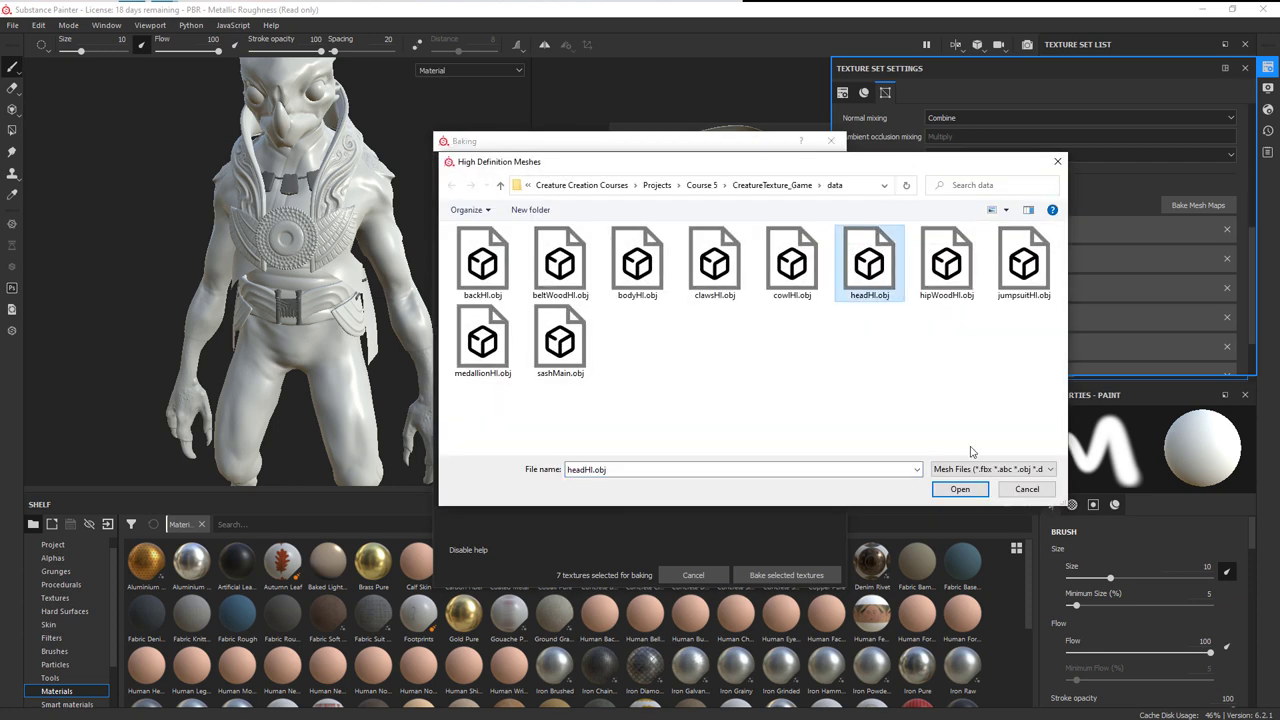
left_click(802, 577)
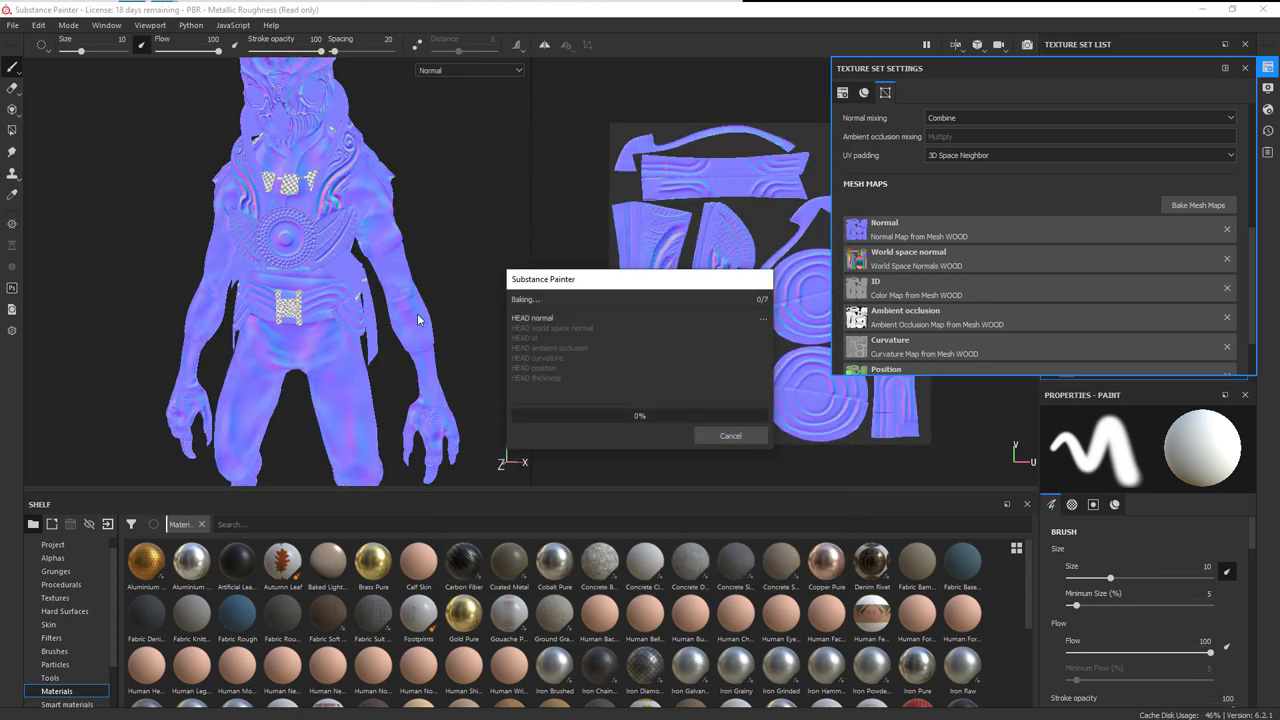
- Inspect the baked head, then select HORNS and reopen the texture set settings
mouse_move(757, 374)
left_mouse_down("alt")
mouse_move(380, 300)
mouse_move(340, 280)
mouse_move(594, 170)
left_mouse_up("alt")
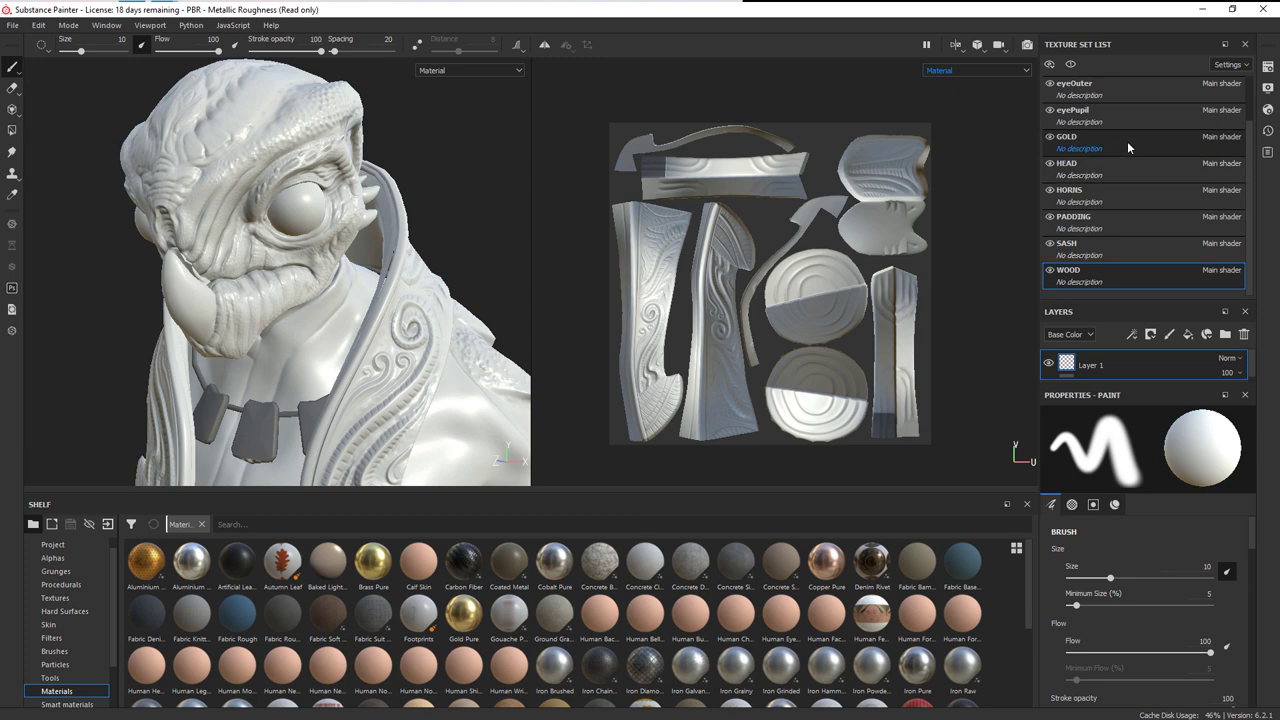
left_click(1110, 193)
mouse_move(300, 280)
left_mouse_down("alt")
mouse_move(370, 285)
mouse_move(290, 286)
left_mouse_up("alt")
scroll(320, 282, "down", 5)
left_click(1267, 66)
- Tick only HORNS, remove headHI.obj from the high-poly meshes, and bake its mesh maps
left_click(1198, 205)
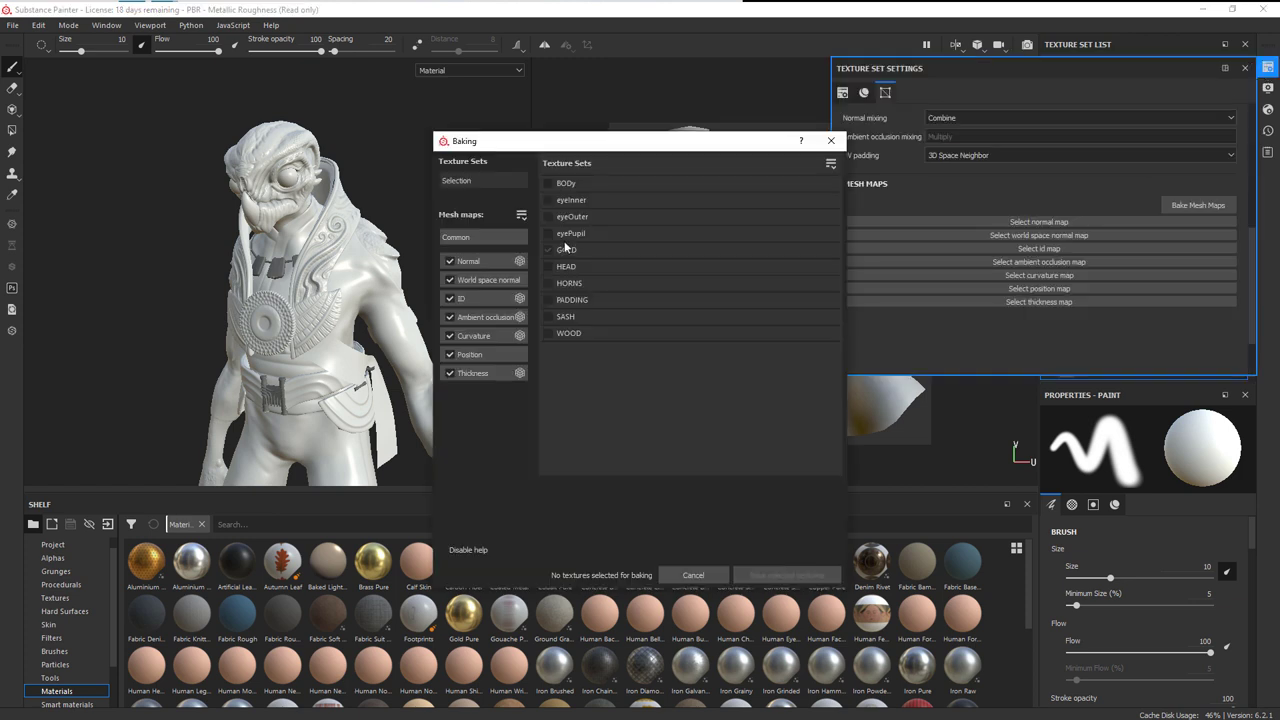
left_click(548, 283)
left_click(491, 236)
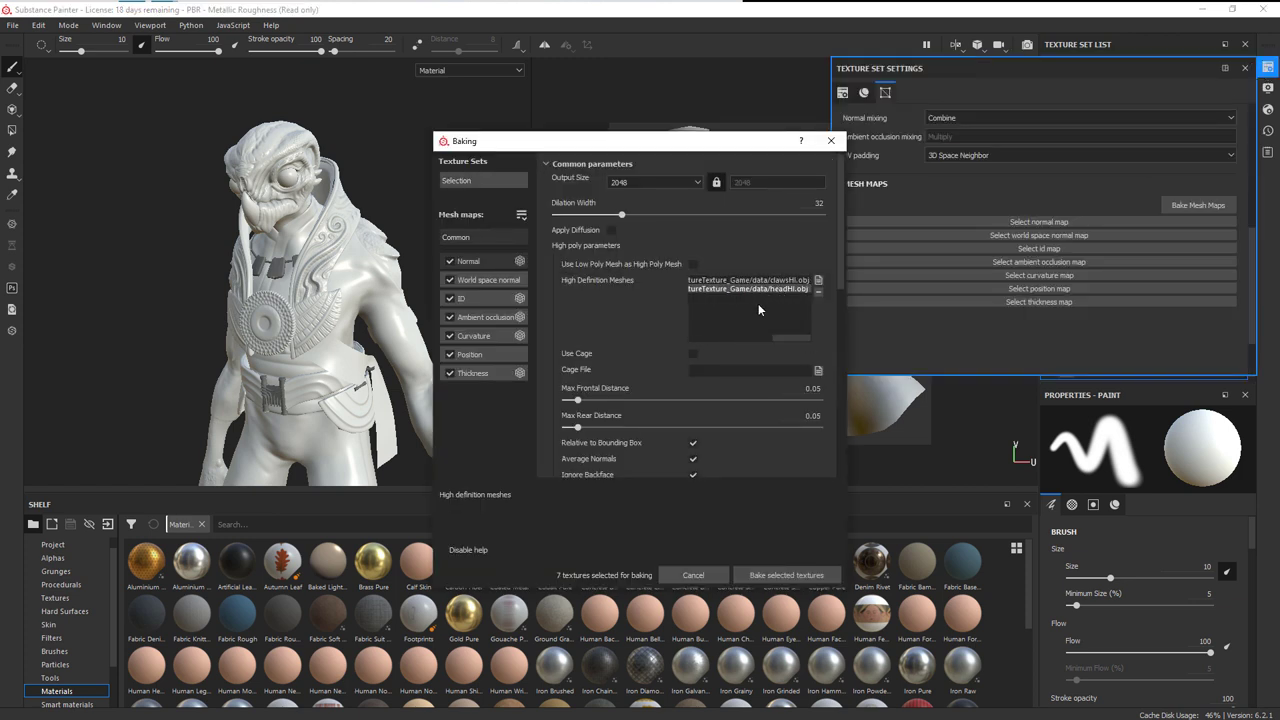
left_click(818, 292)
left_click(786, 575)
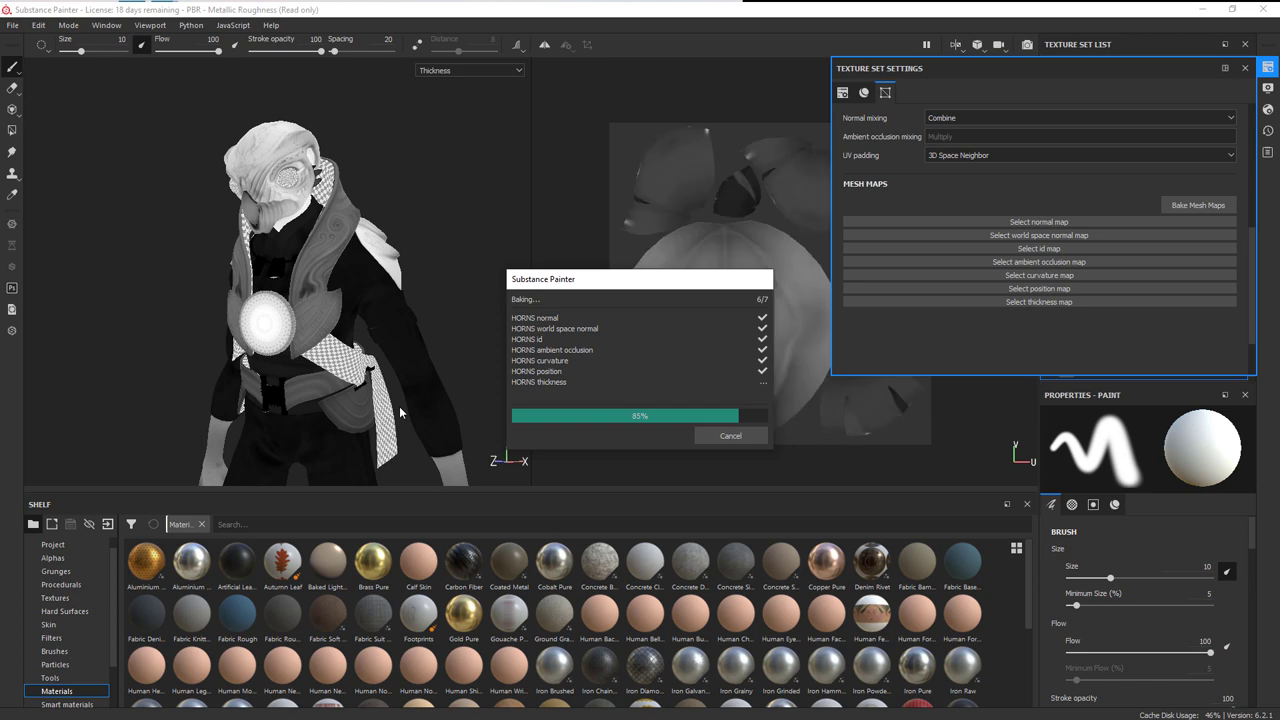
scroll(366, 263, "up", 10)
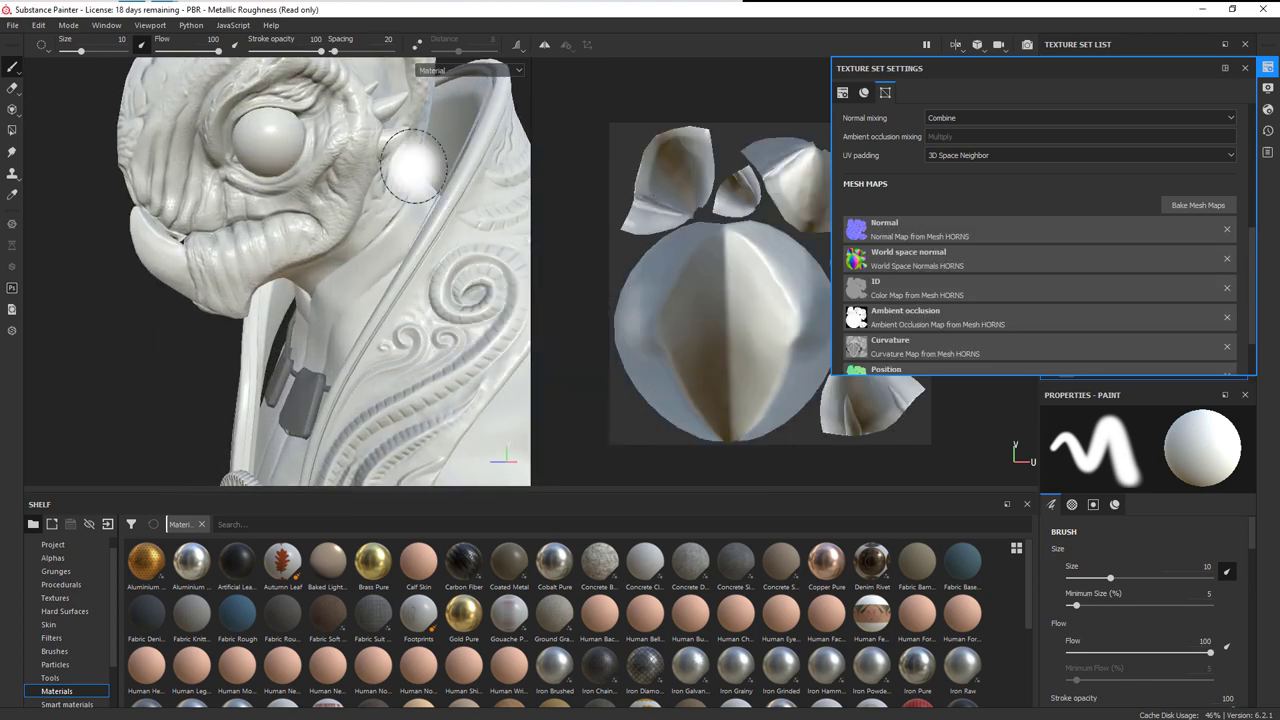
scroll(260, 298, "down", 5)
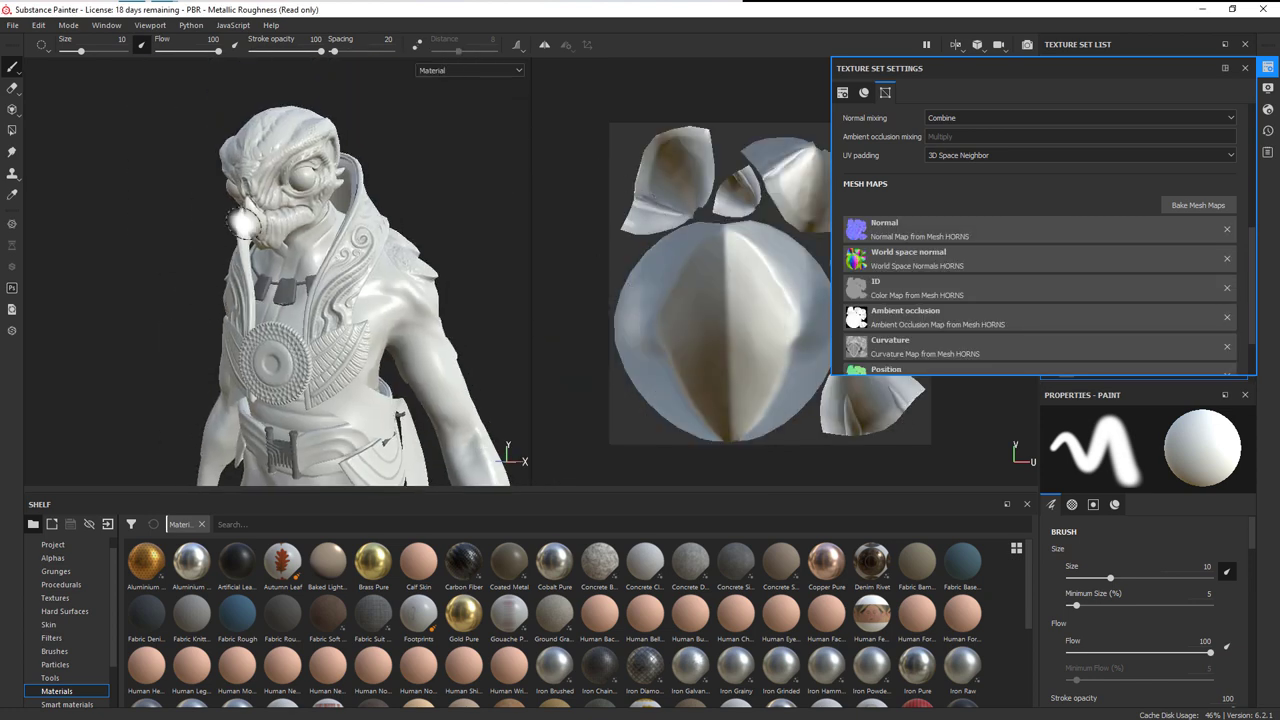
mouse_move(479, 366)
left_mouse_down("alt")
mouse_move(311, 235)
mouse_move(443, 345)
mouse_move(600, 340)
mouse_move(632, 352)
mouse_move(616, 372)
mouse_move(277, 351)
mouse_move(320, 340)
mouse_move(363, 366)
left_mouse_up("alt")
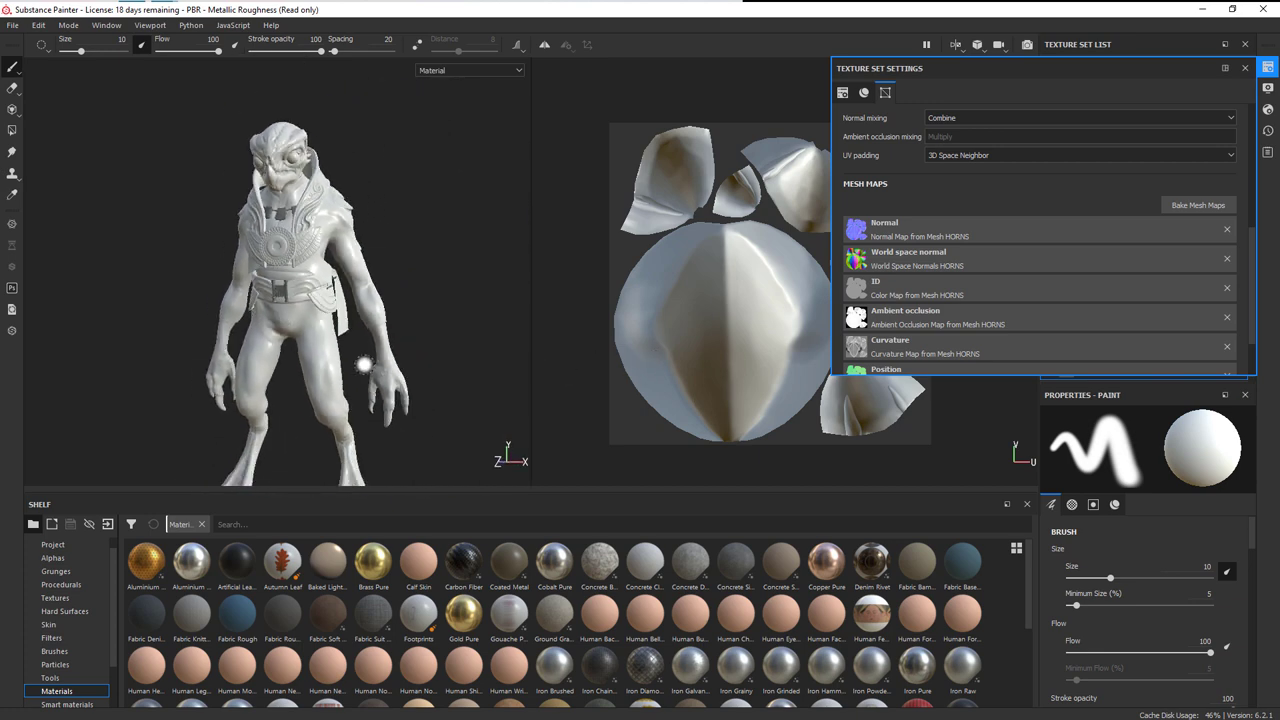
- Close Texture Set Settings and orbit and pan around the full character
left_click(1245, 68)
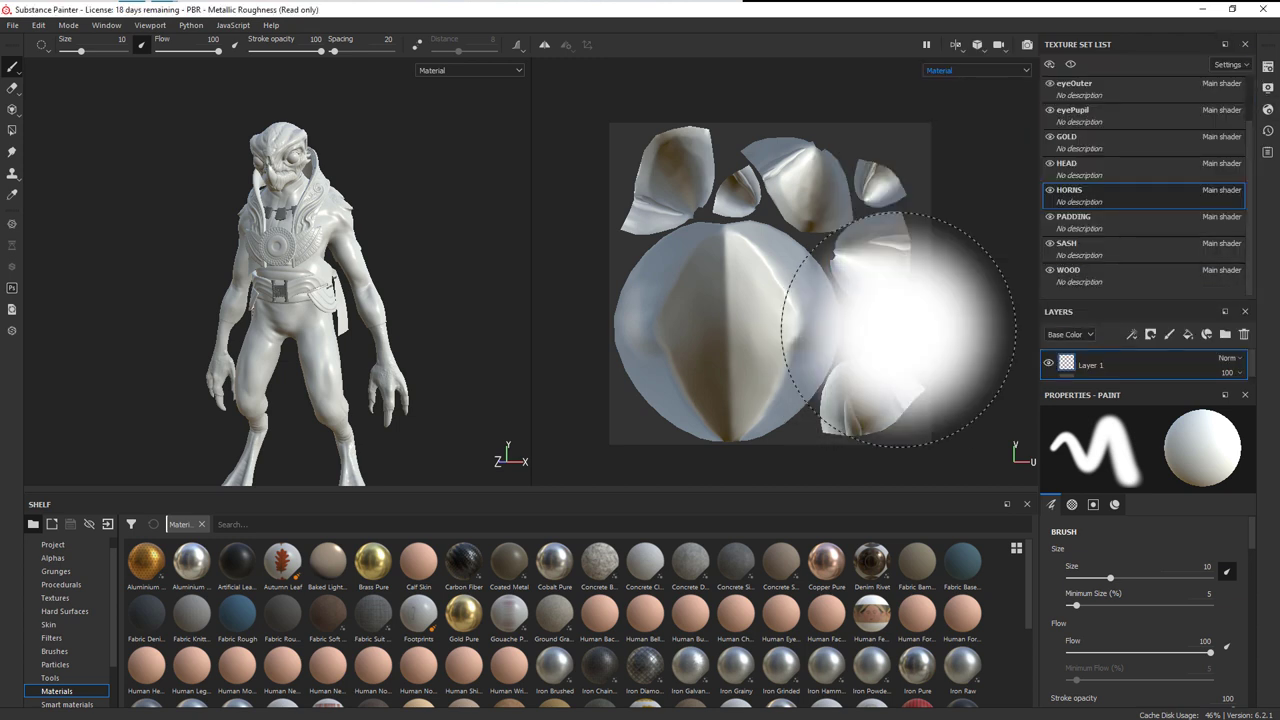
mouse_move(403, 343)
left_mouse_down("alt")
mouse_move(362, 340)
mouse_move(388, 302)
left_mouse_up("alt")
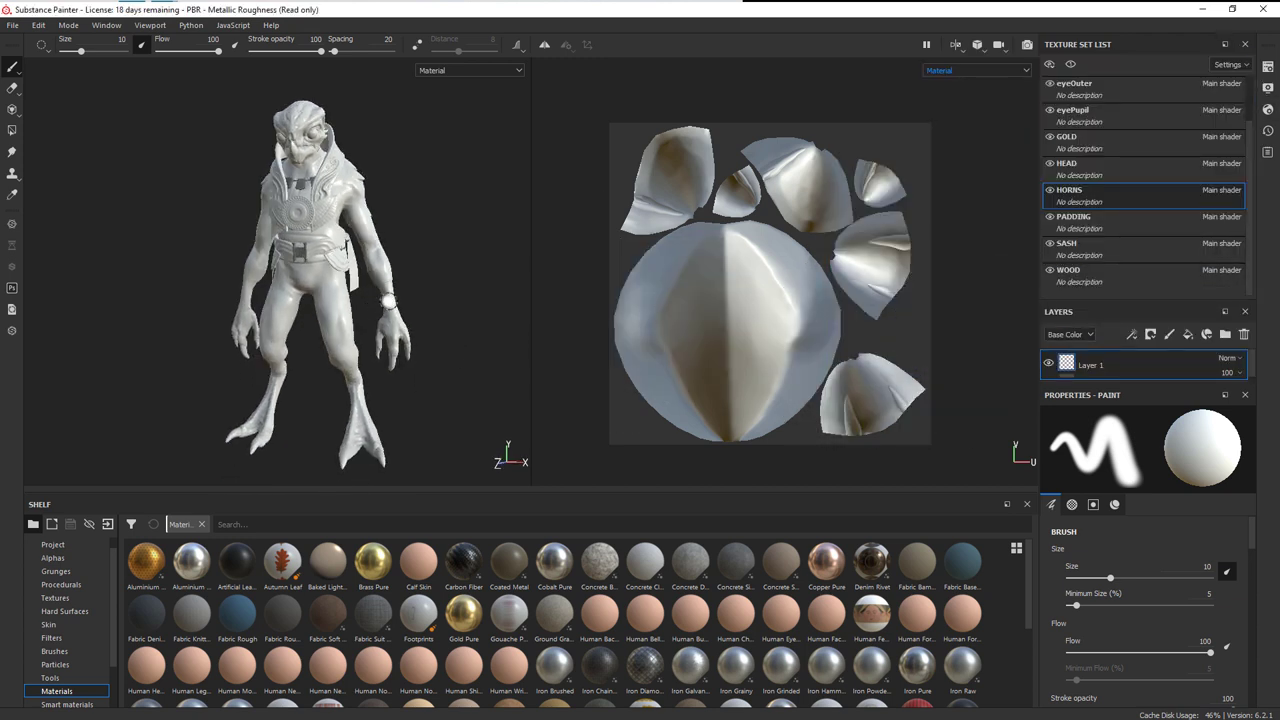
middle_click_drag(388, 302, 354, 322, "alt")
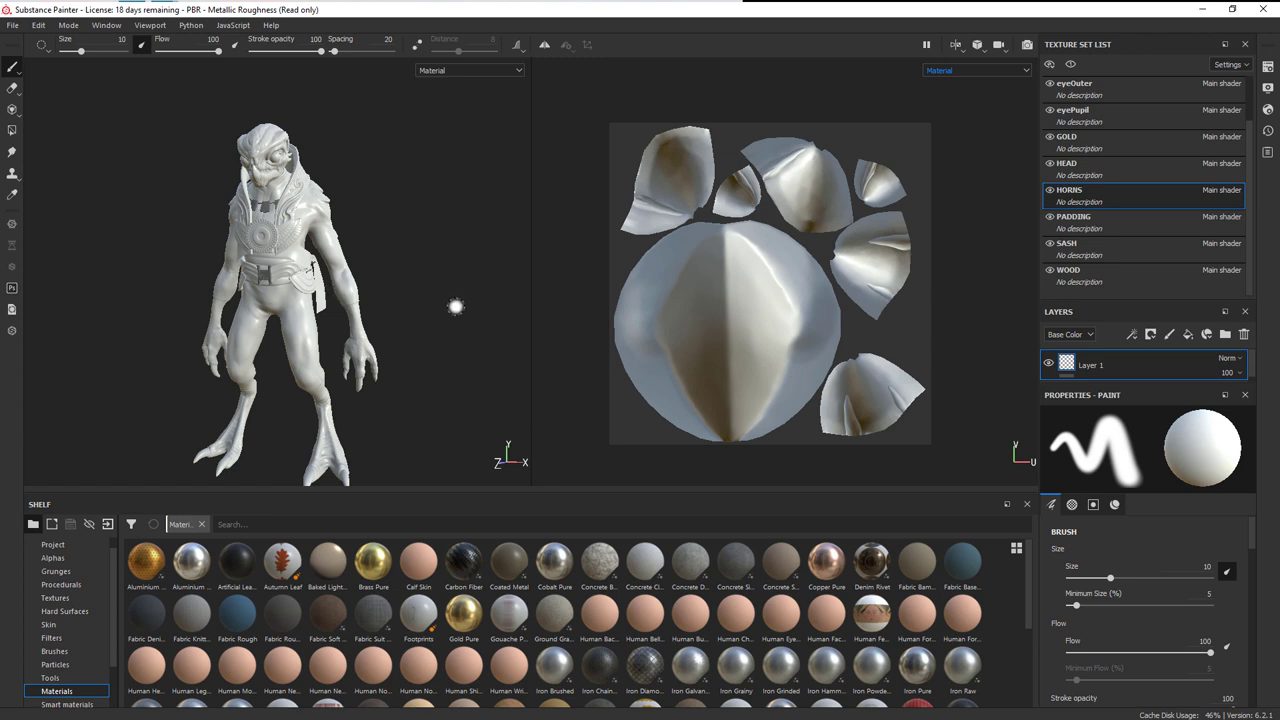
left_click_drag(358, 244, 350, 247, "alt")
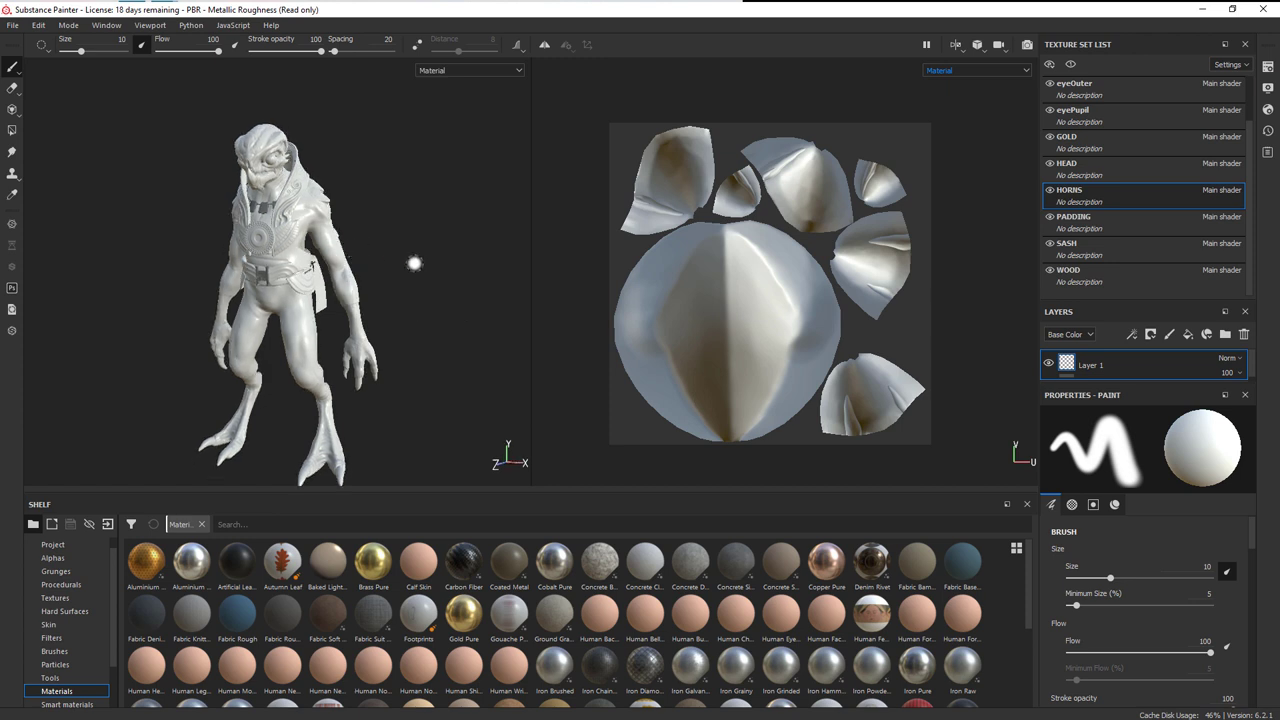